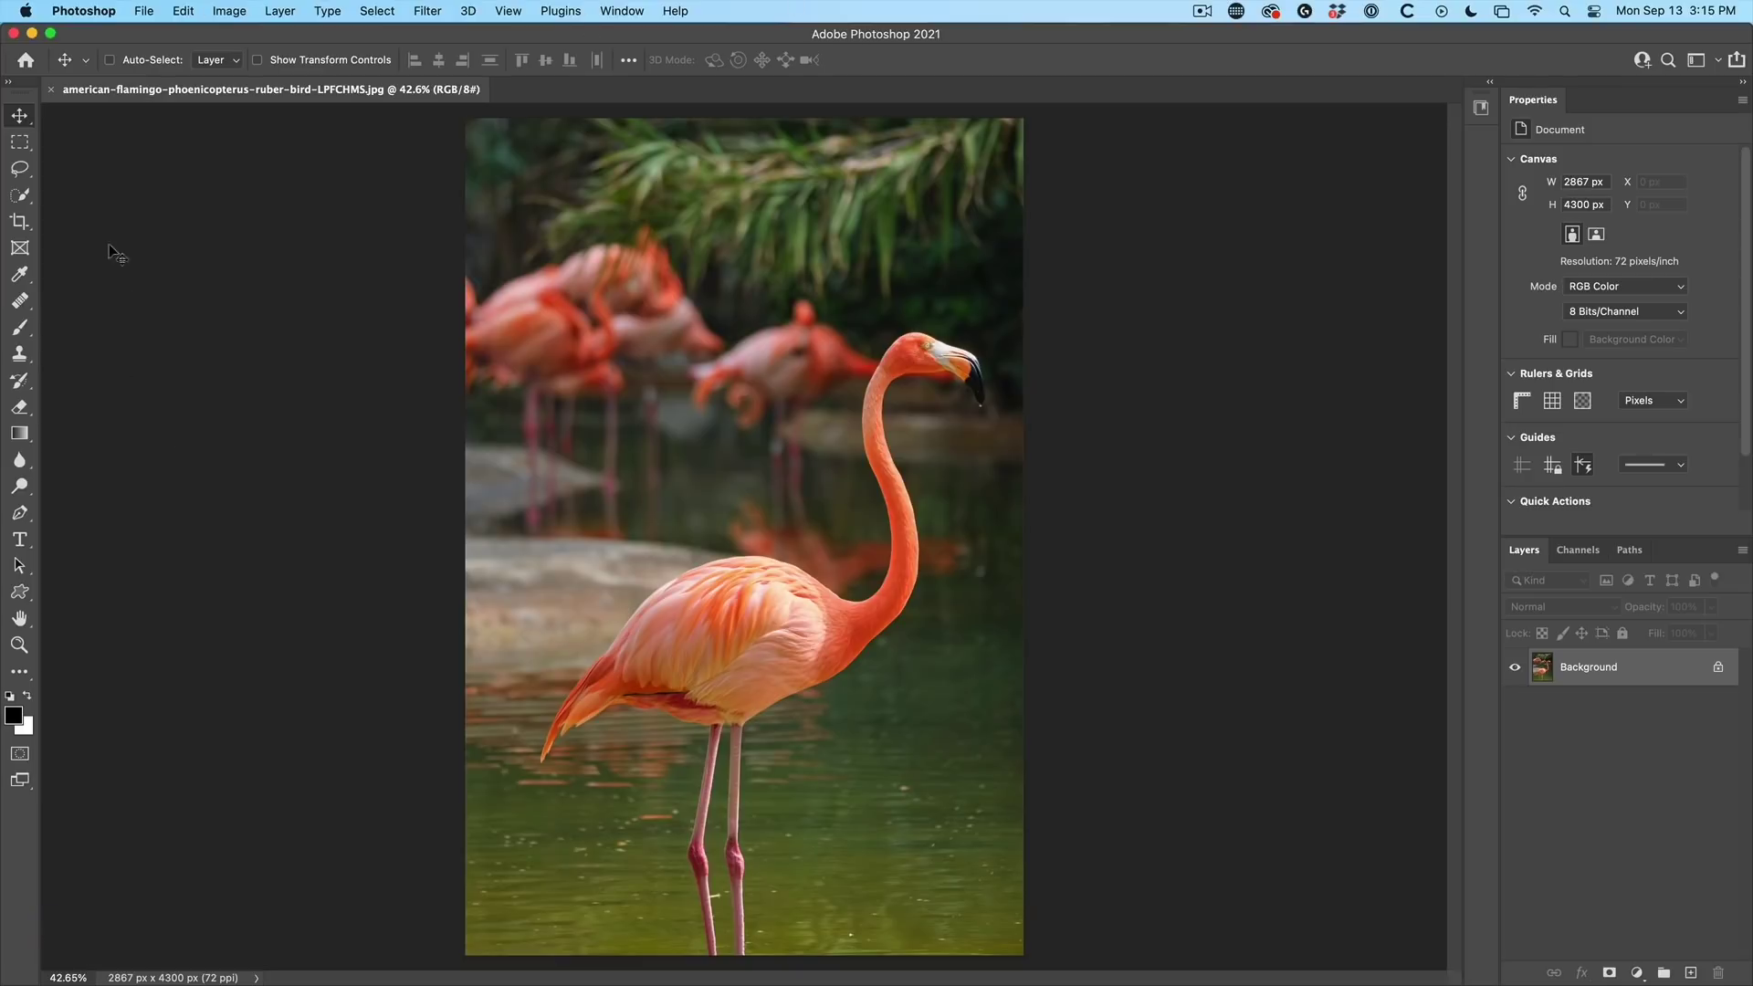
Reveal the Quick Selection tool's flyout of alternative selection tools on the flamingo photo.
{"action": "left_click", "coordinate": [22, 199]}
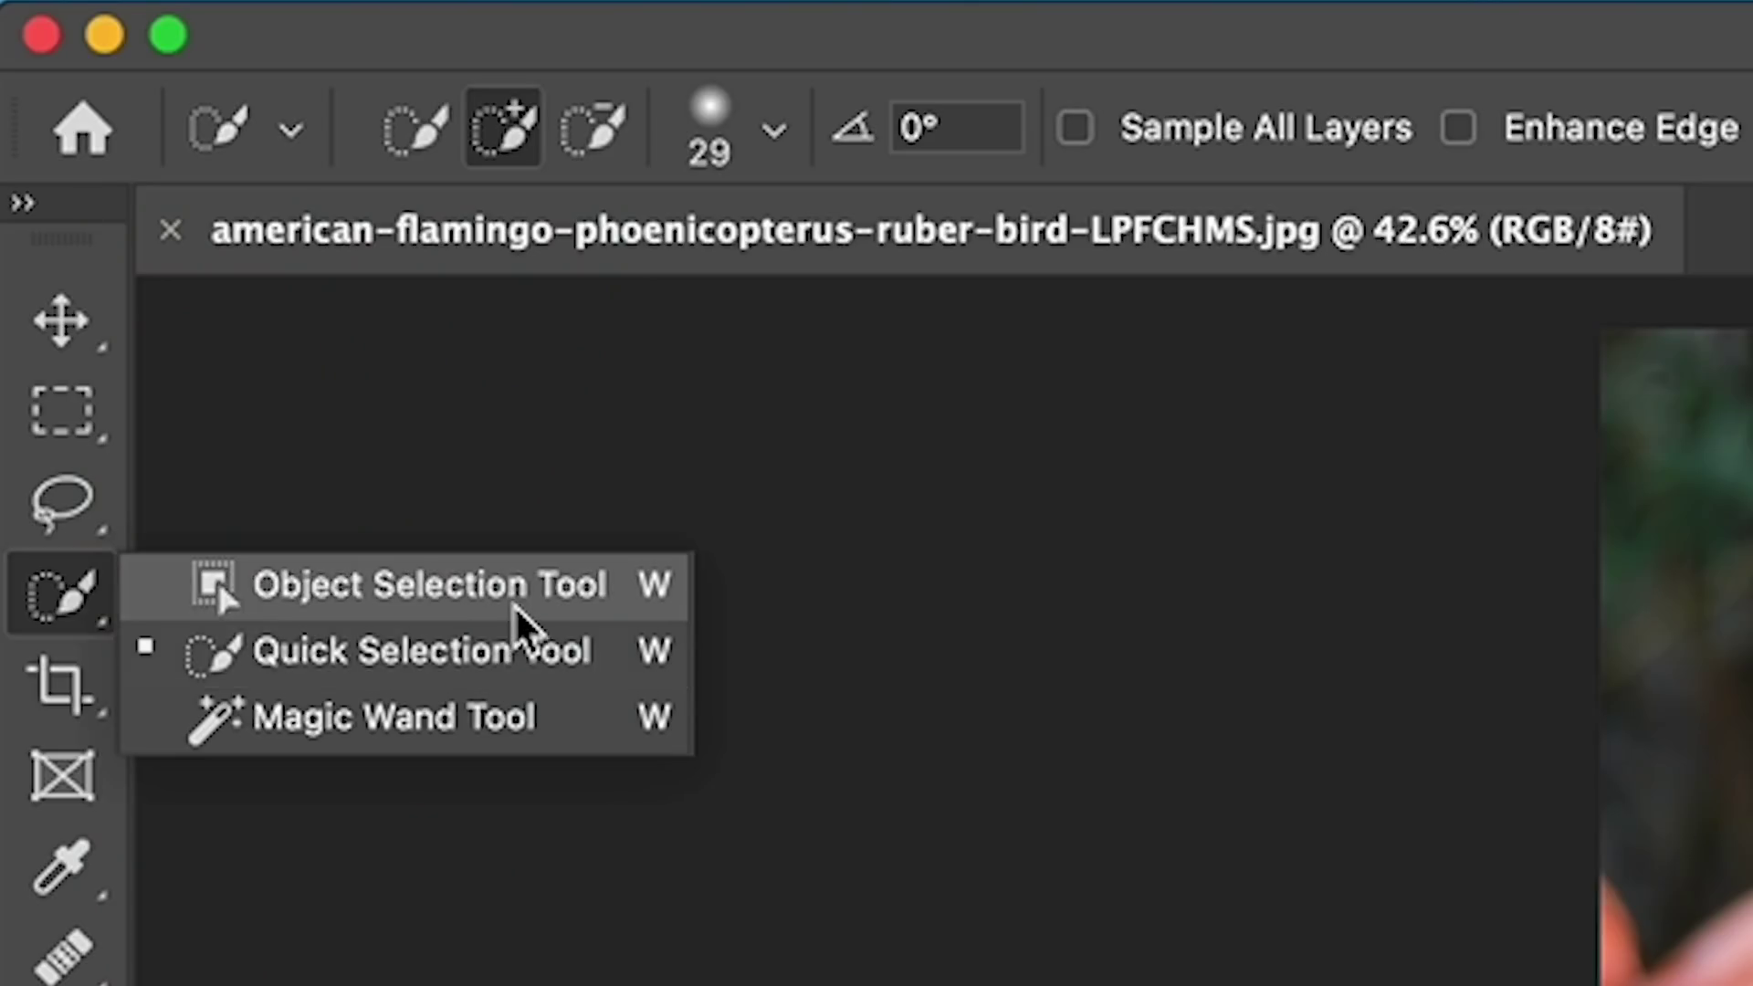
Select the flamingo with Object Selection's Select Subject and copy it to Layer 1.
{"action": "left_click", "coordinate": [149, 193]}
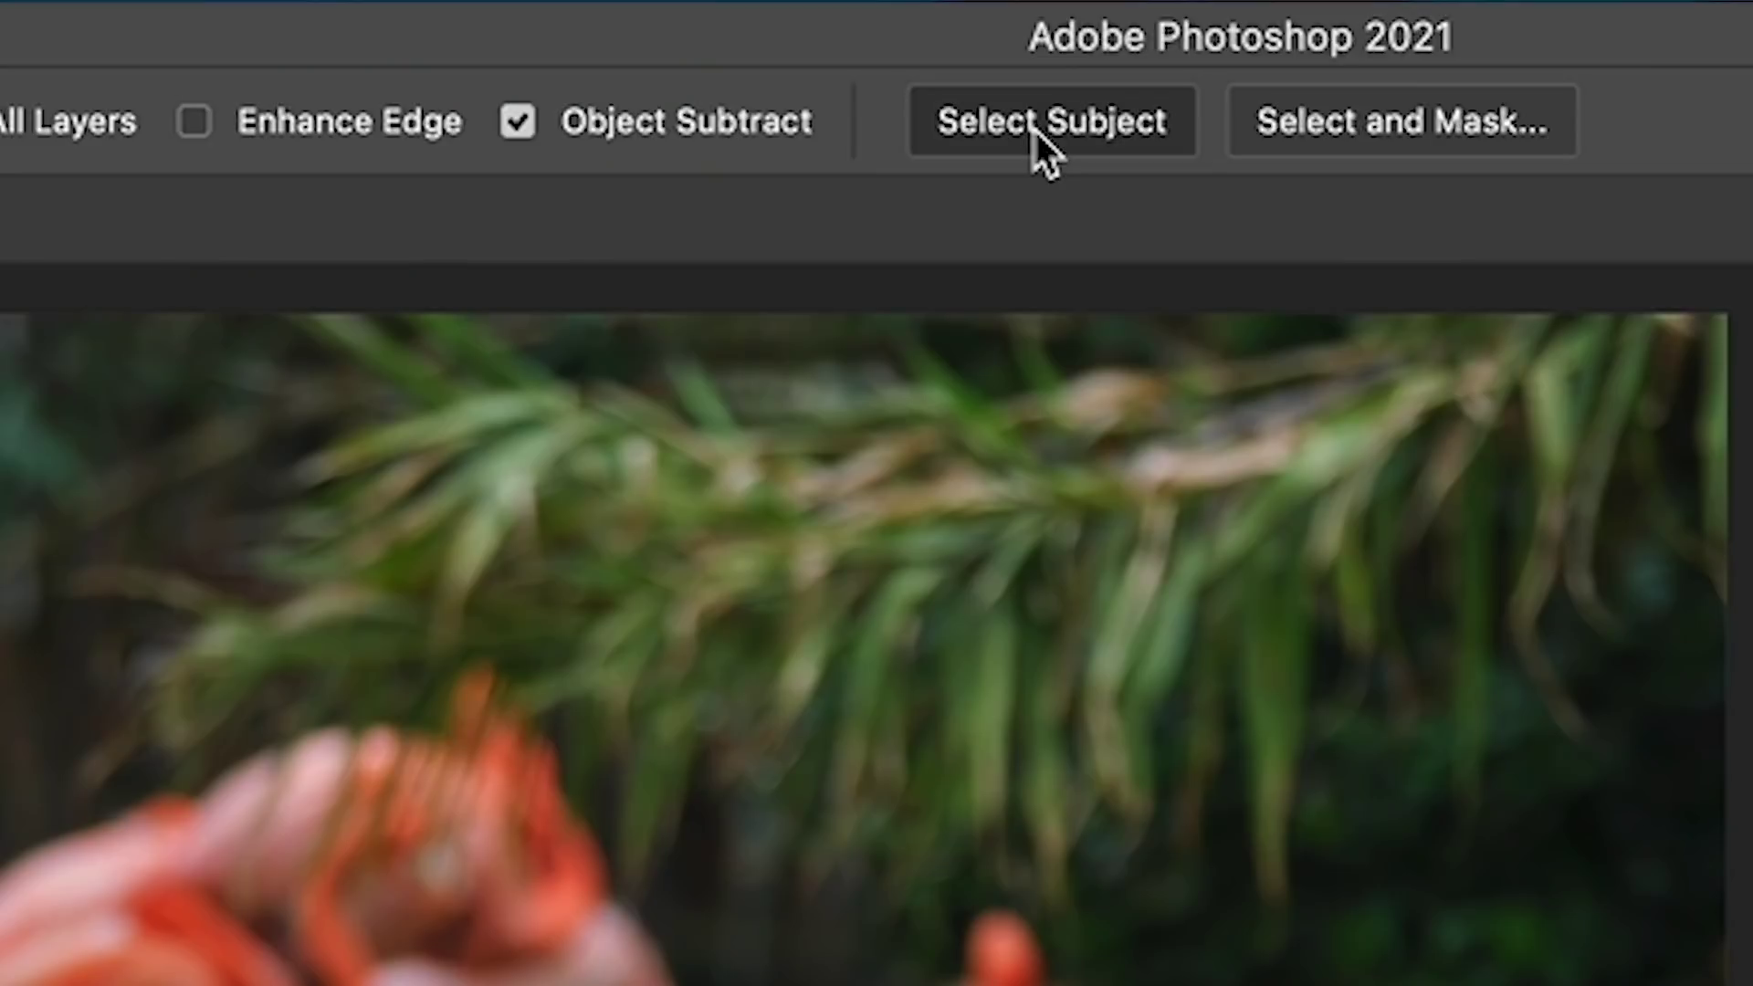
{"action": "left_click", "coordinate": [1041, 133]}
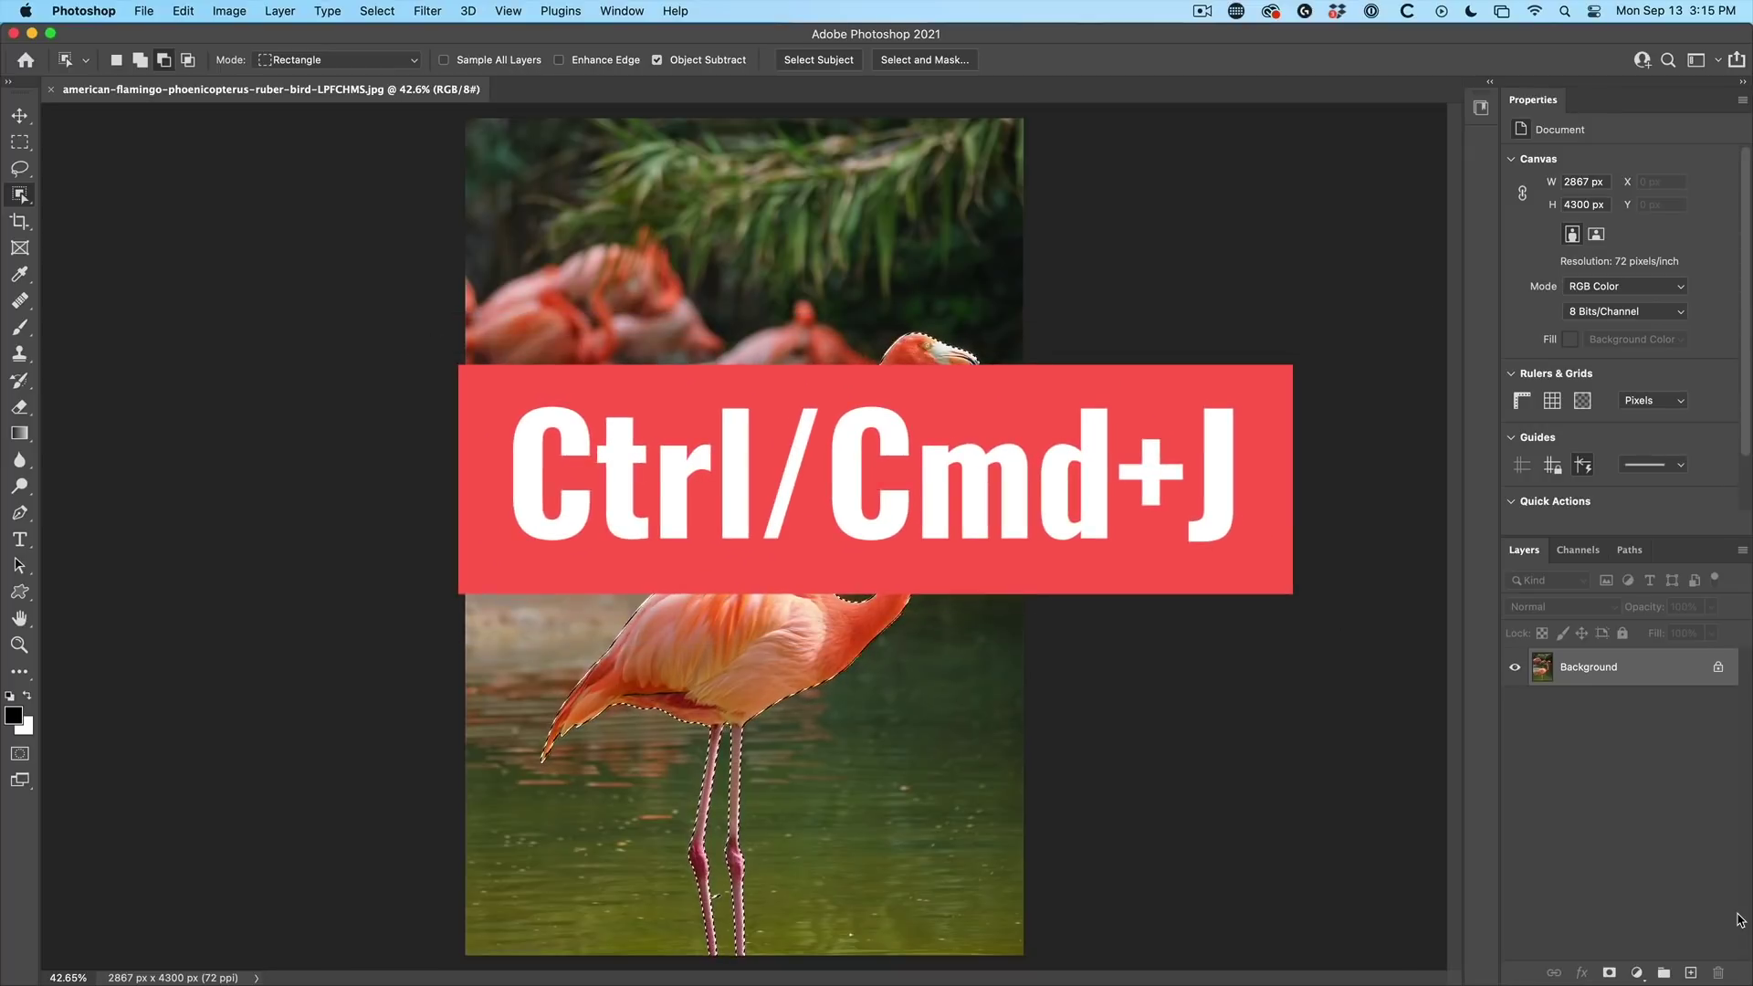
{"action": "key", "text": "super+j"}
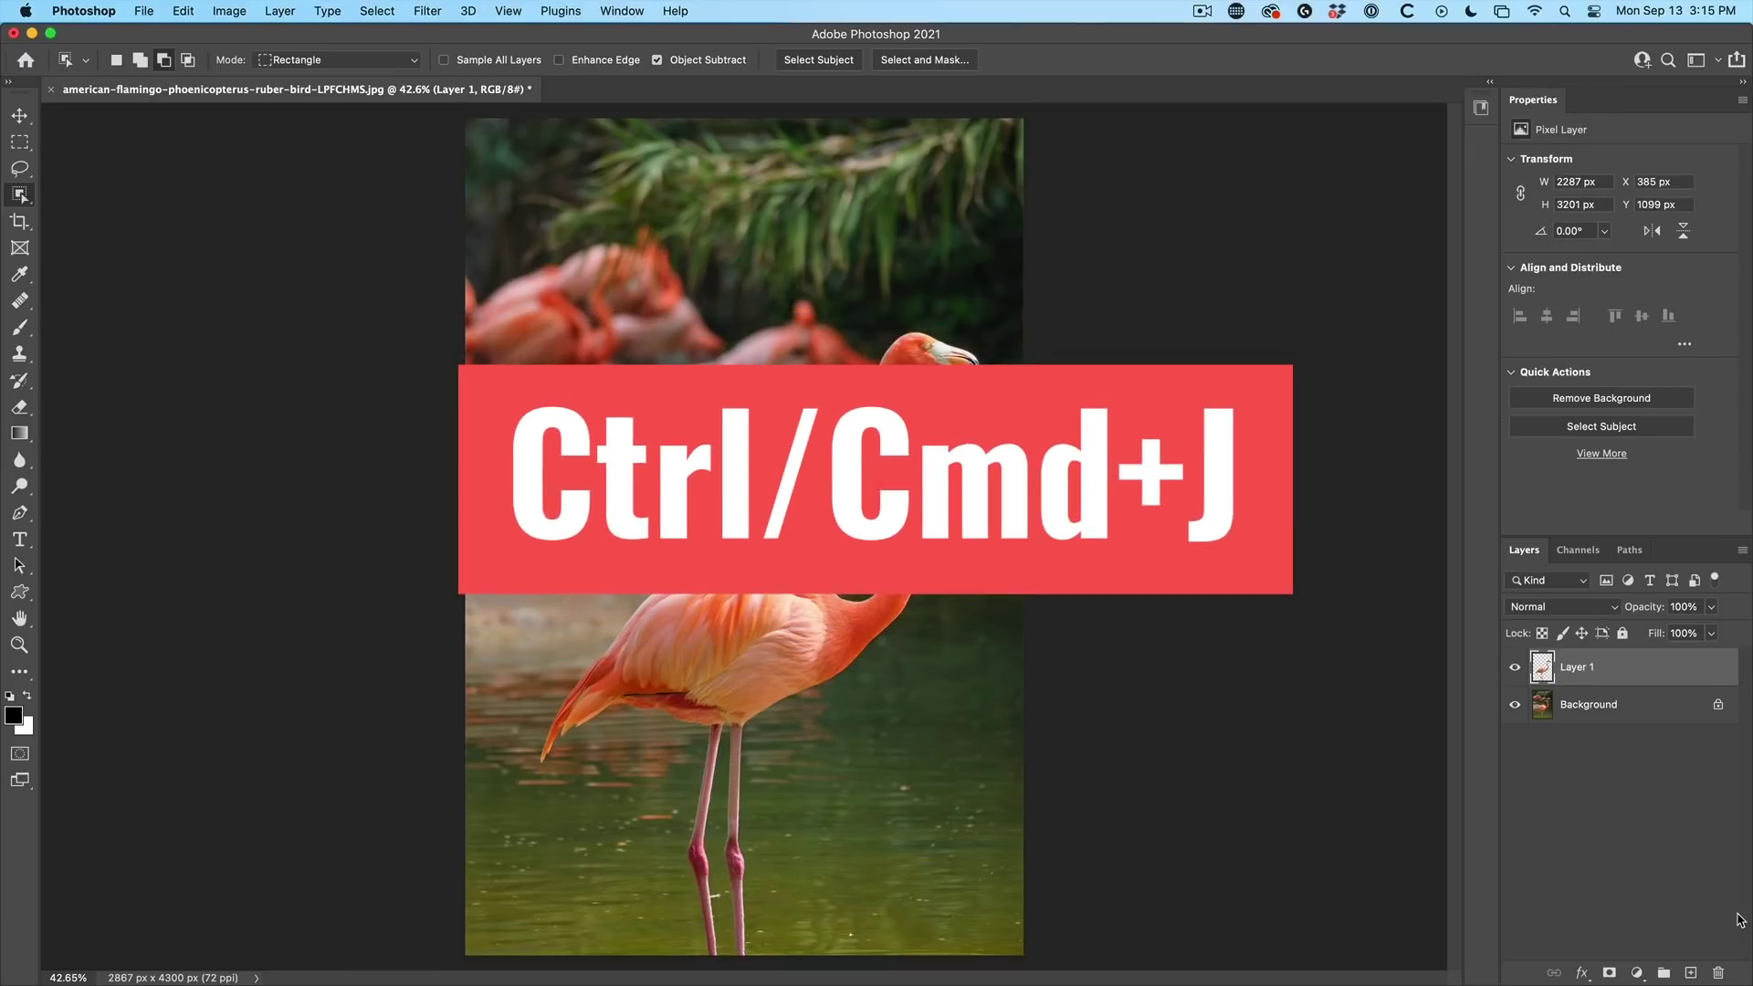
{"action": "left_click", "coordinate": [1514, 705]}
{"action": "left_click", "coordinate": [1514, 705]}
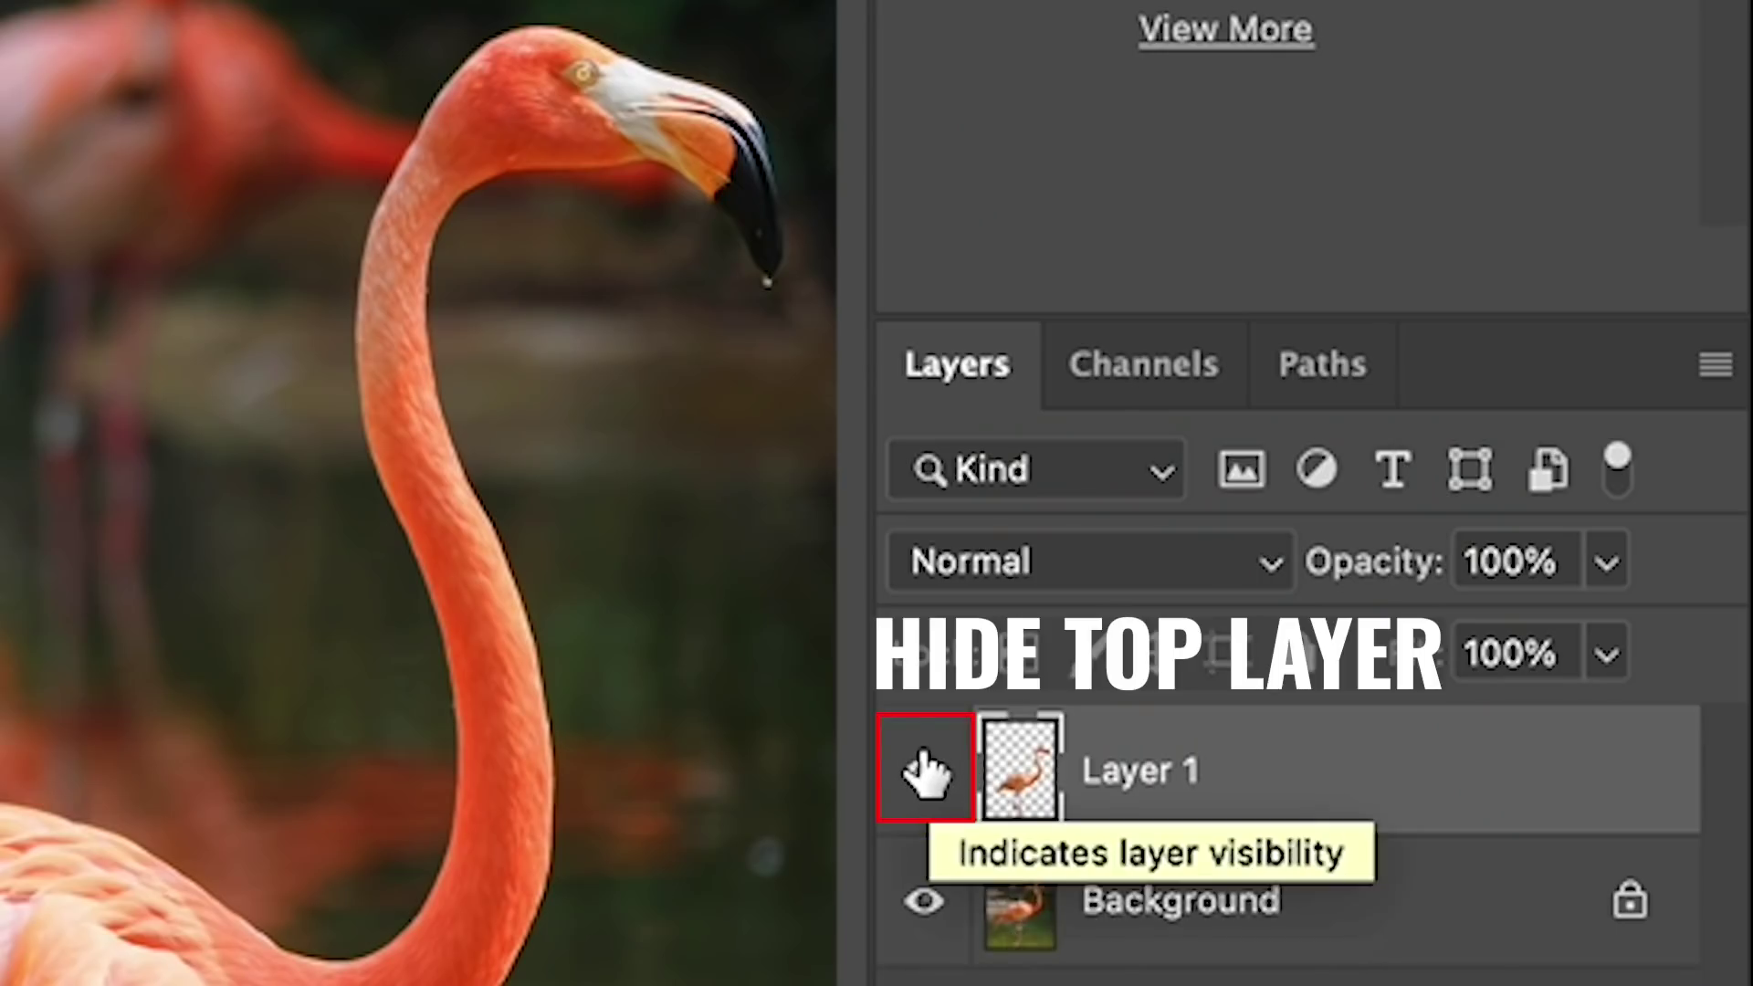
Hide Layer 1, load its flamingo outline as a selection, and target the Background layer.
{"action": "left_click", "coordinate": [924, 771]}
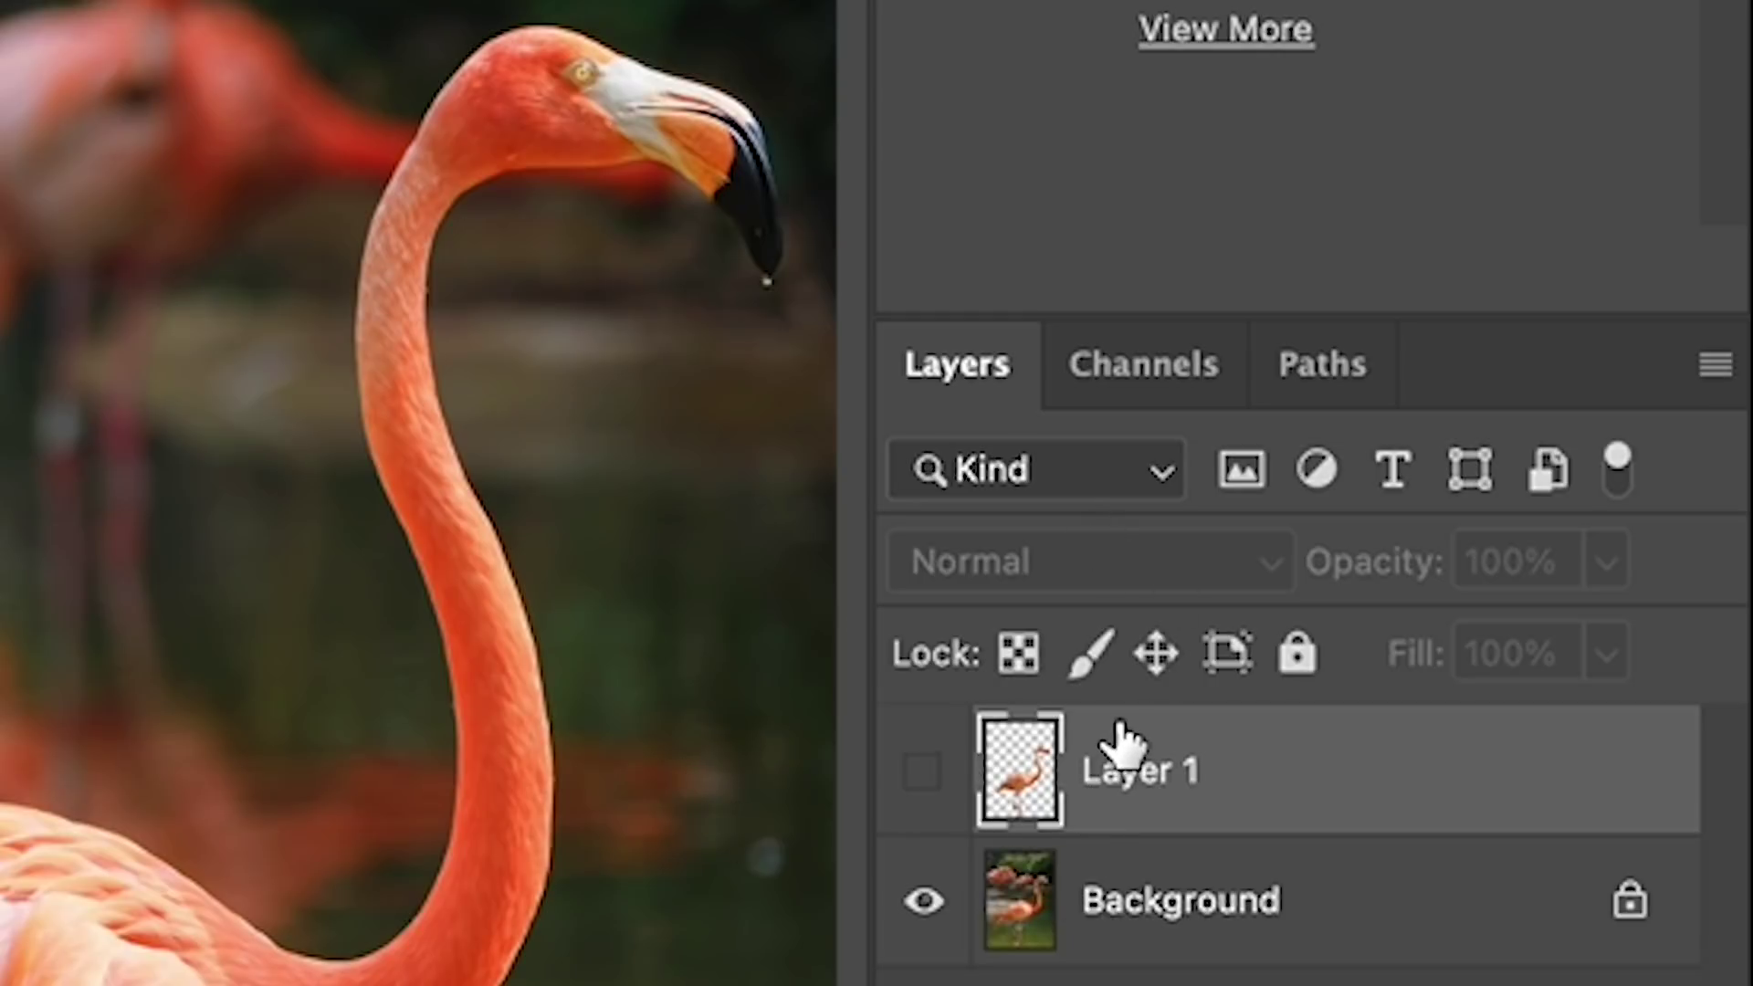
{"action": "left_click", "coordinate": [1021, 766], "text": "super"}
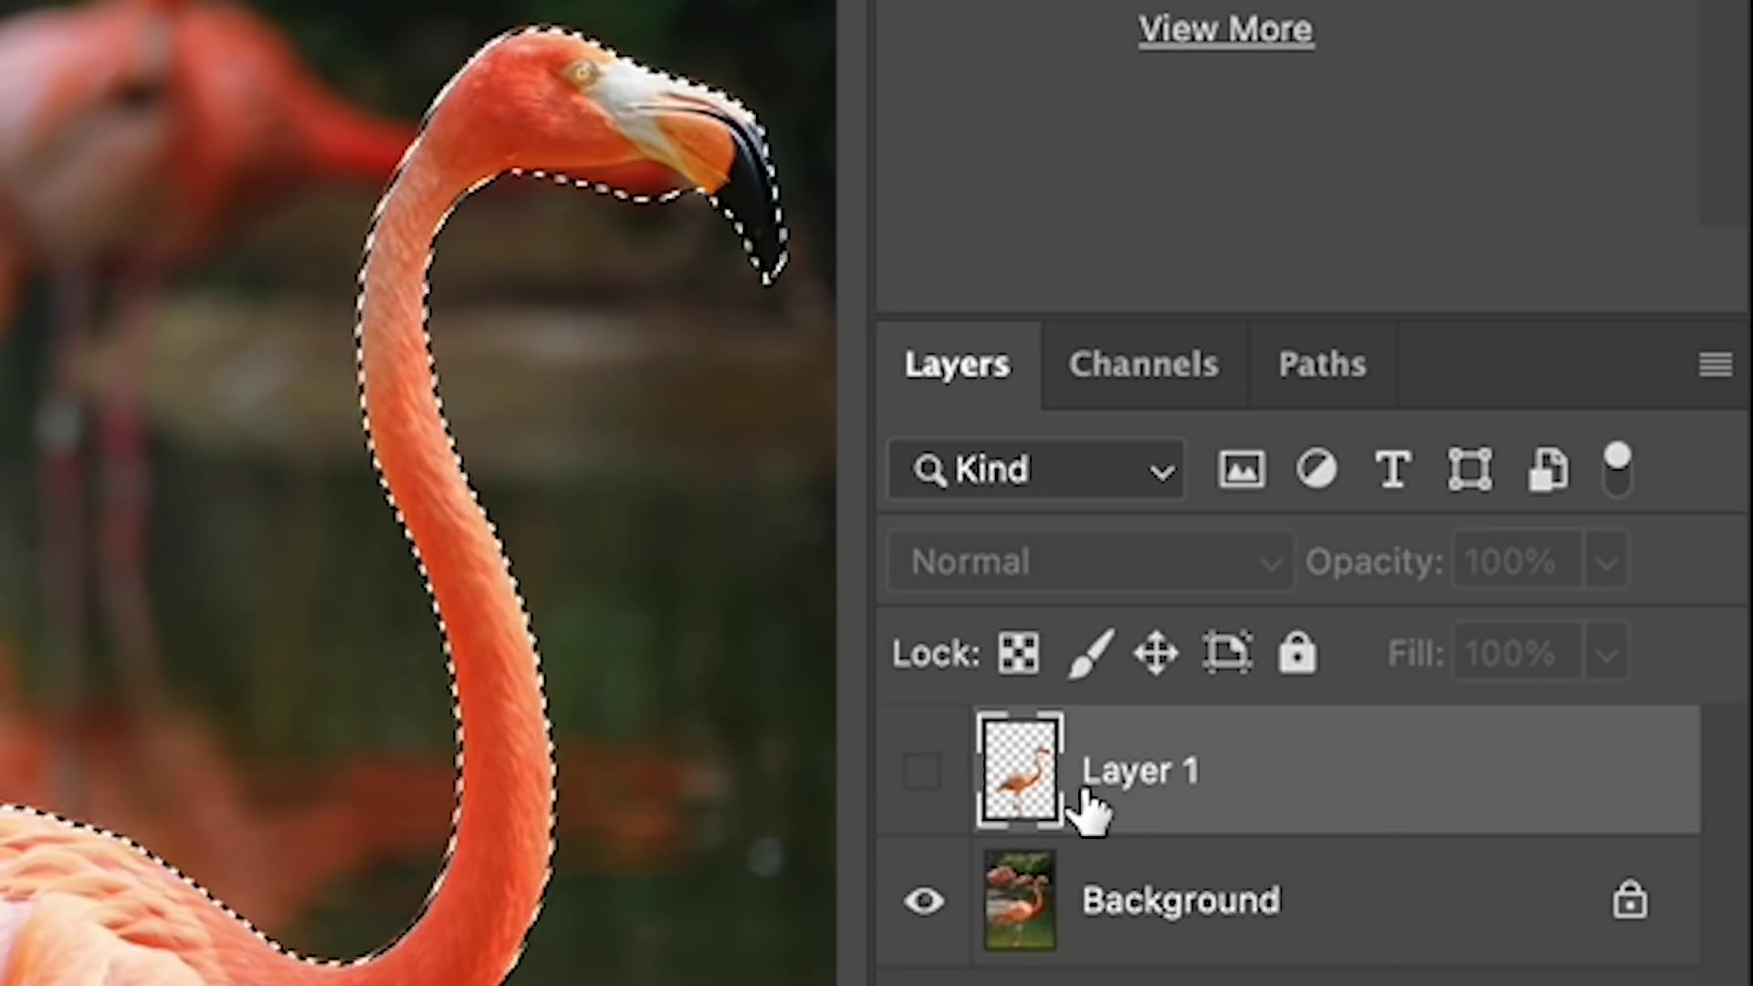
{"action": "left_click", "coordinate": [1012, 933]}
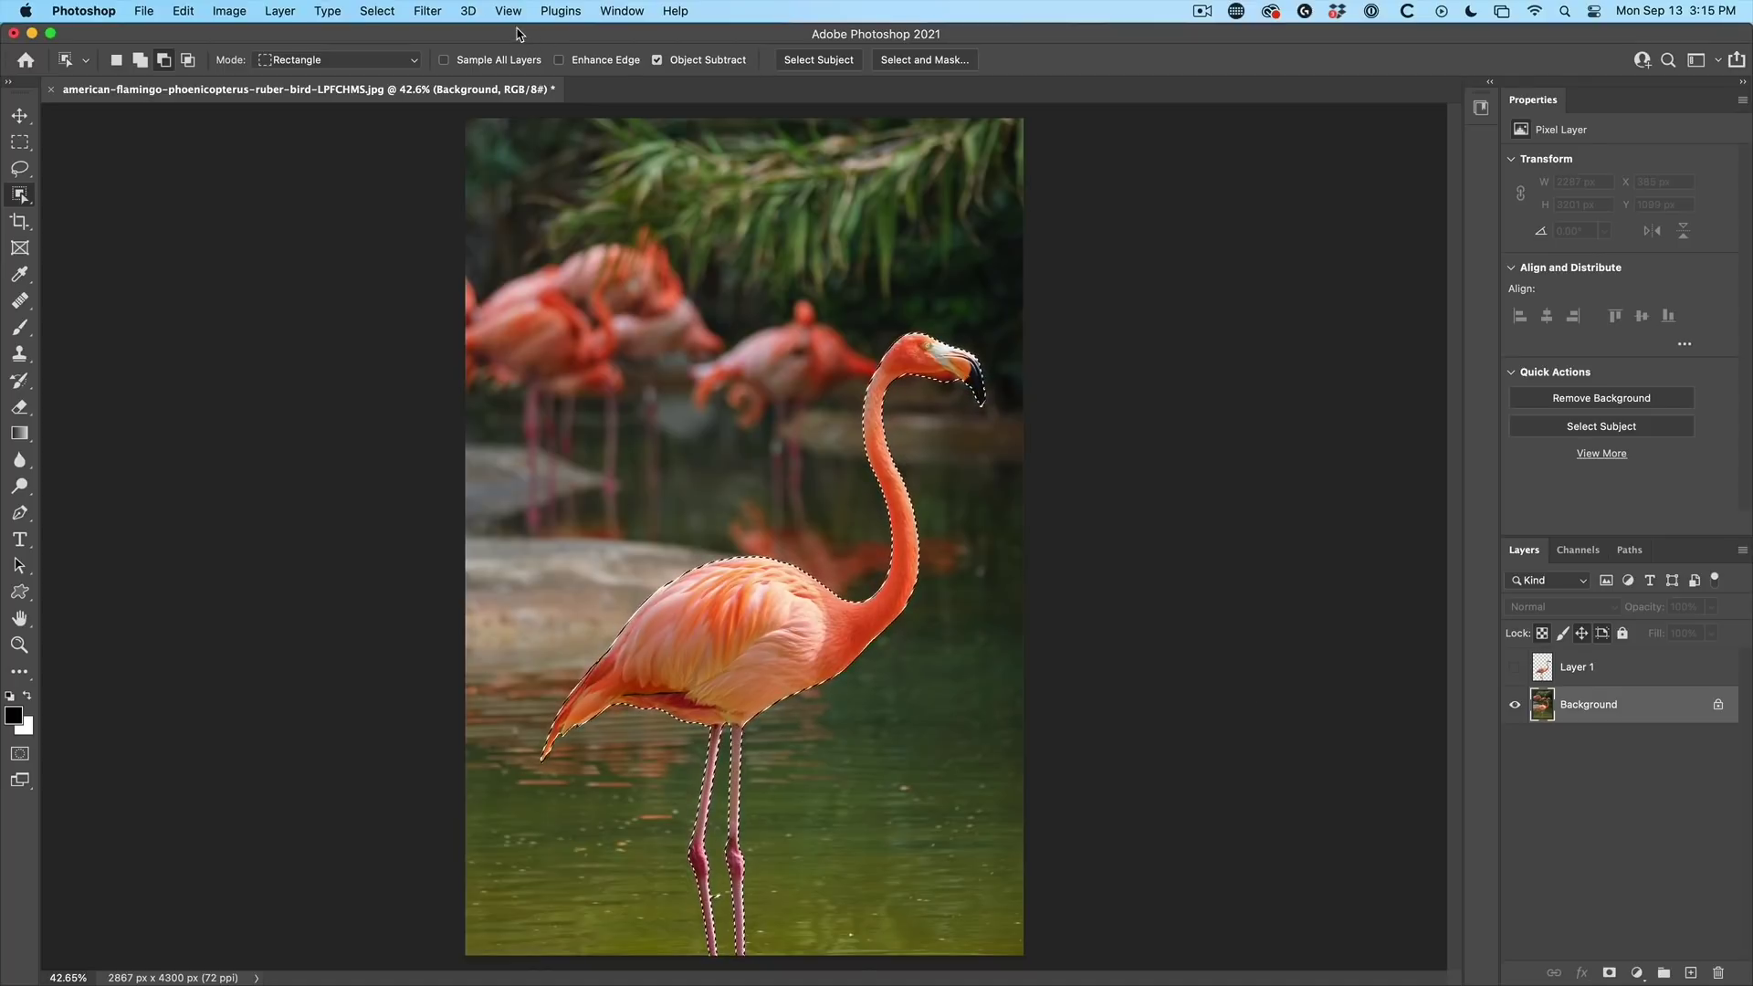
Expand the flamingo selection by 5 pixels.
{"action": "left_click", "coordinate": [377, 10]}
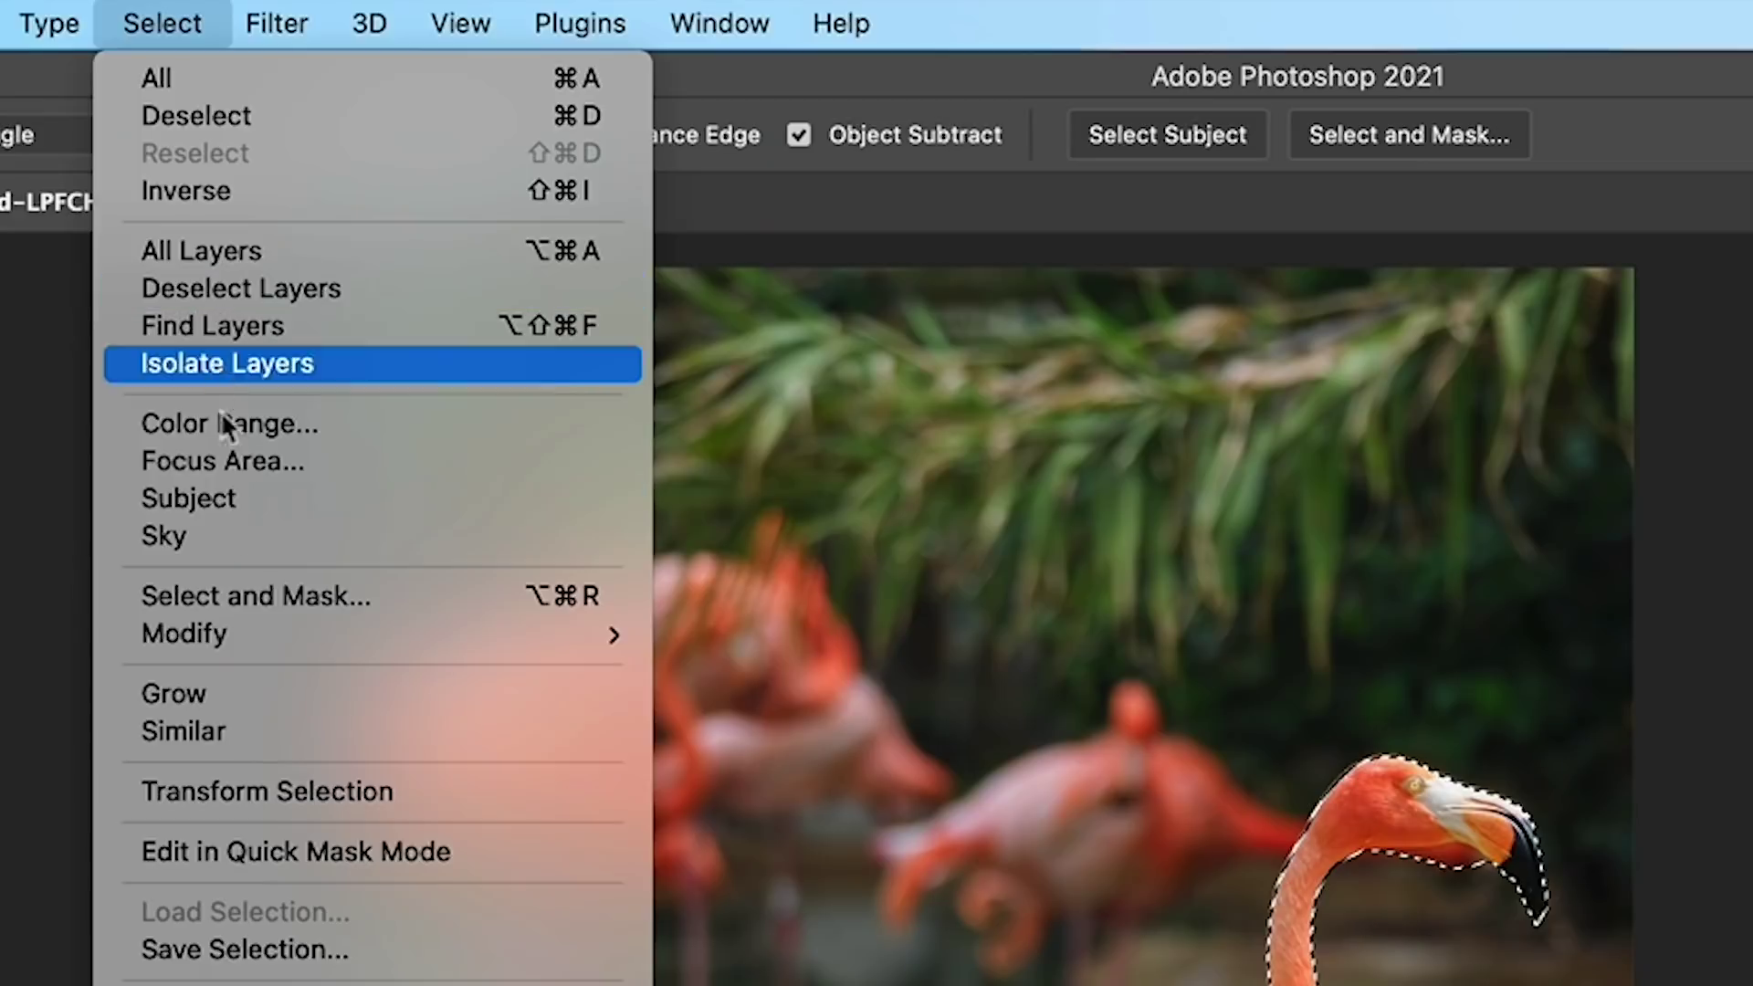
{"action": "mouse_move", "coordinate": [430, 274]}
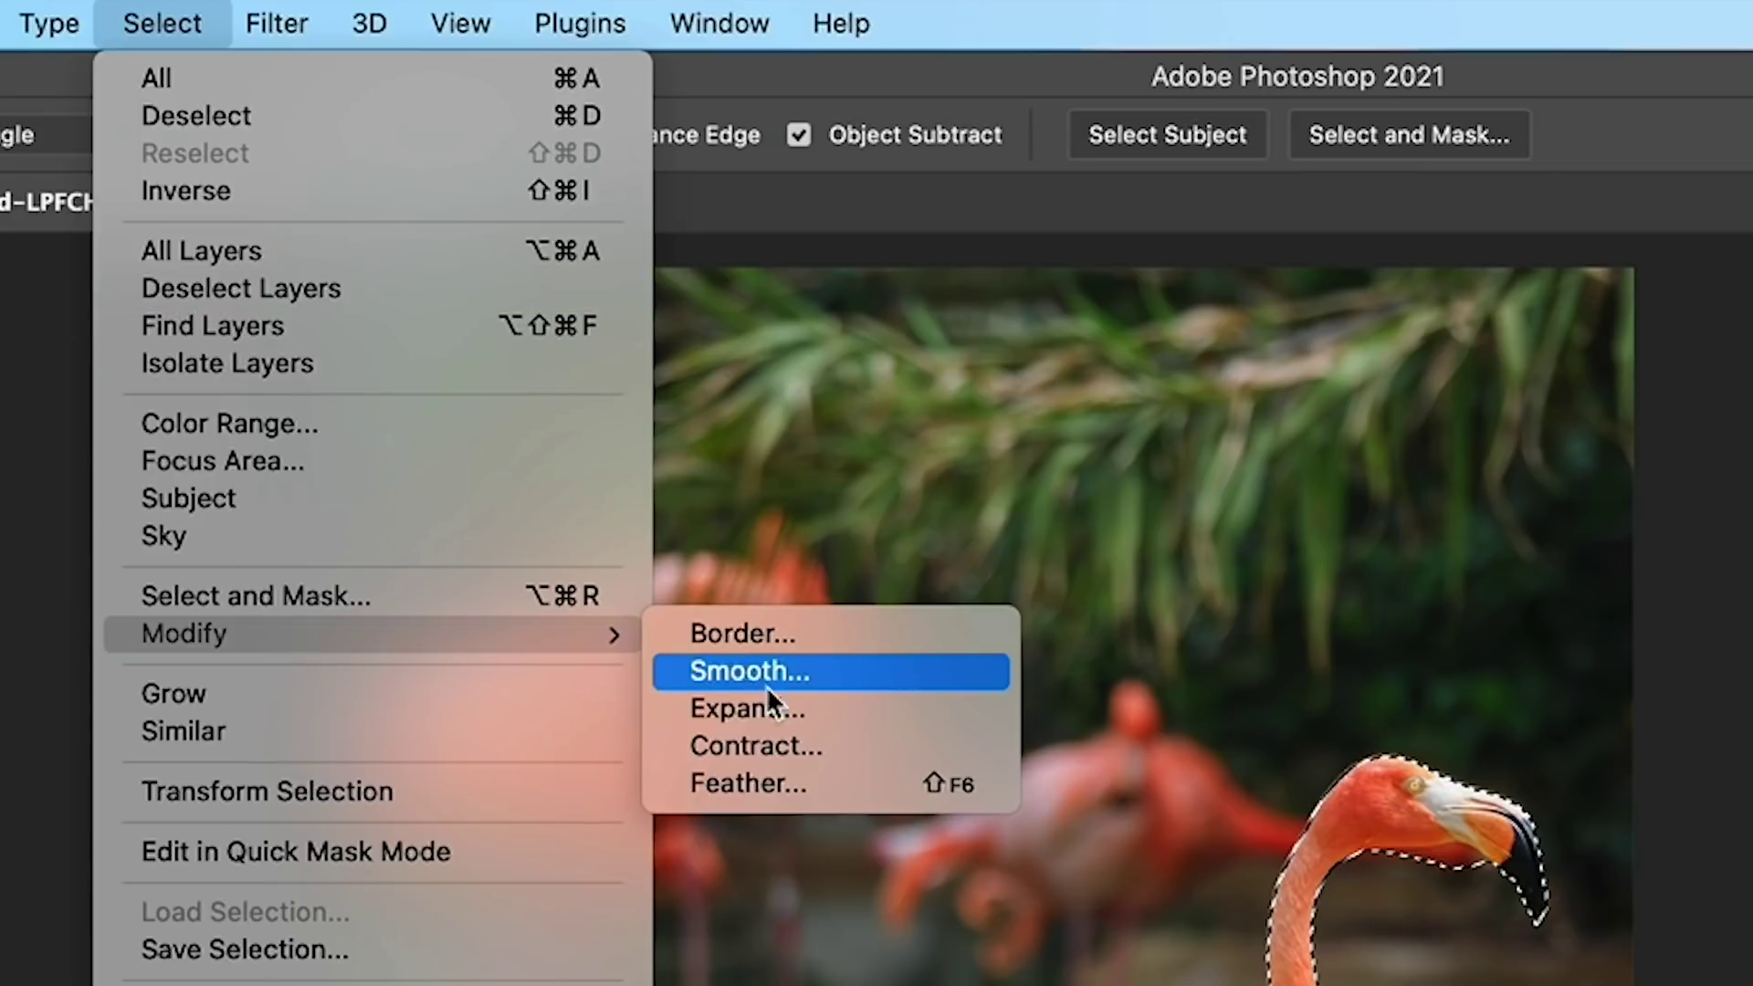
{"action": "left_click", "coordinate": [786, 712]}
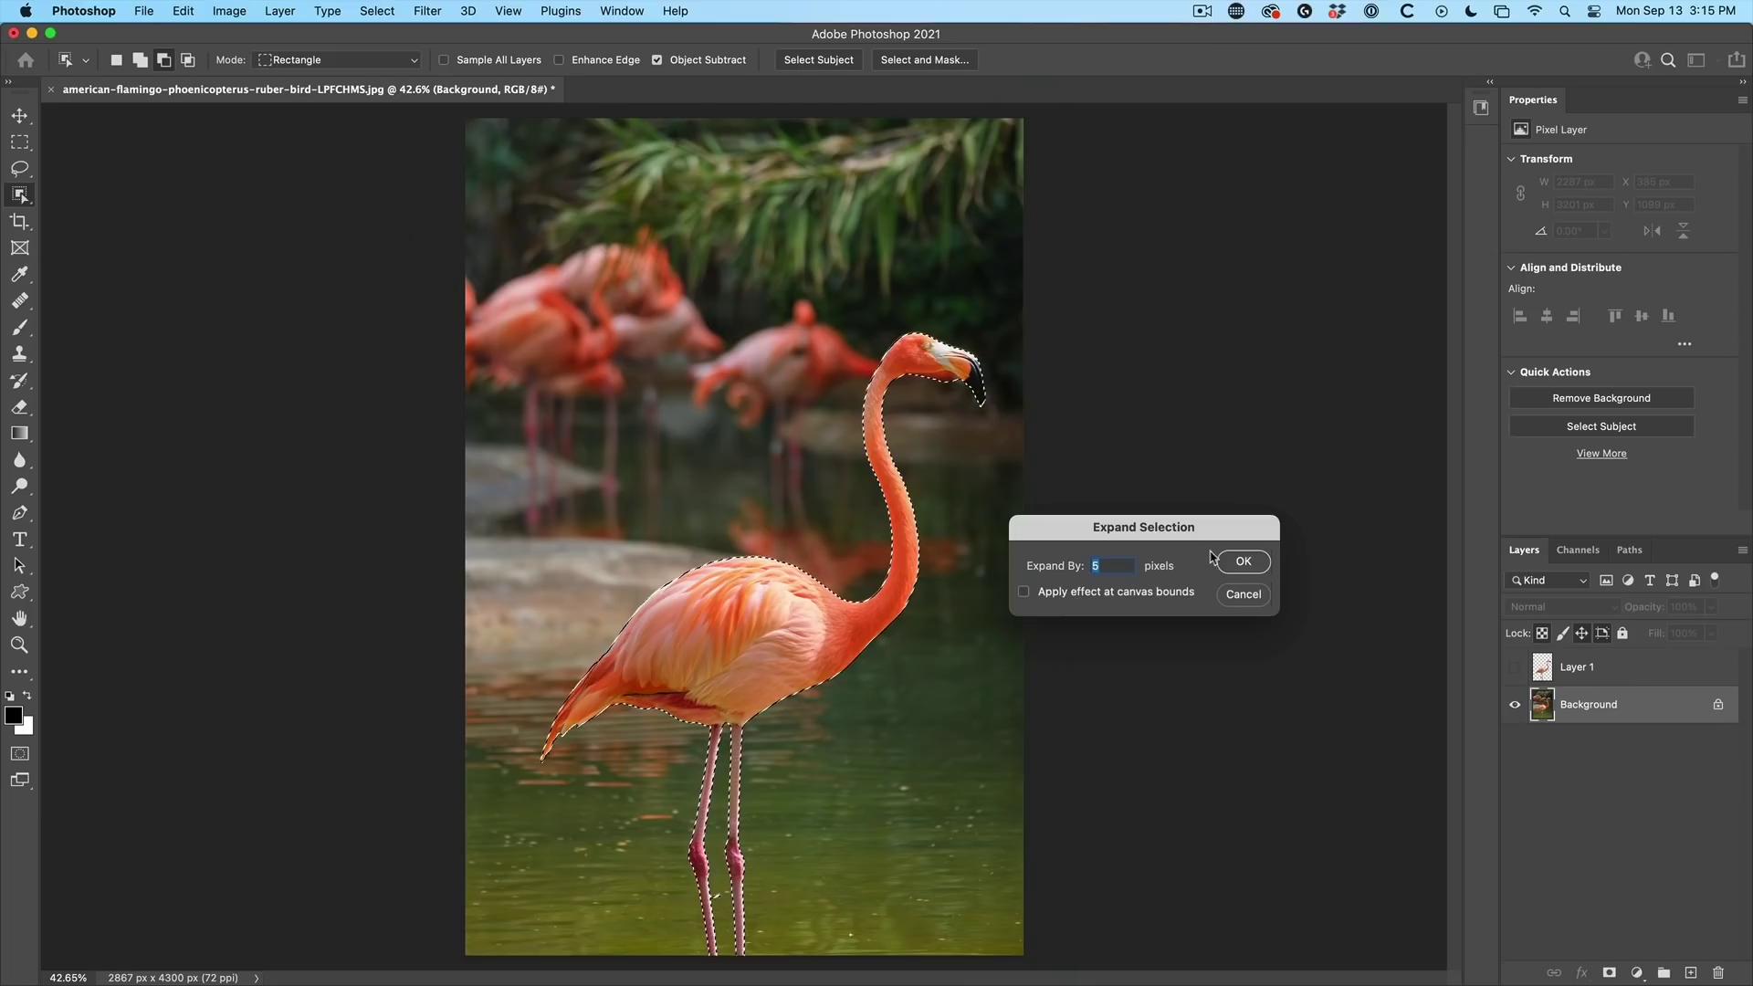
{"action": "left_click", "coordinate": [1576, 662]}
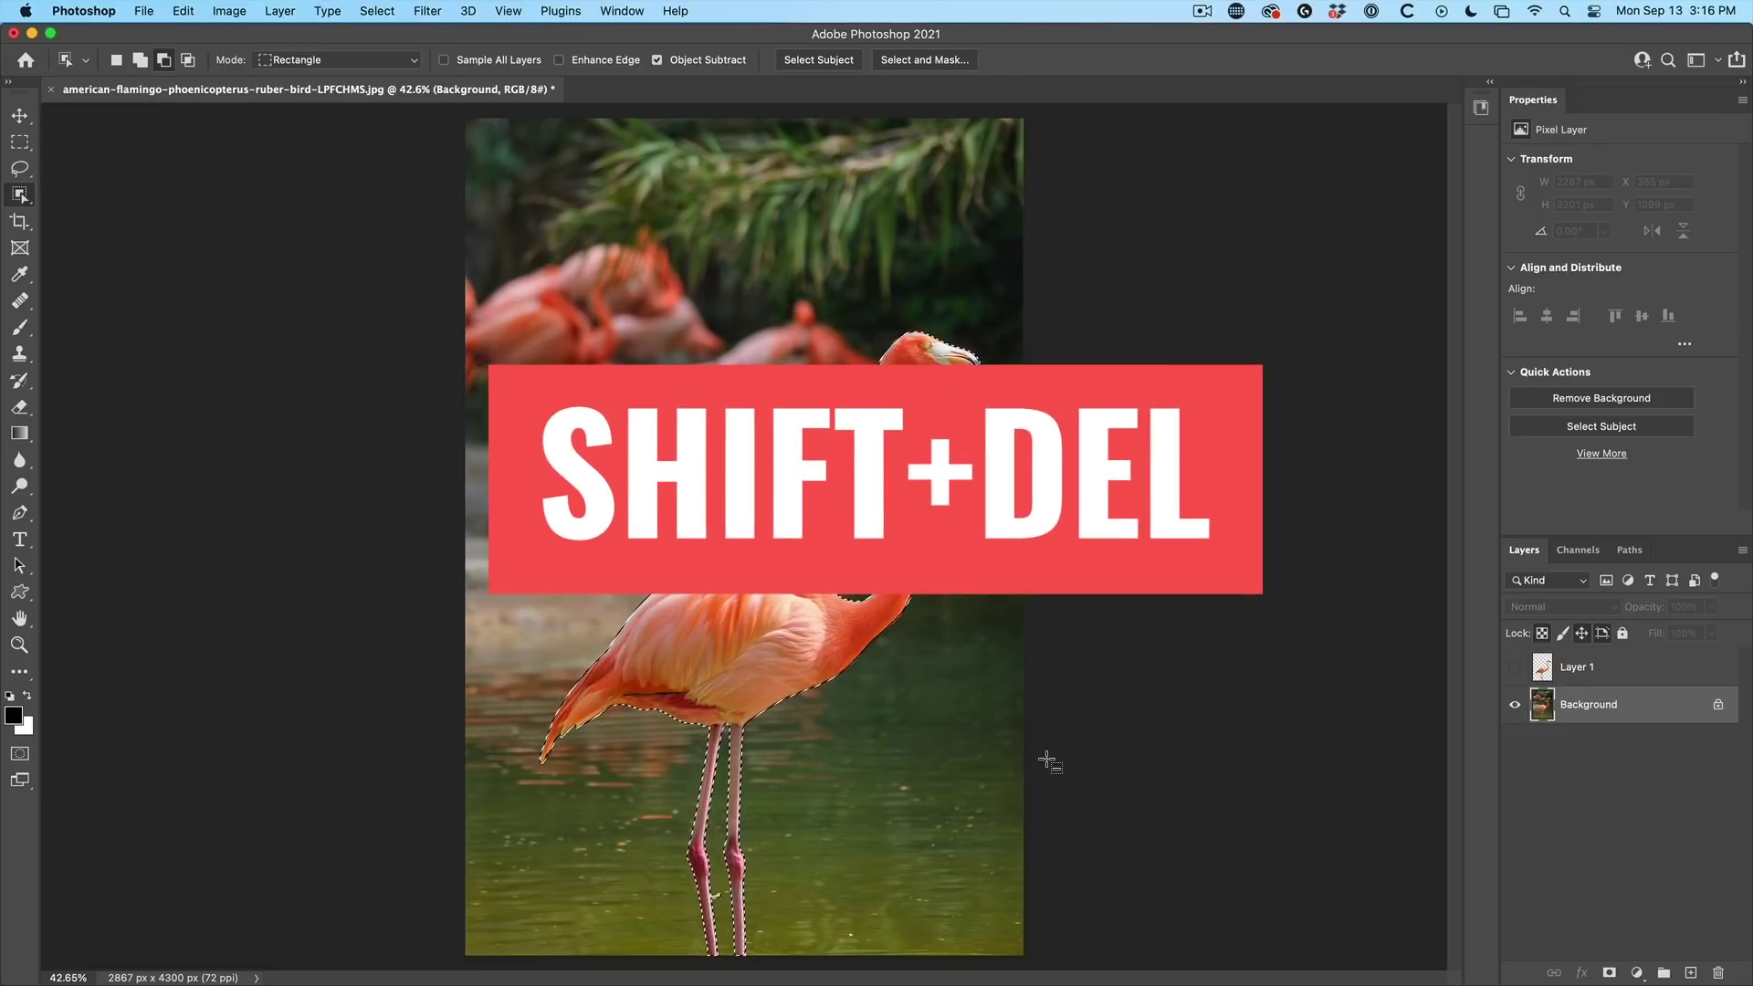
Fill the expanded selection with Content-Aware fill, then deselect.
{"action": "key", "text": "shift+BackSpace"}
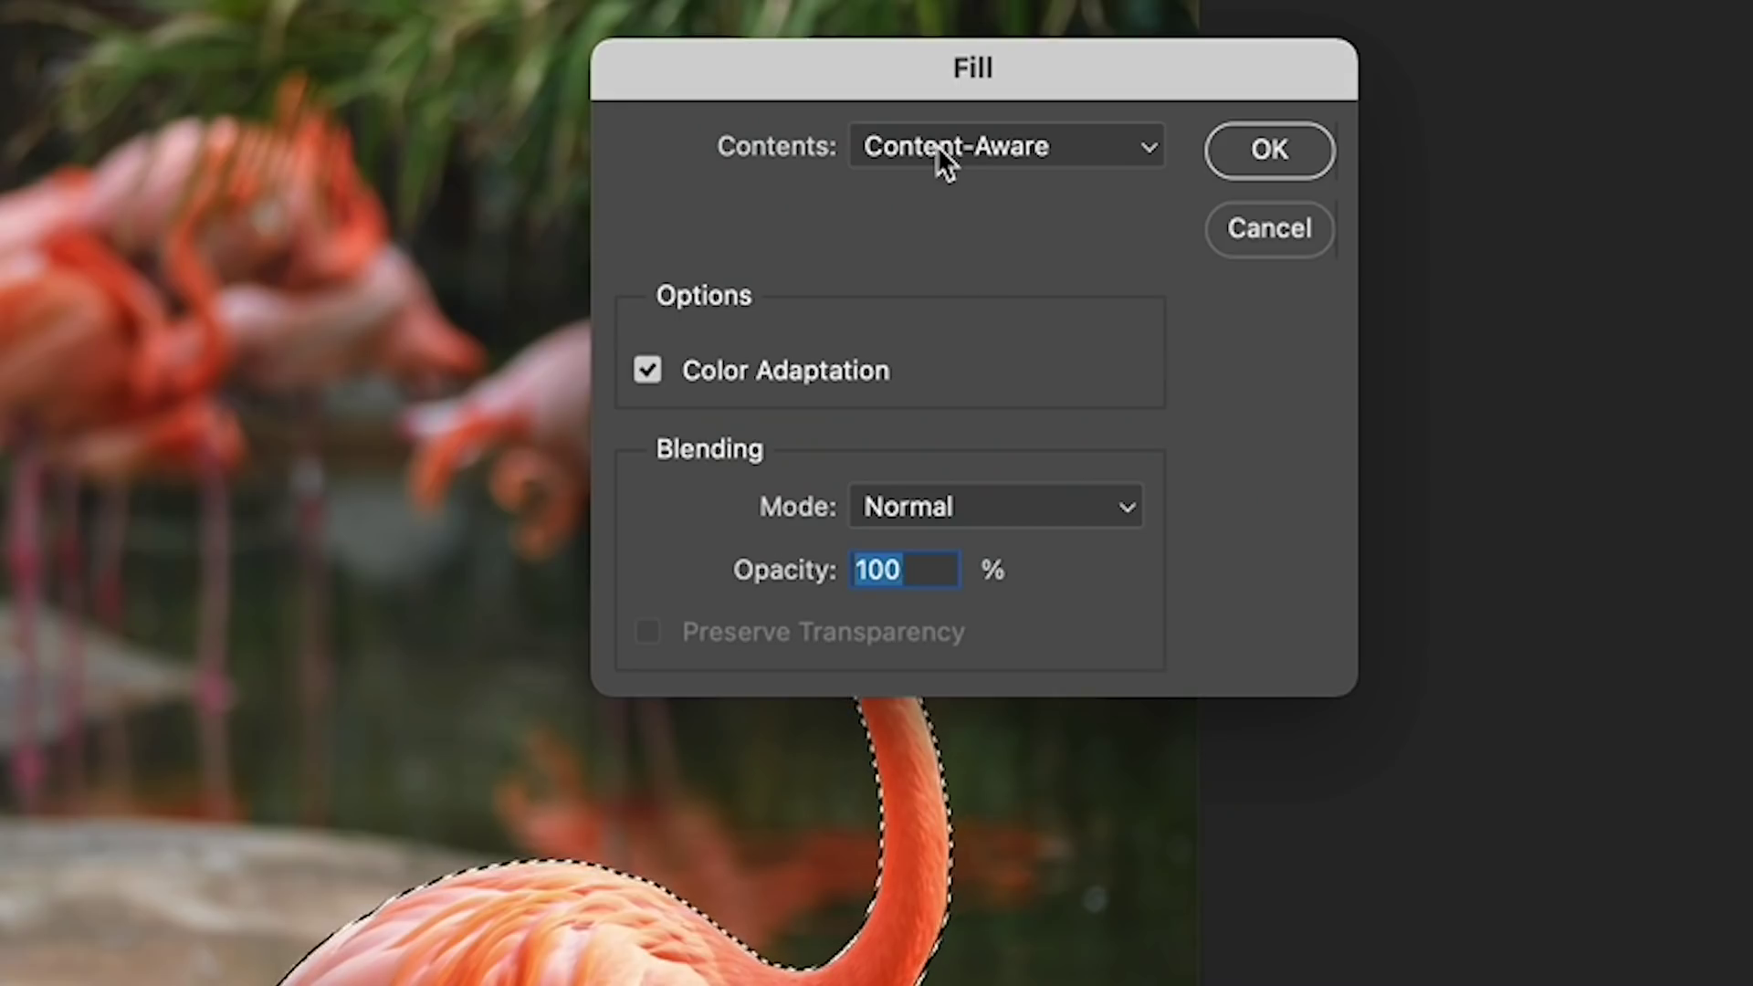
{"action": "left_click", "coordinate": [936, 146]}
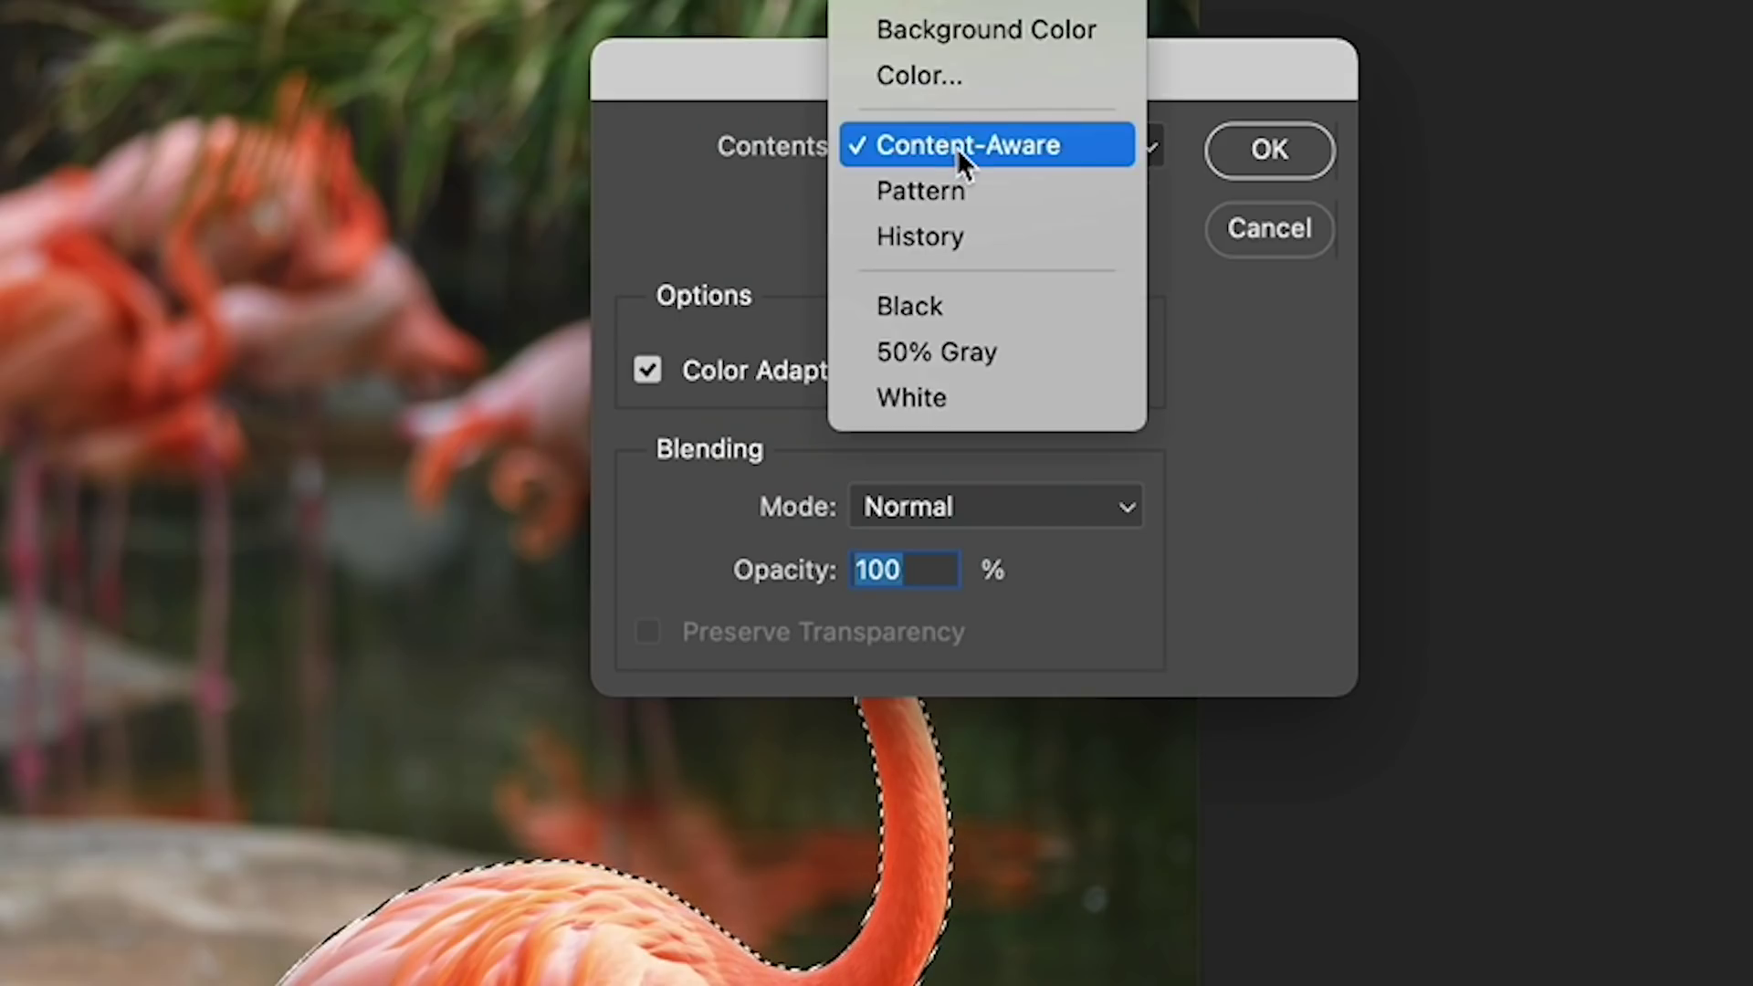
{"action": "left_click", "coordinate": [957, 148]}
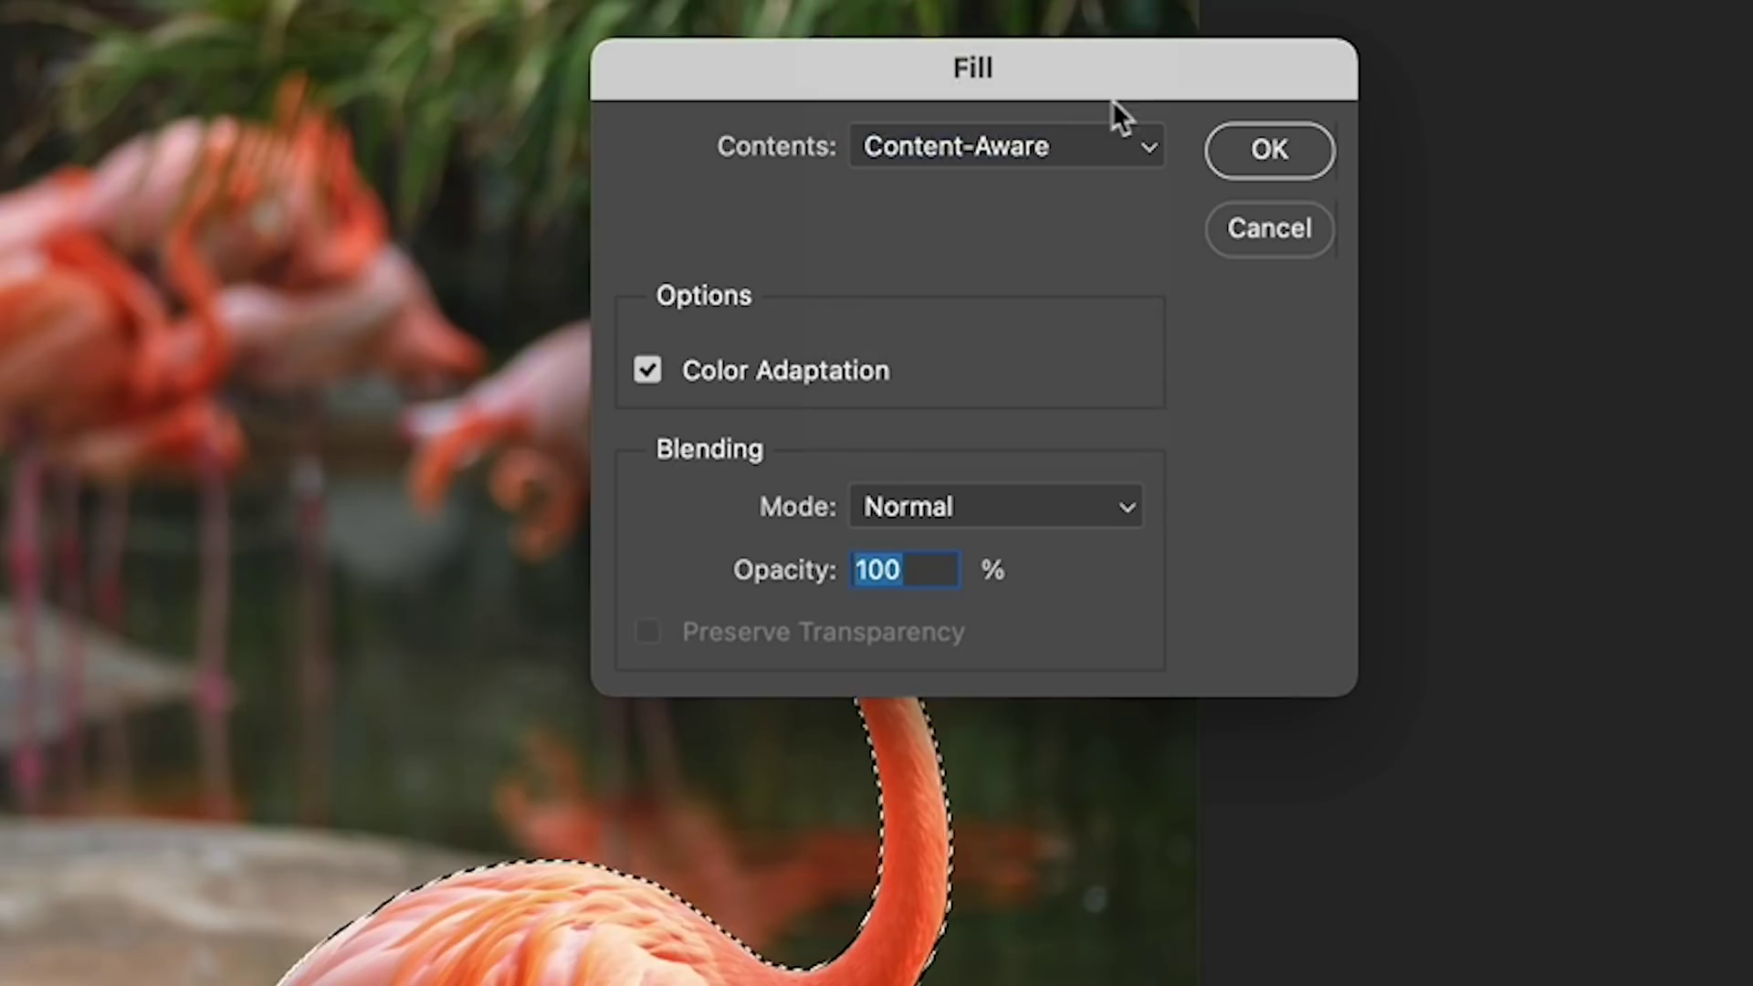
{"action": "left_click", "coordinate": [1277, 153]}
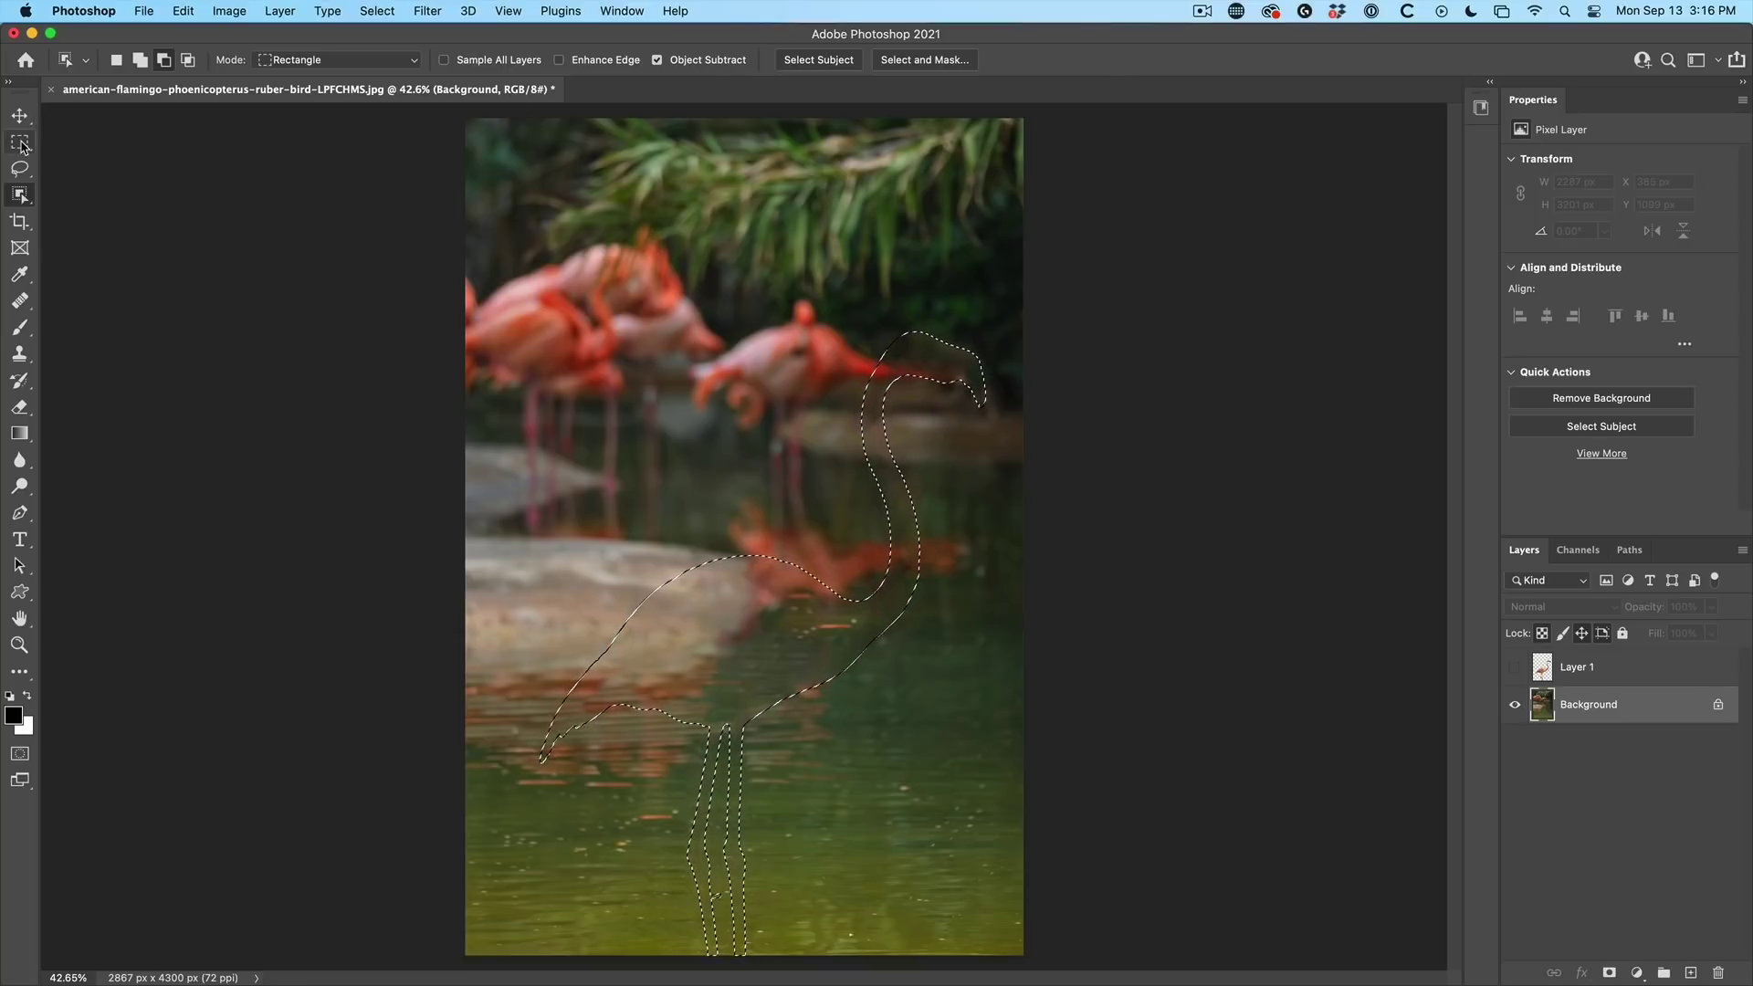
{"action": "key", "text": "super+d"}
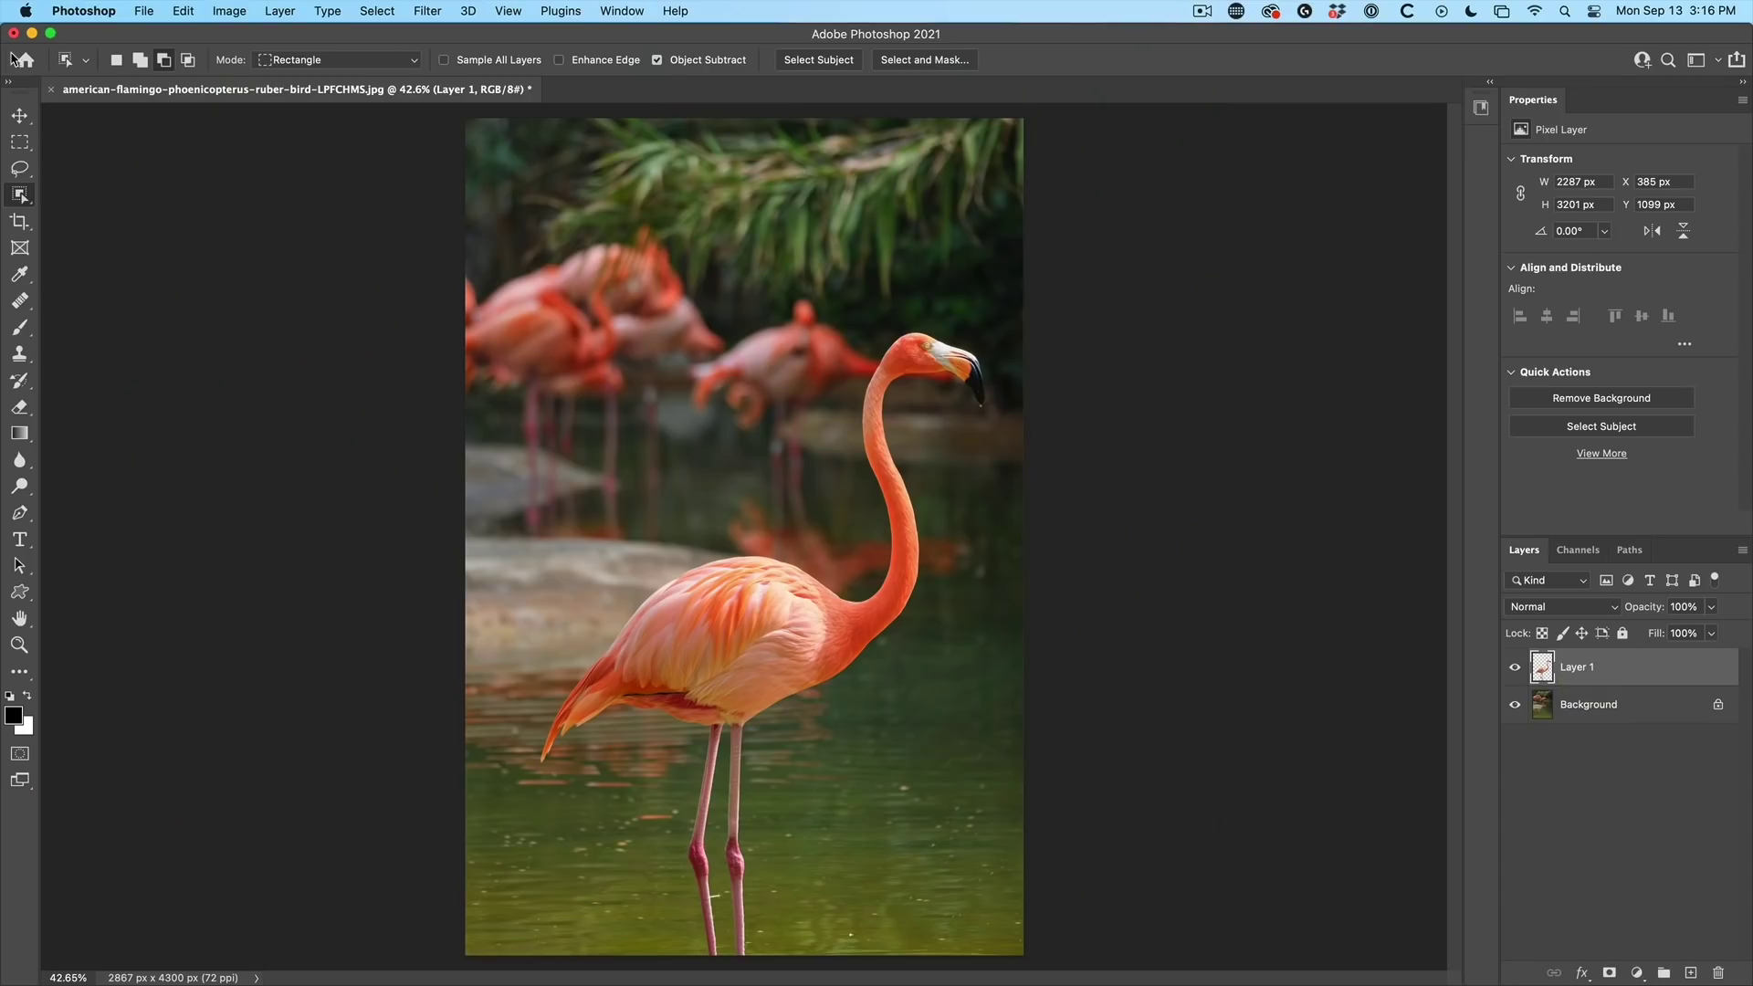
Convert Layer 1 to a smart object and slide the flamingo left toward the edge.
{"action": "left_click", "coordinate": [18, 113]}
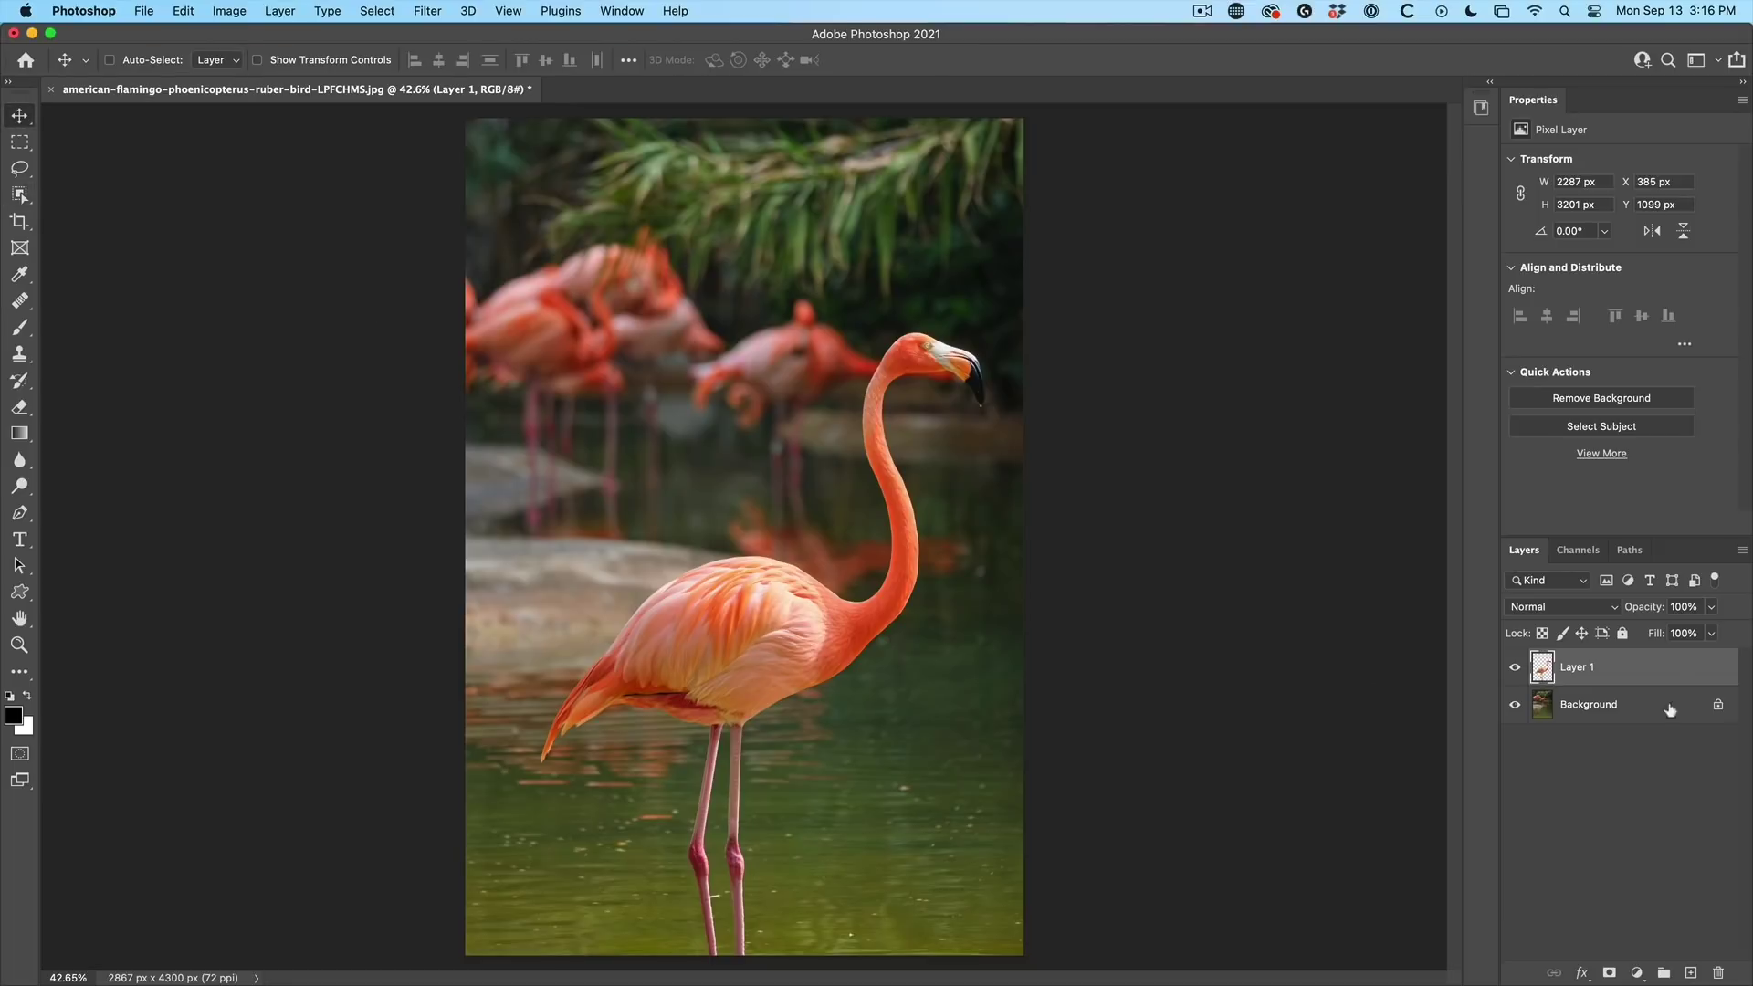
{"action": "right_click", "coordinate": [1620, 669]}
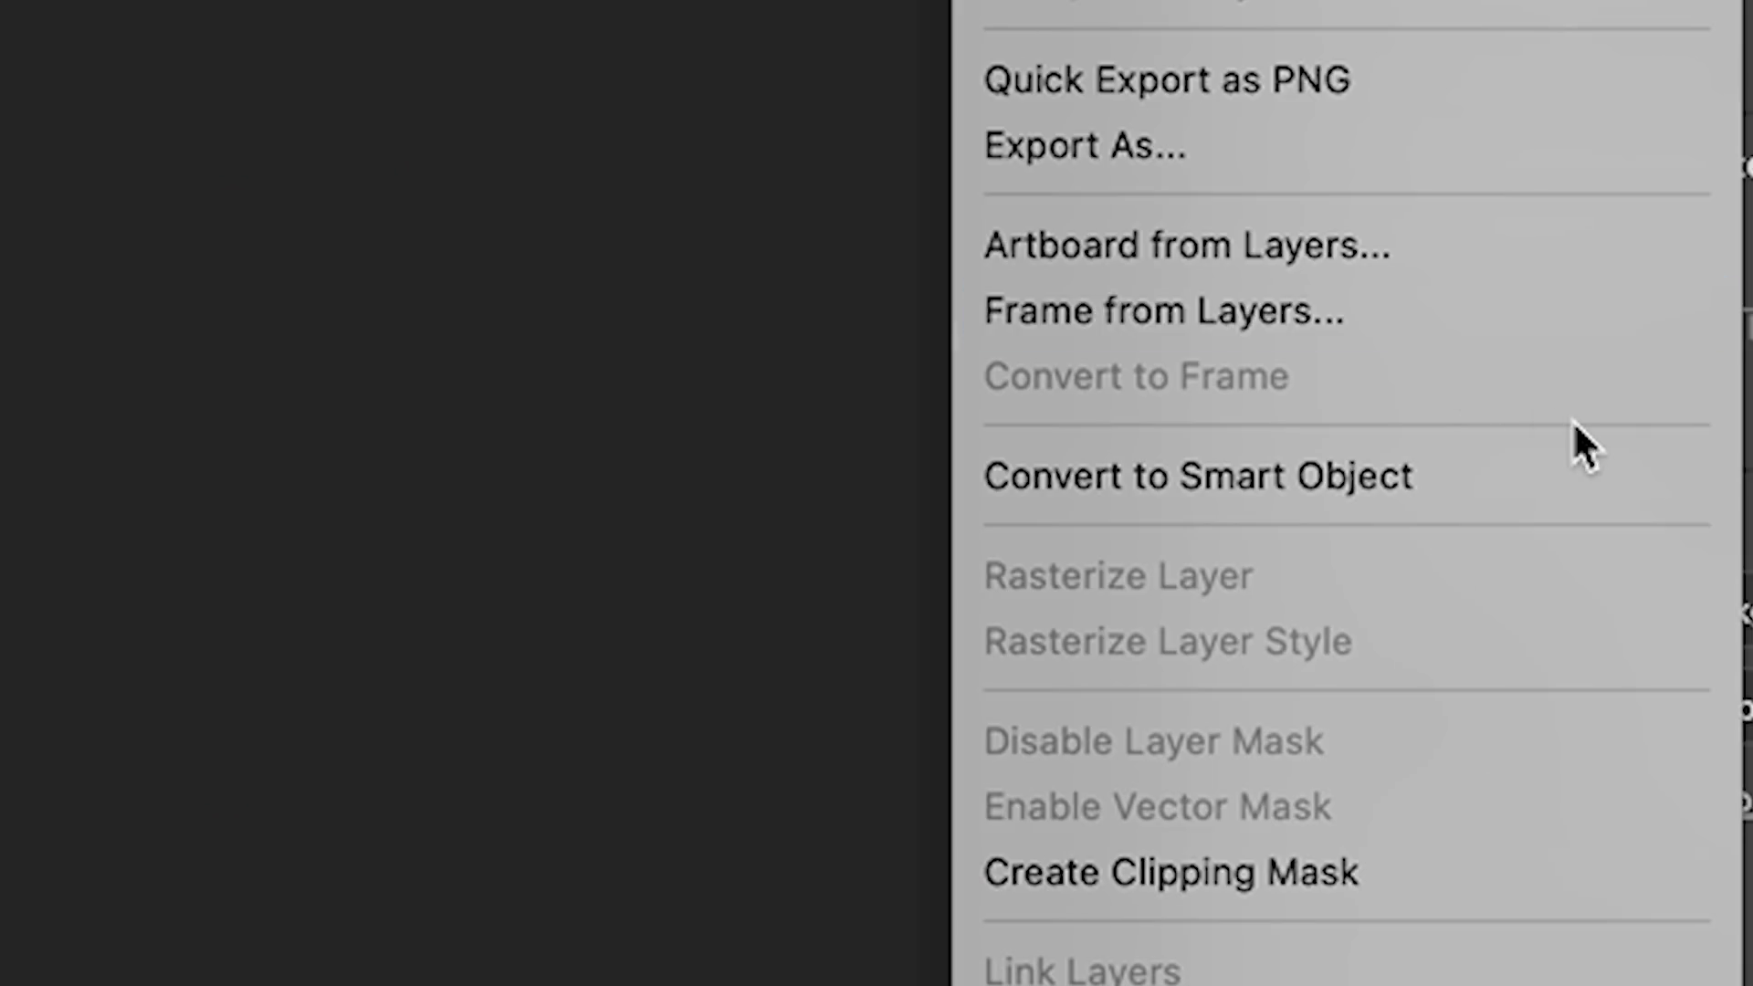
{"action": "left_click", "coordinate": [1428, 484]}
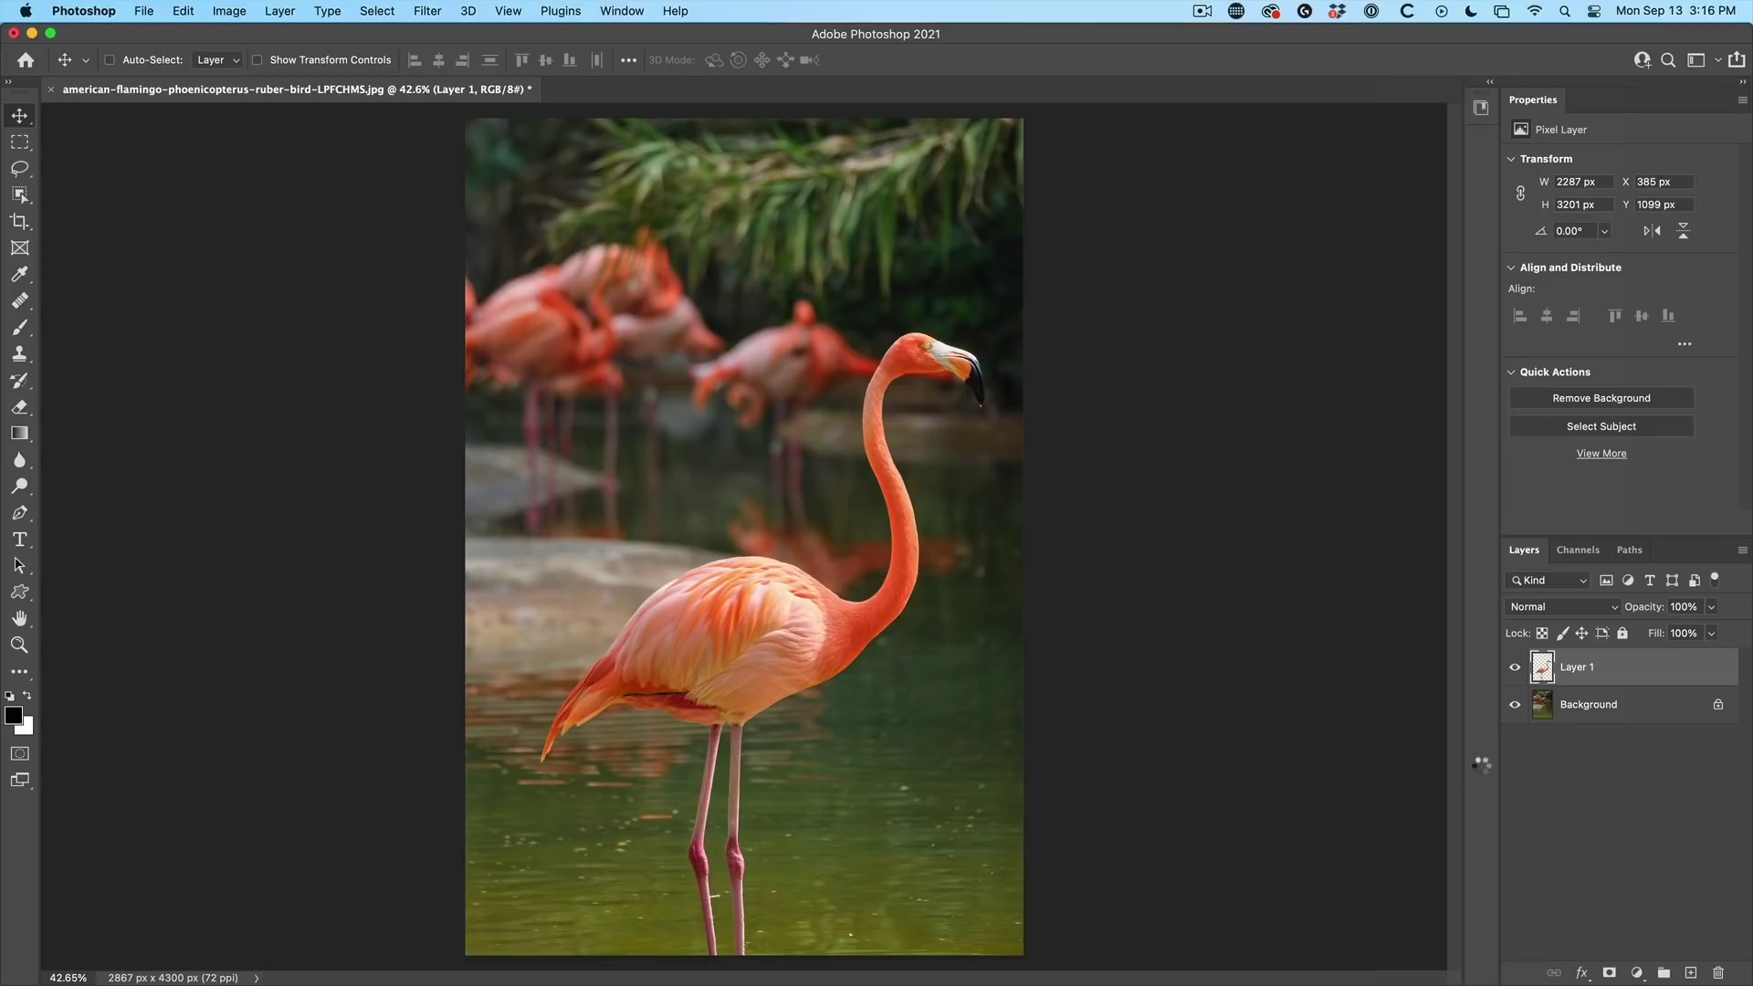
{"action": "left_click_drag", "start_coordinate": [917, 429], "coordinate": [683, 430]}
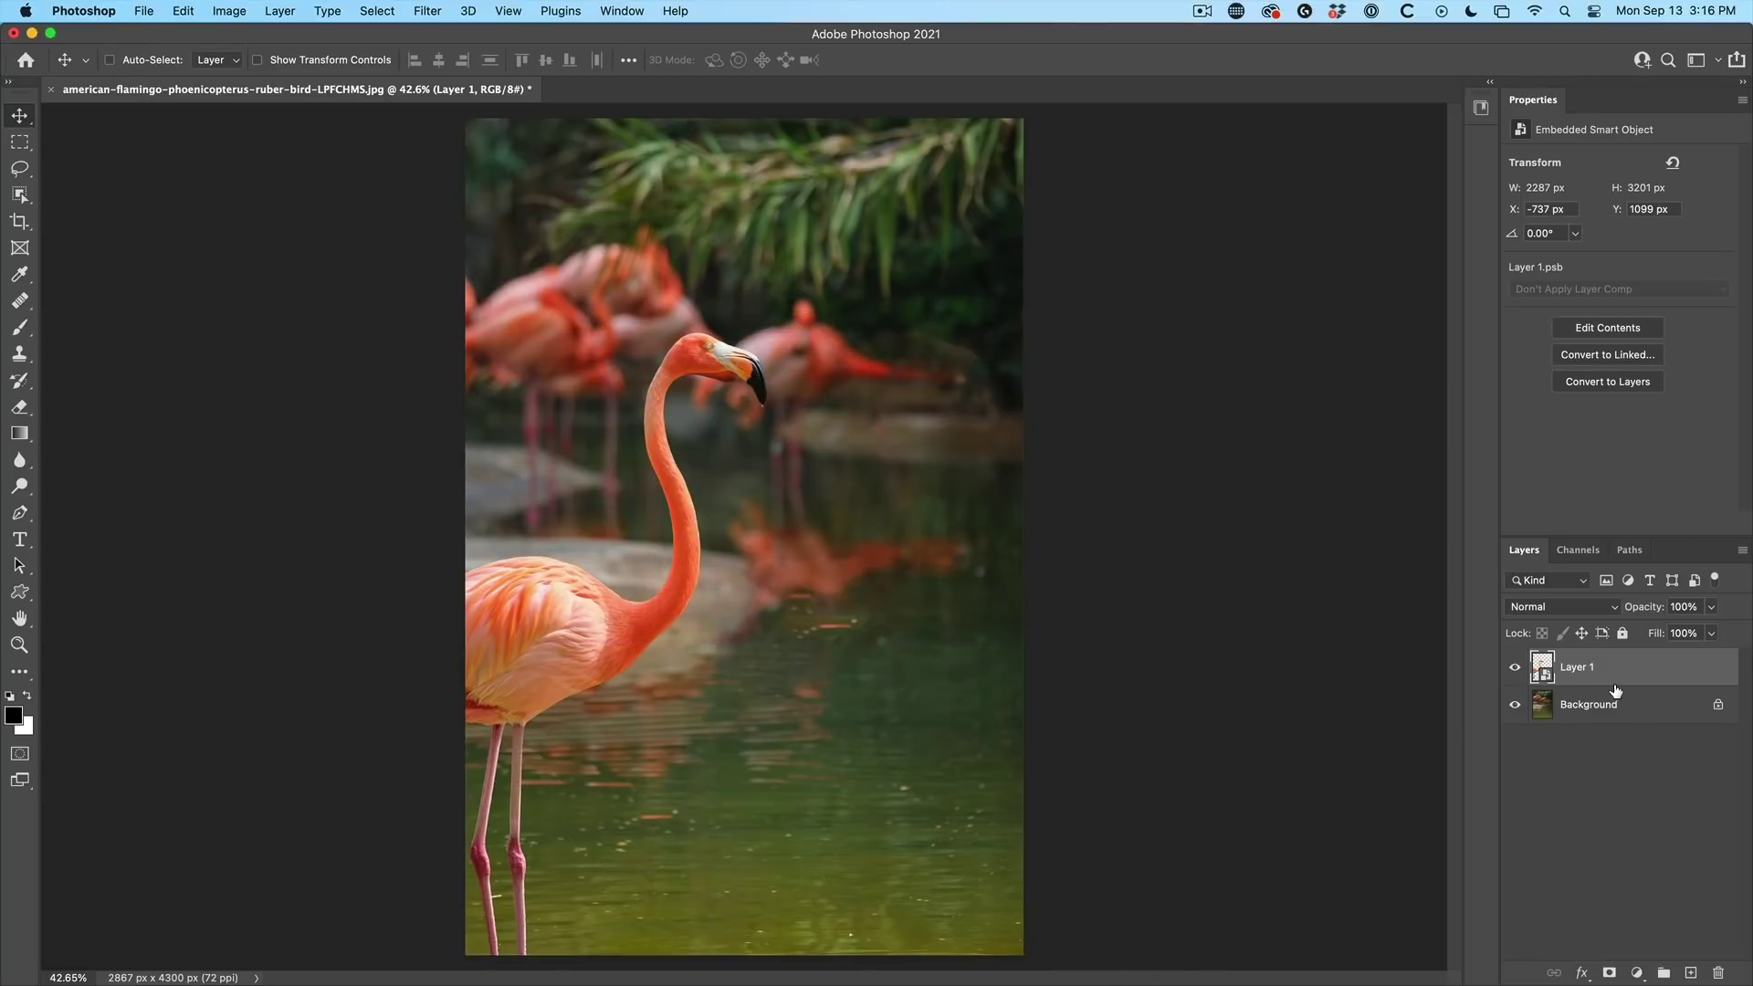
Duplicate the flamingo, flip the copy horizontally, and move it right so beaks meet.
{"action": "key", "text": "super+j"}
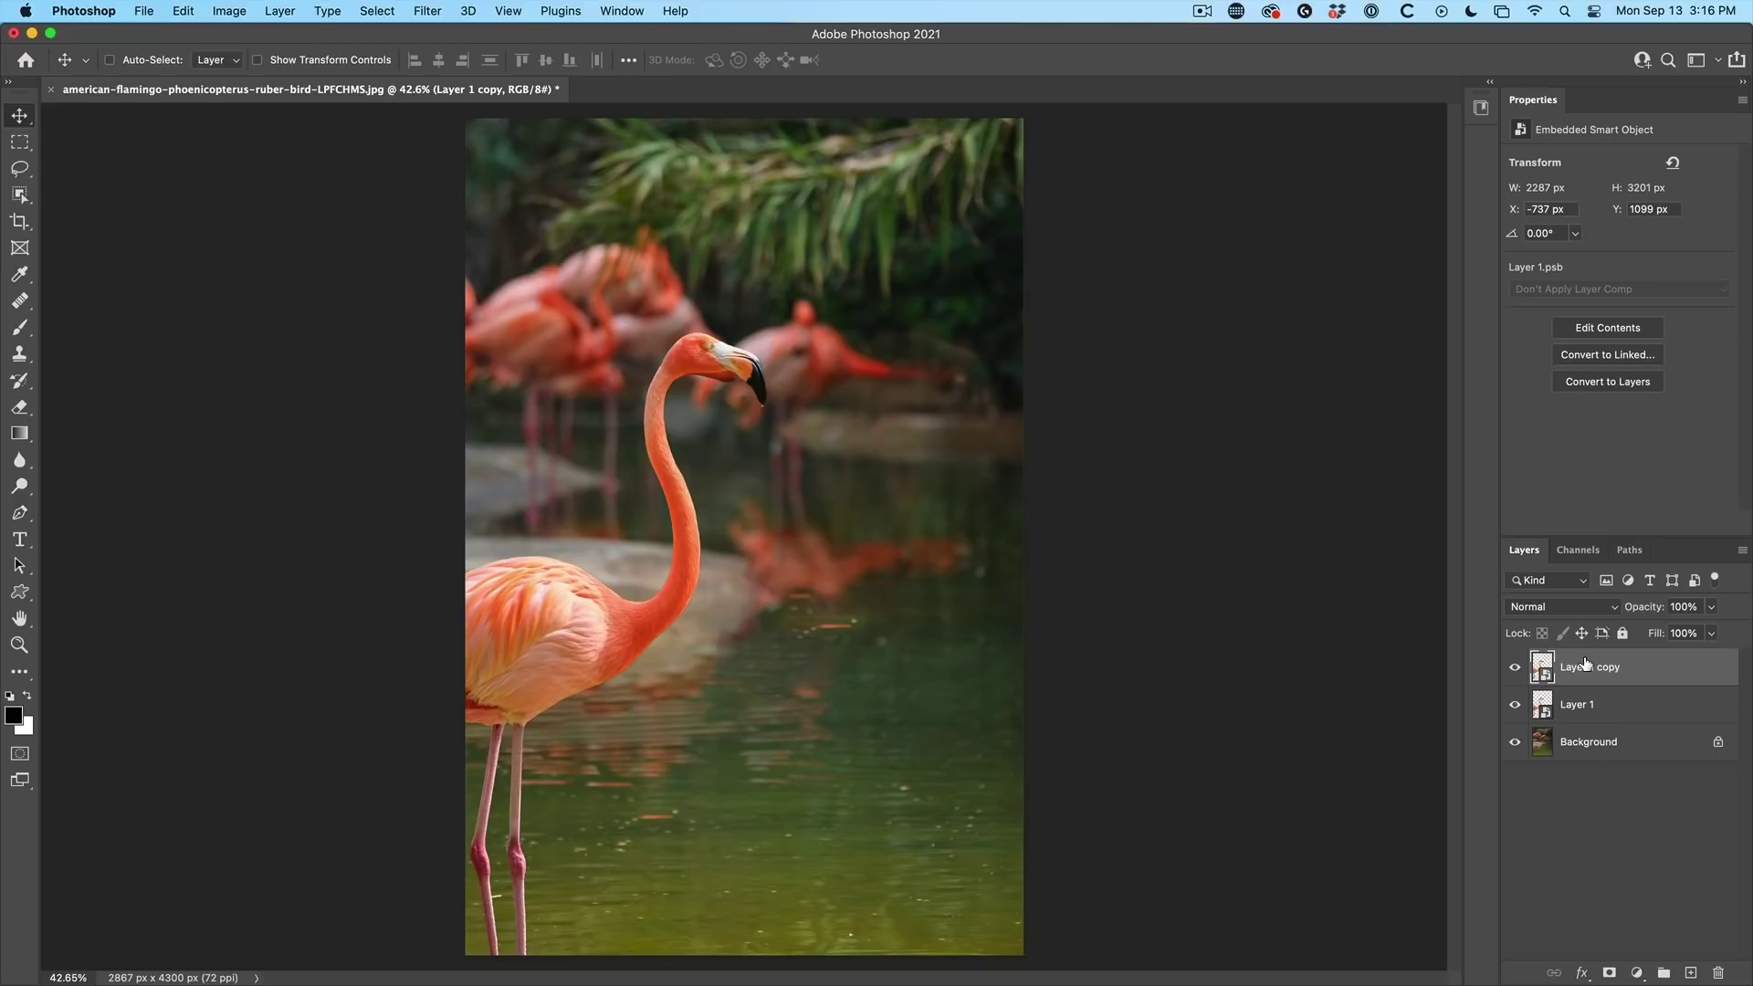
{"action": "key", "text": "super+t"}
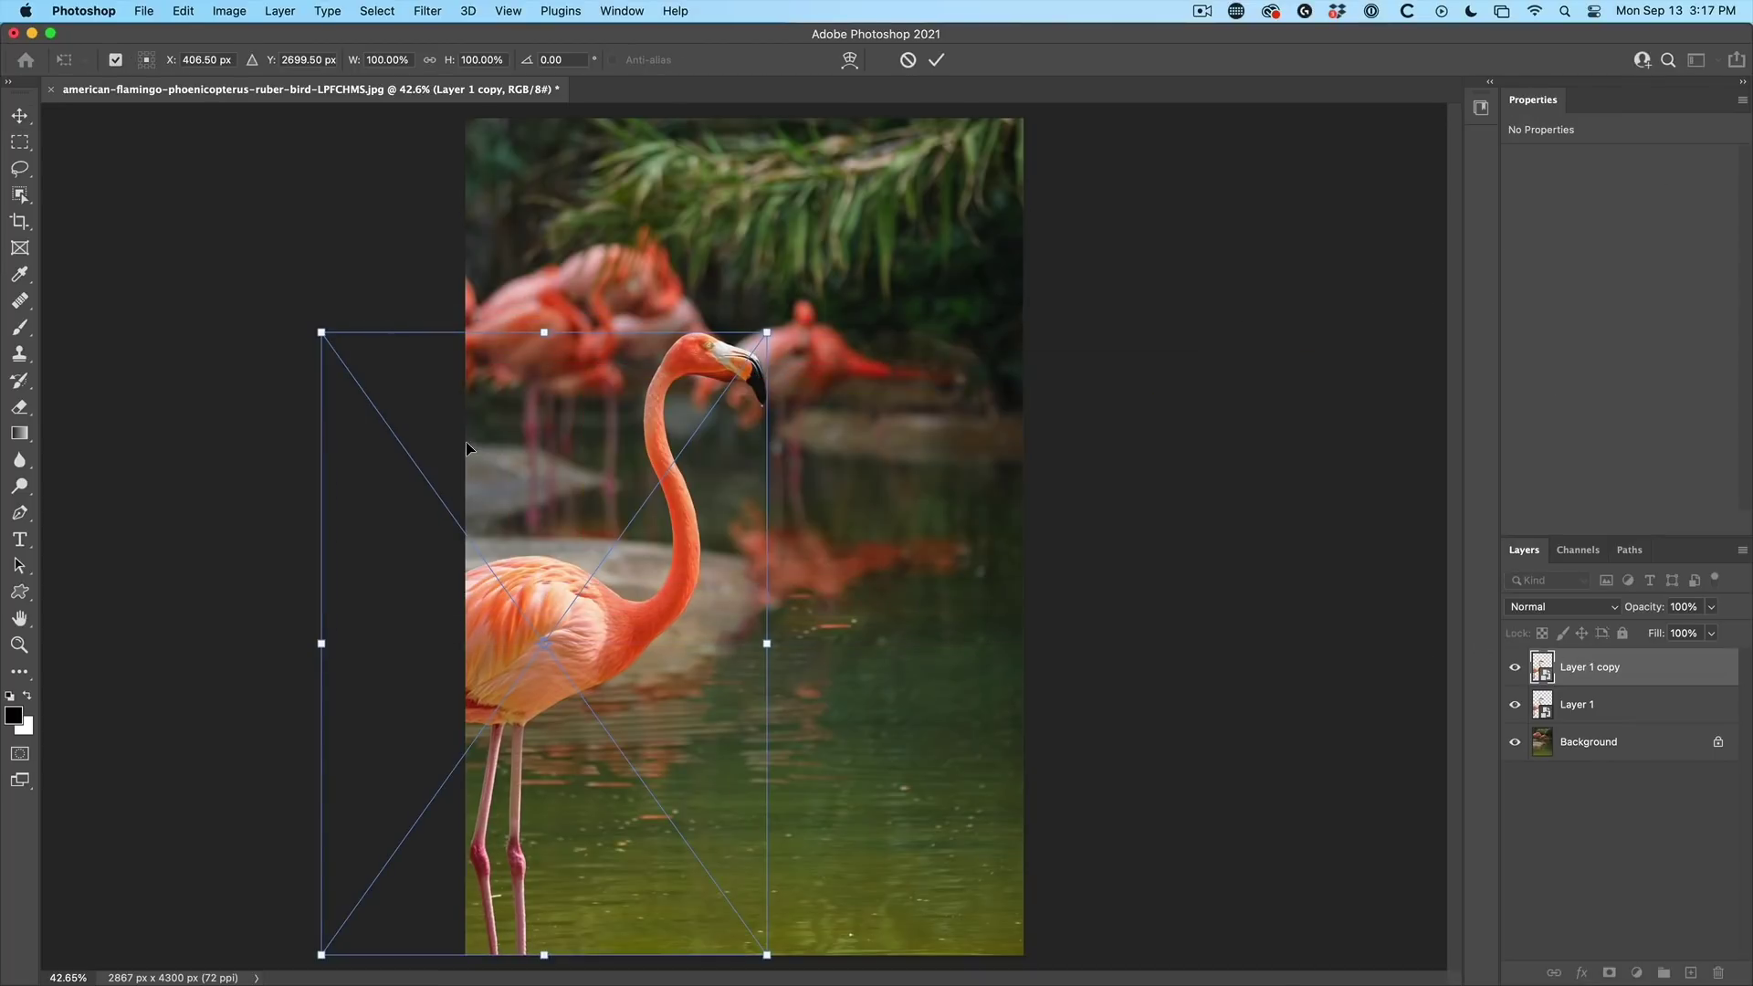
{"action": "right_click", "coordinate": [510, 420]}
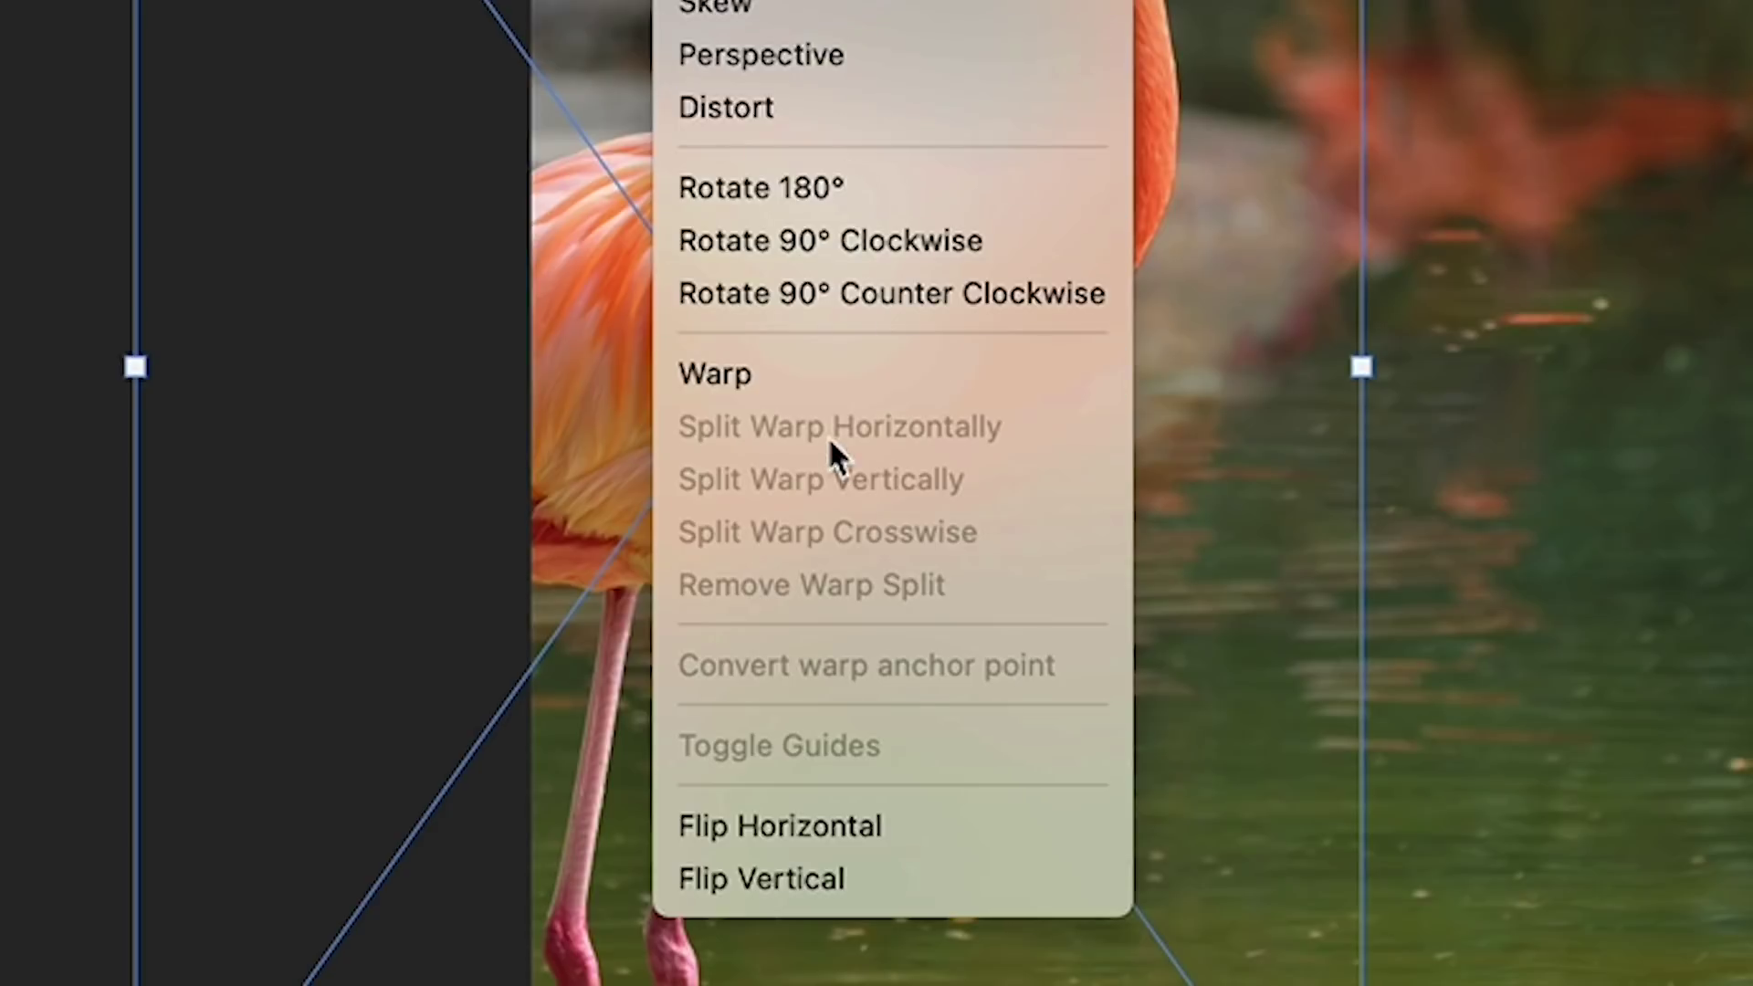
{"action": "left_click", "coordinate": [811, 831]}
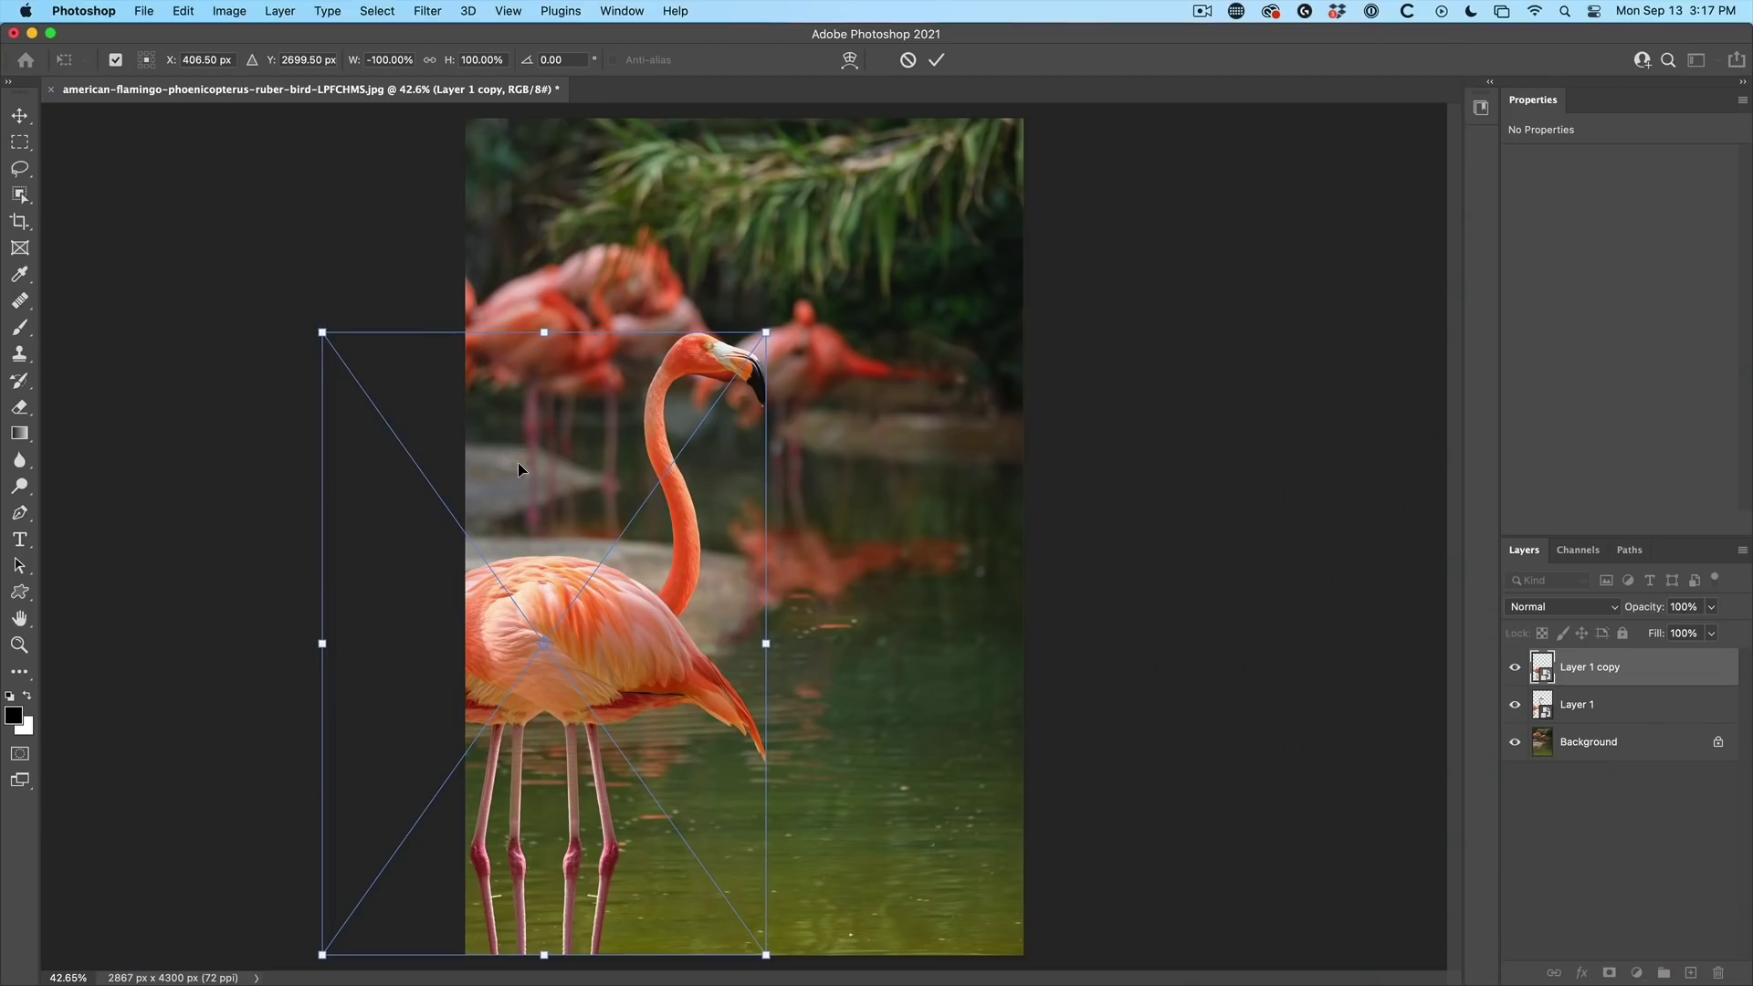
{"action": "left_click_drag", "start_coordinate": [518, 462], "coordinate": [958, 442]}
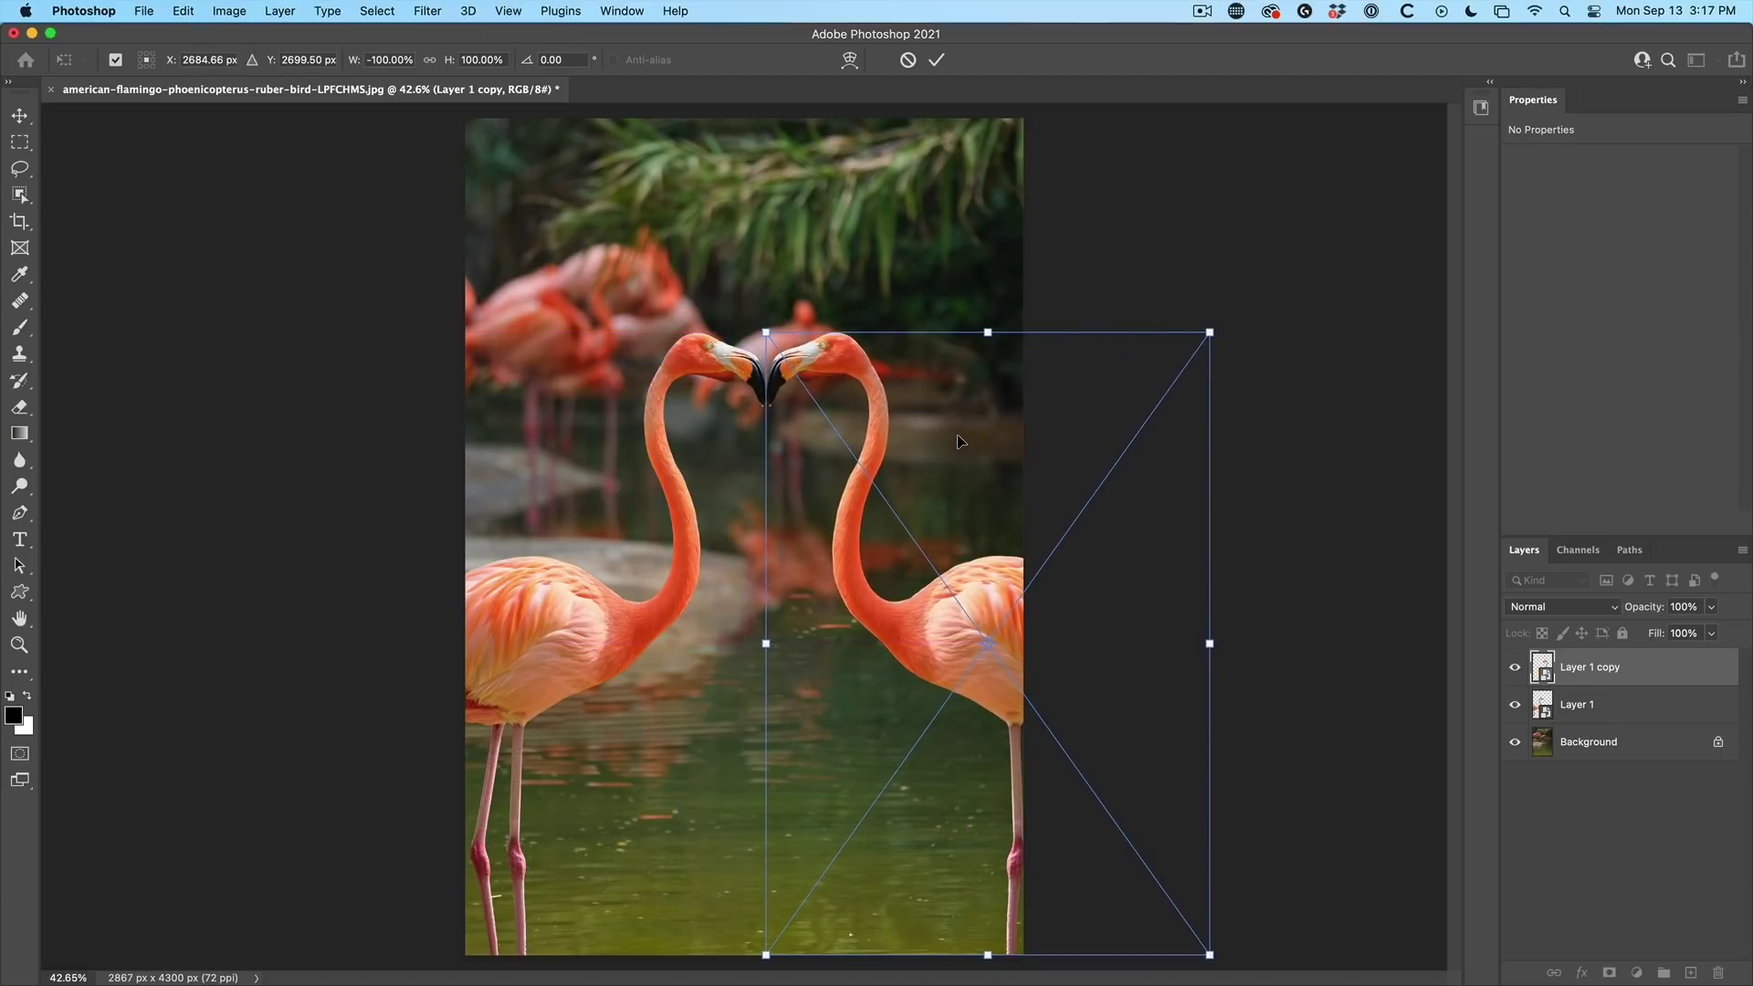
{"action": "key", "text": "Return"}
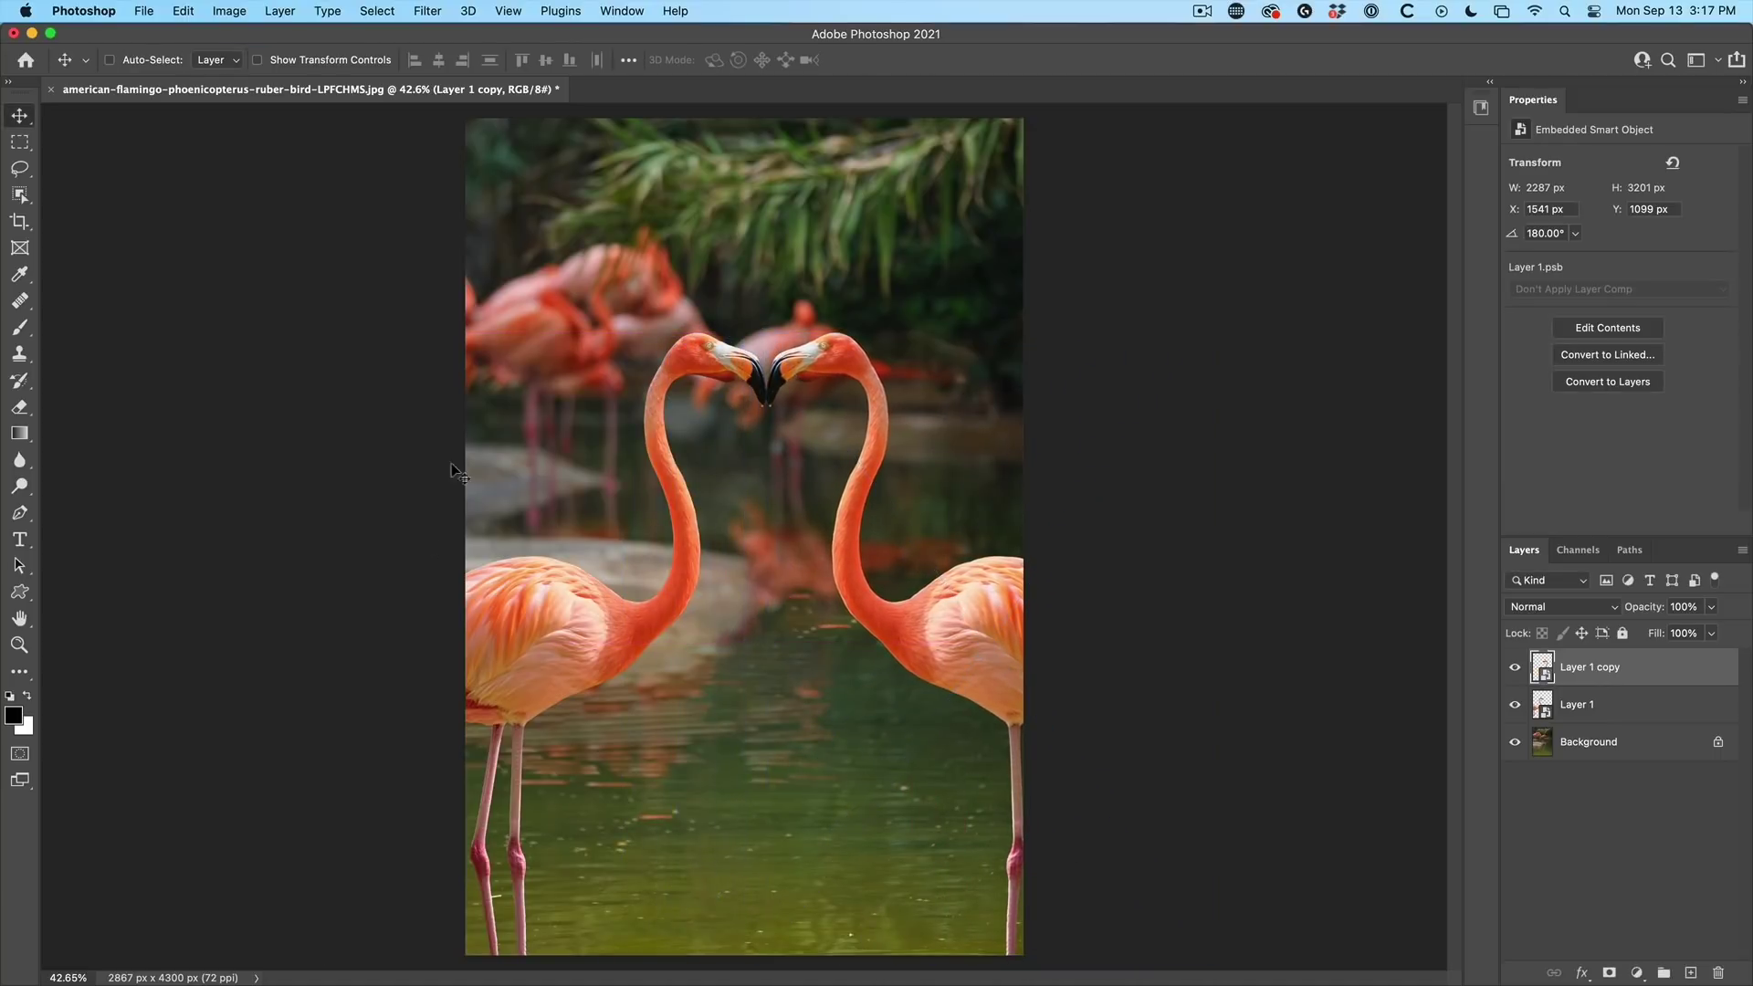
Nudge both flamingo layers slightly left and down together, then reselect Layer 1 alone.
{"action": "left_click", "coordinate": [1582, 711], "text": "shift"}
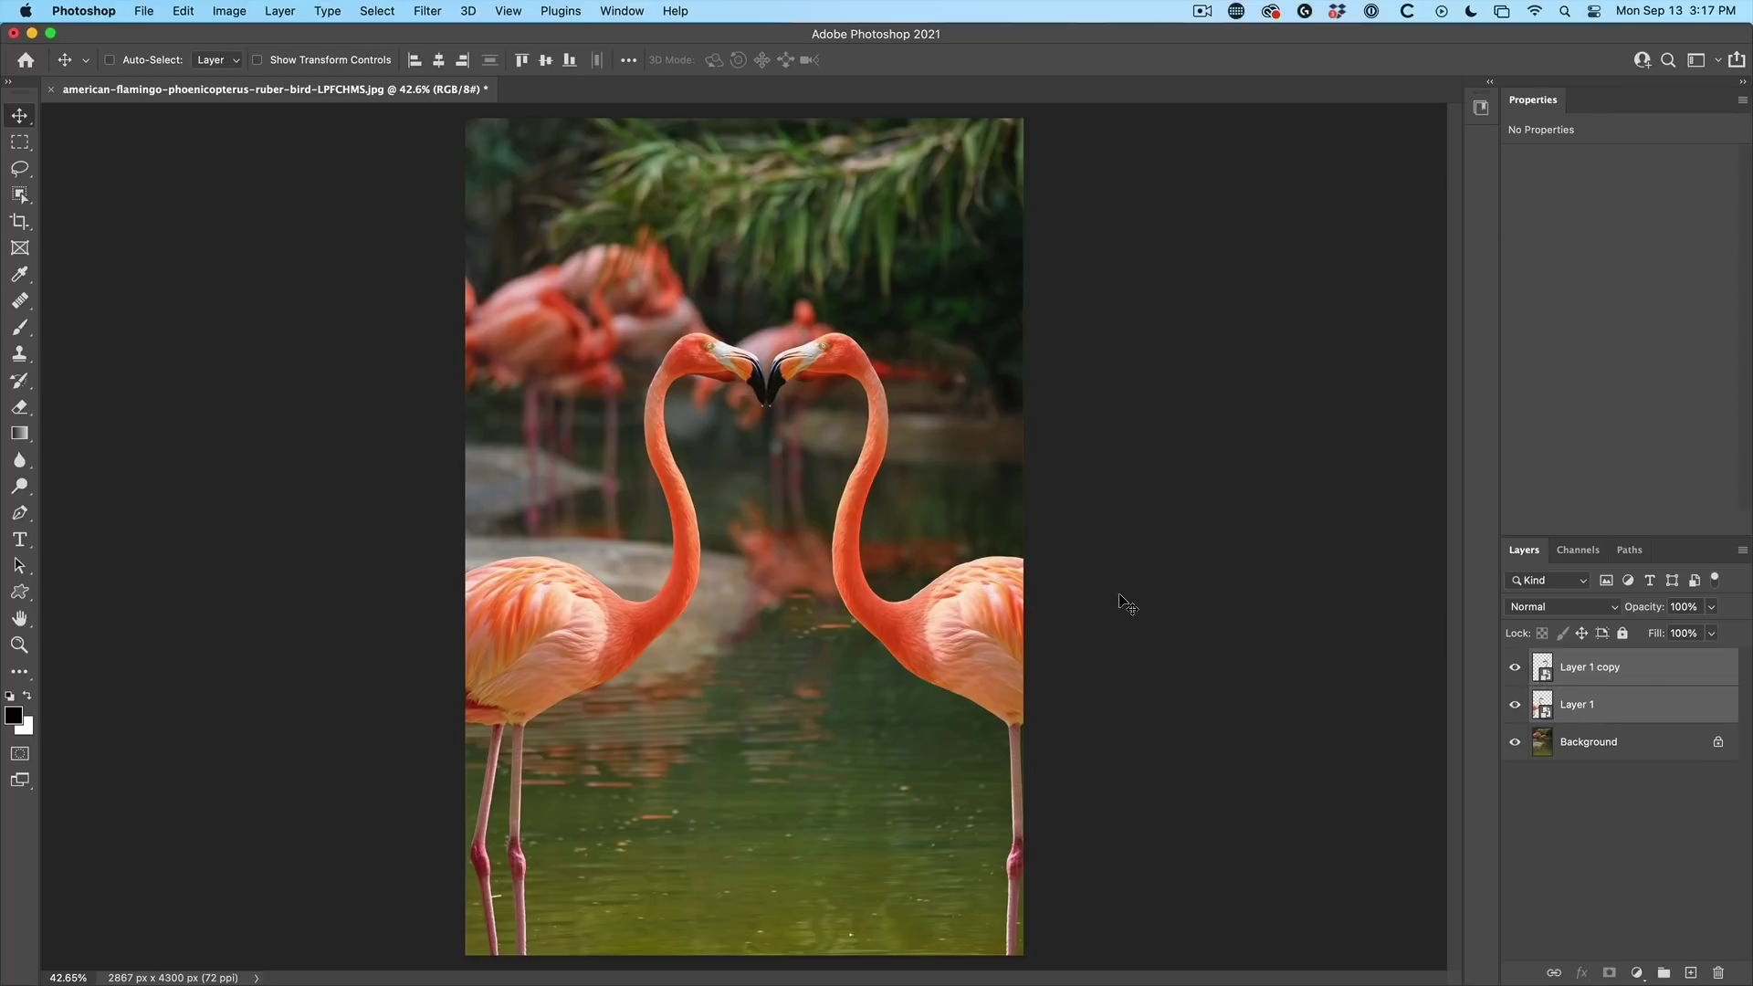
{"action": "left_click_drag", "start_coordinate": [1129, 604], "coordinate": [1107, 606]}
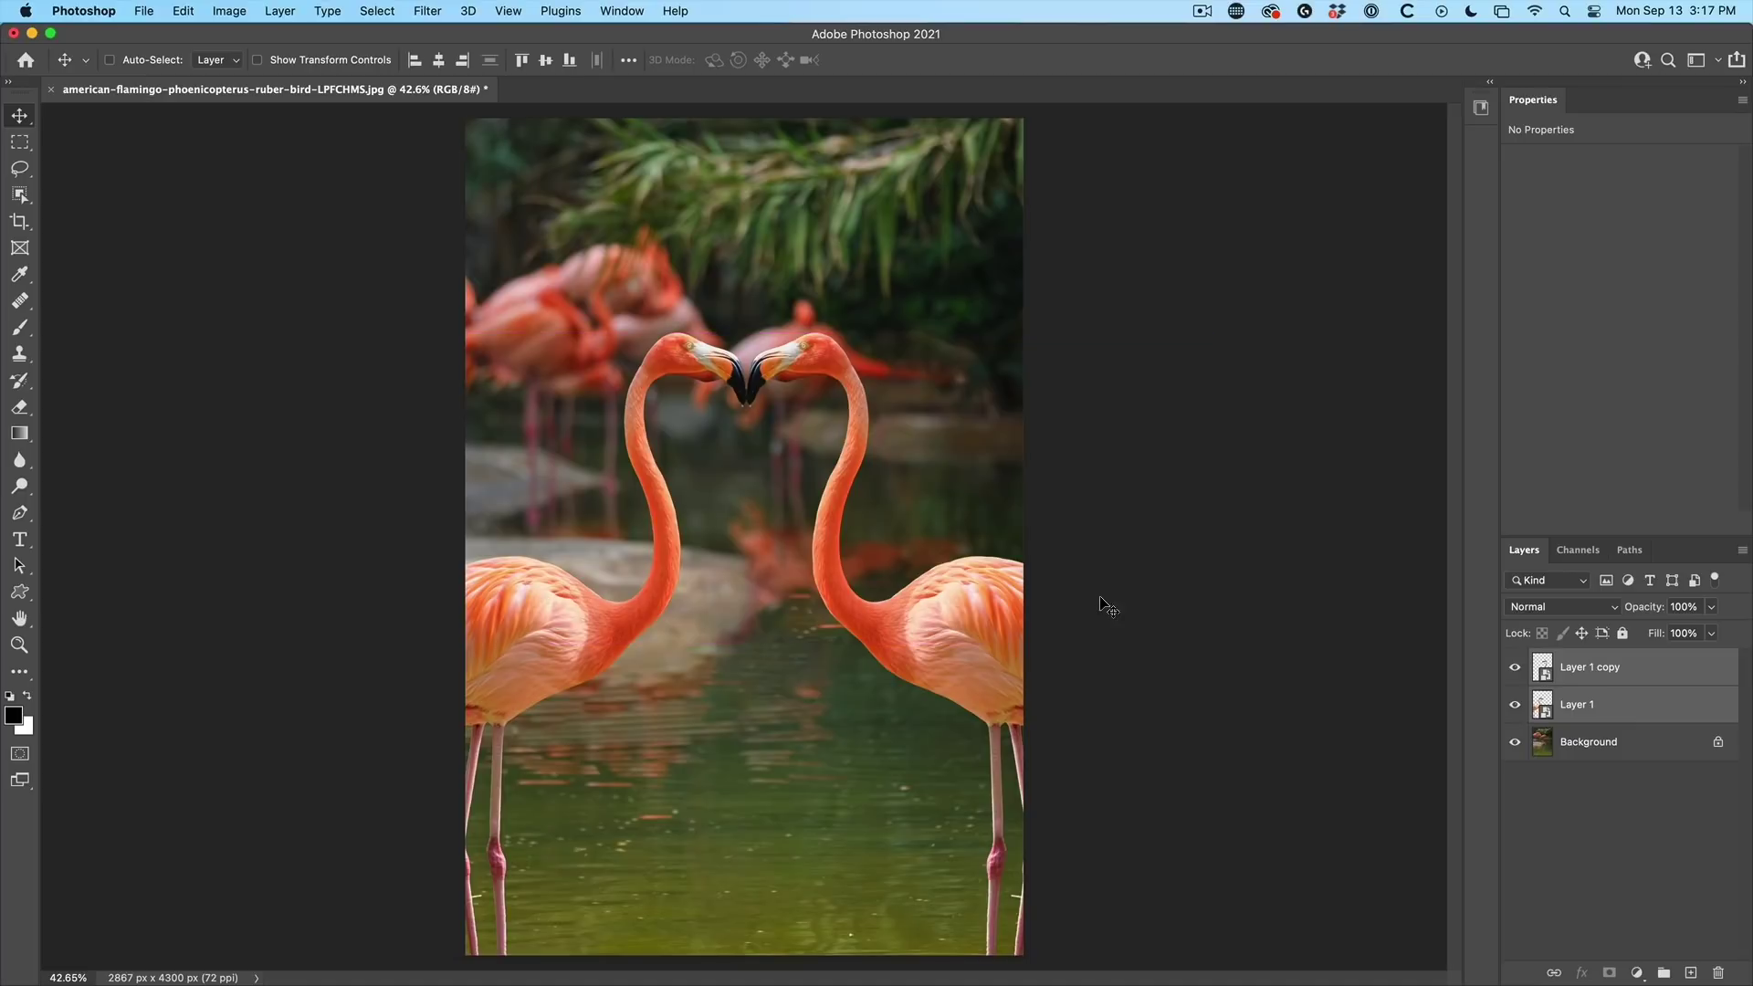
{"action": "left_click", "coordinate": [1583, 677]}
{"action": "left_click", "coordinate": [1596, 706]}
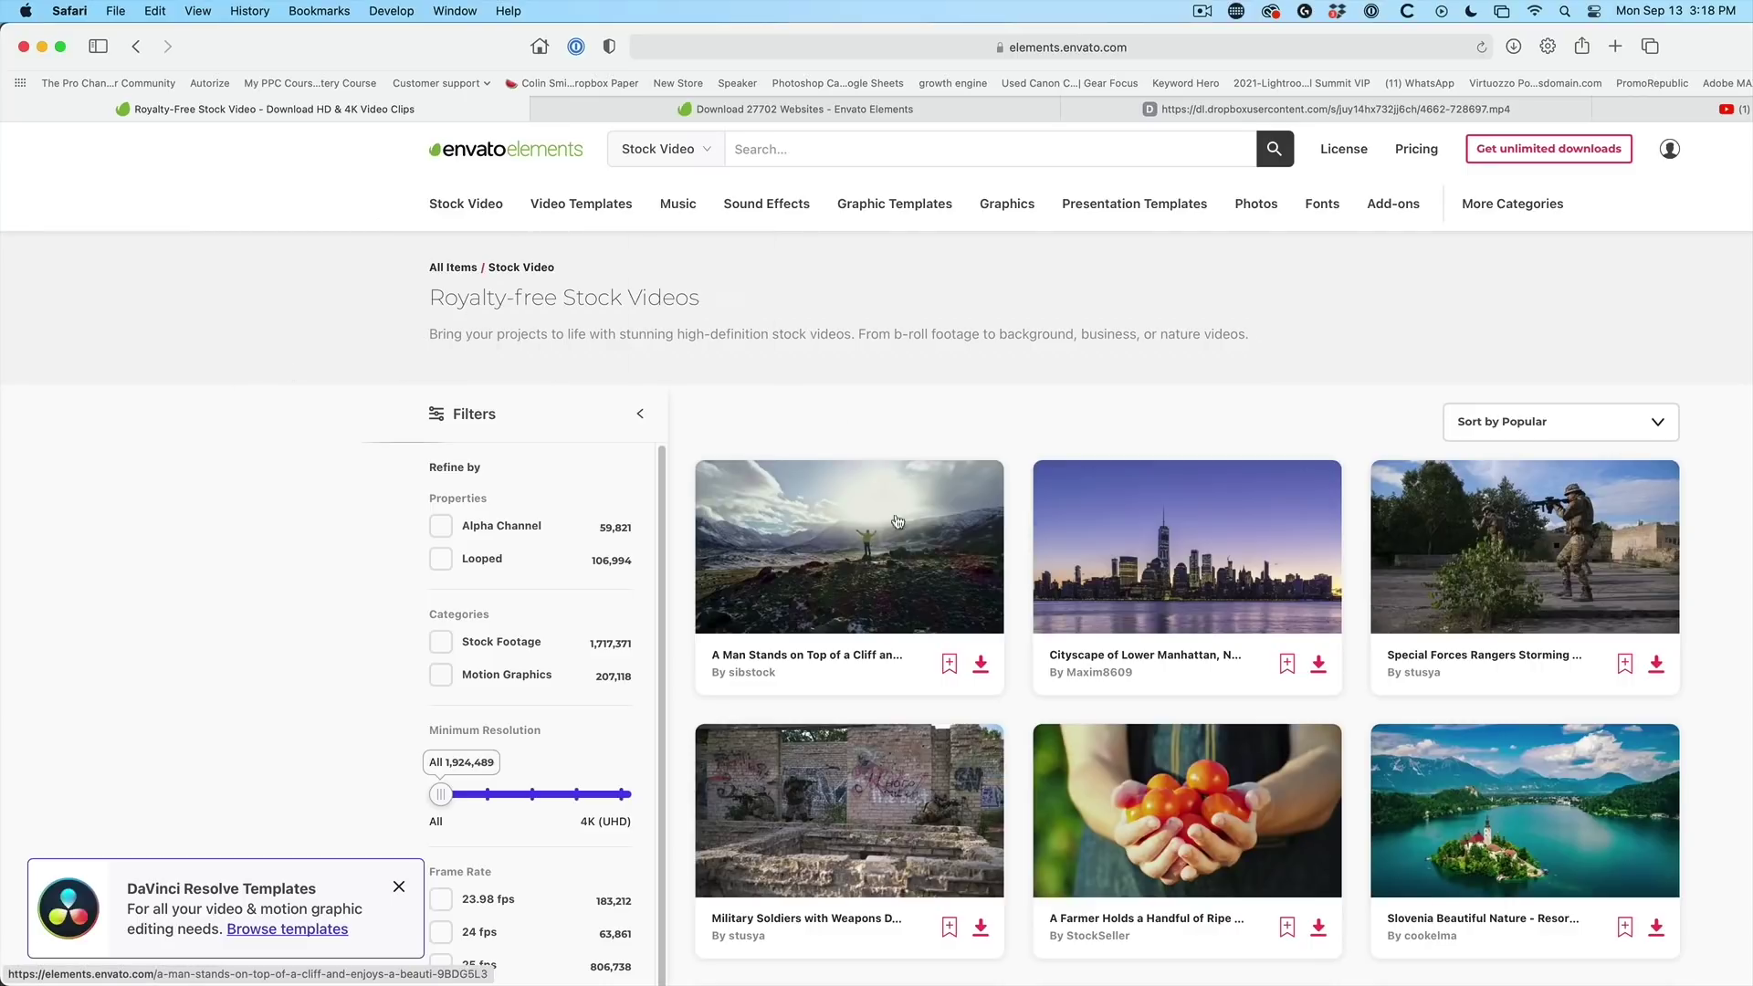
{"action": "mouse_move", "coordinate": [484, 212]}
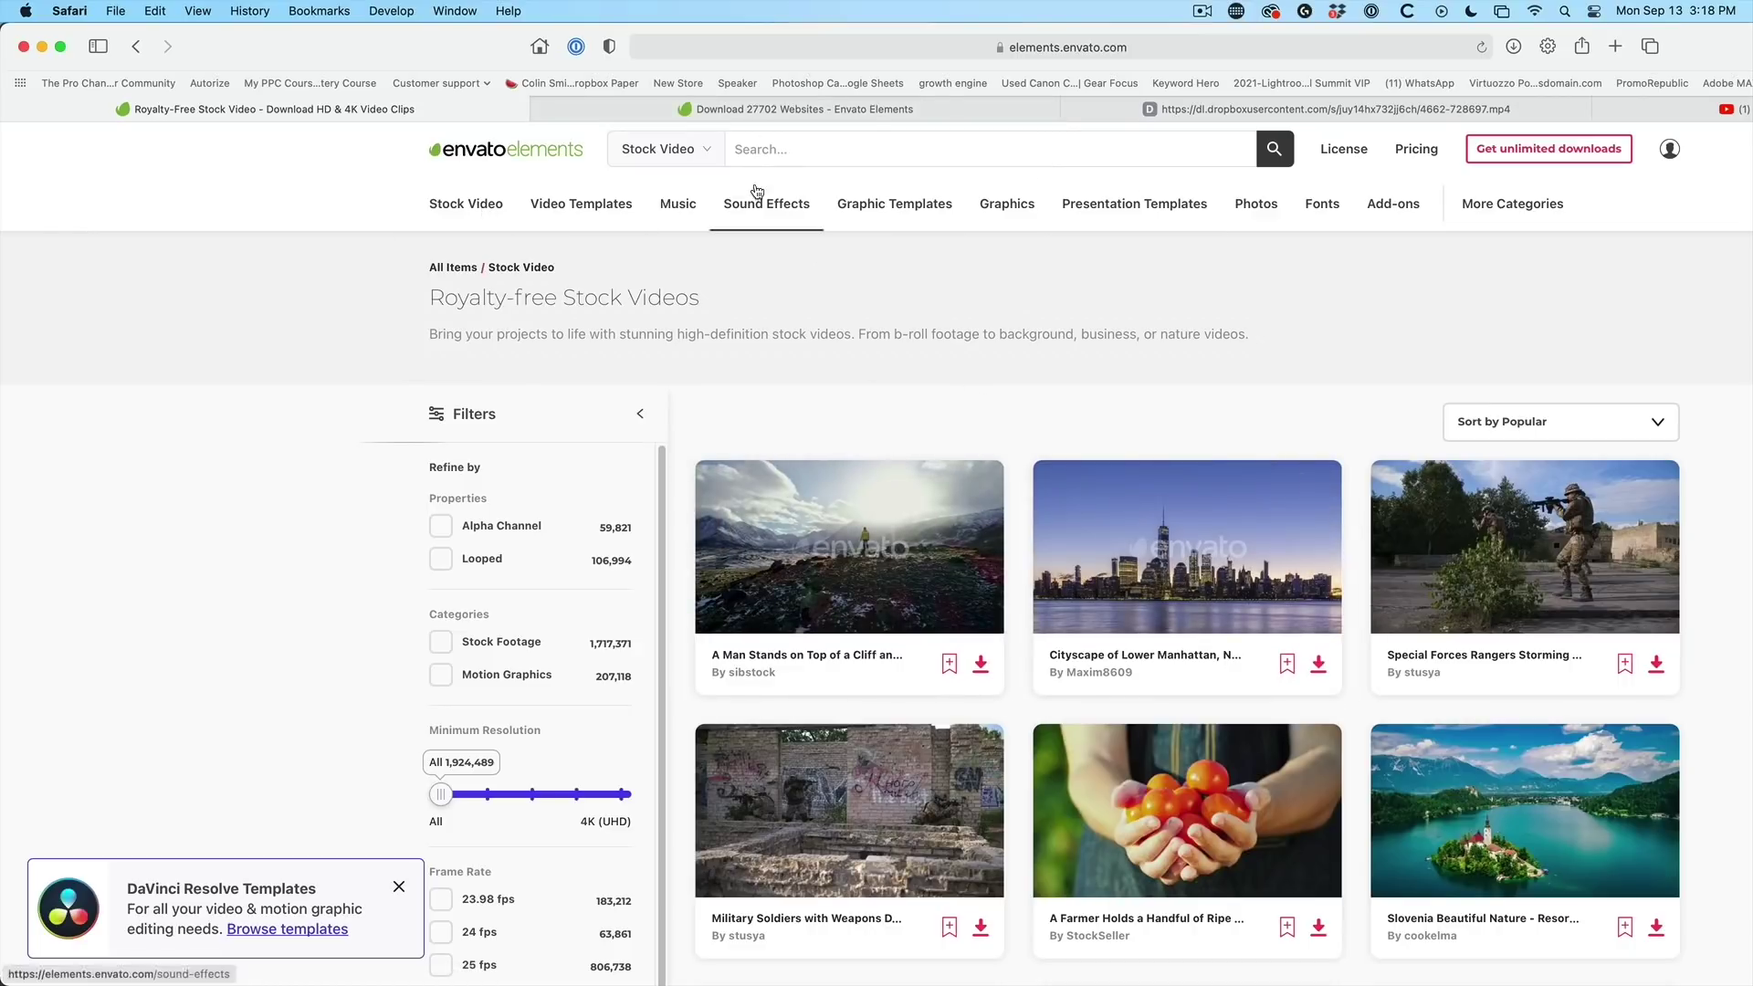
{"action": "mouse_move", "coordinate": [747, 233]}
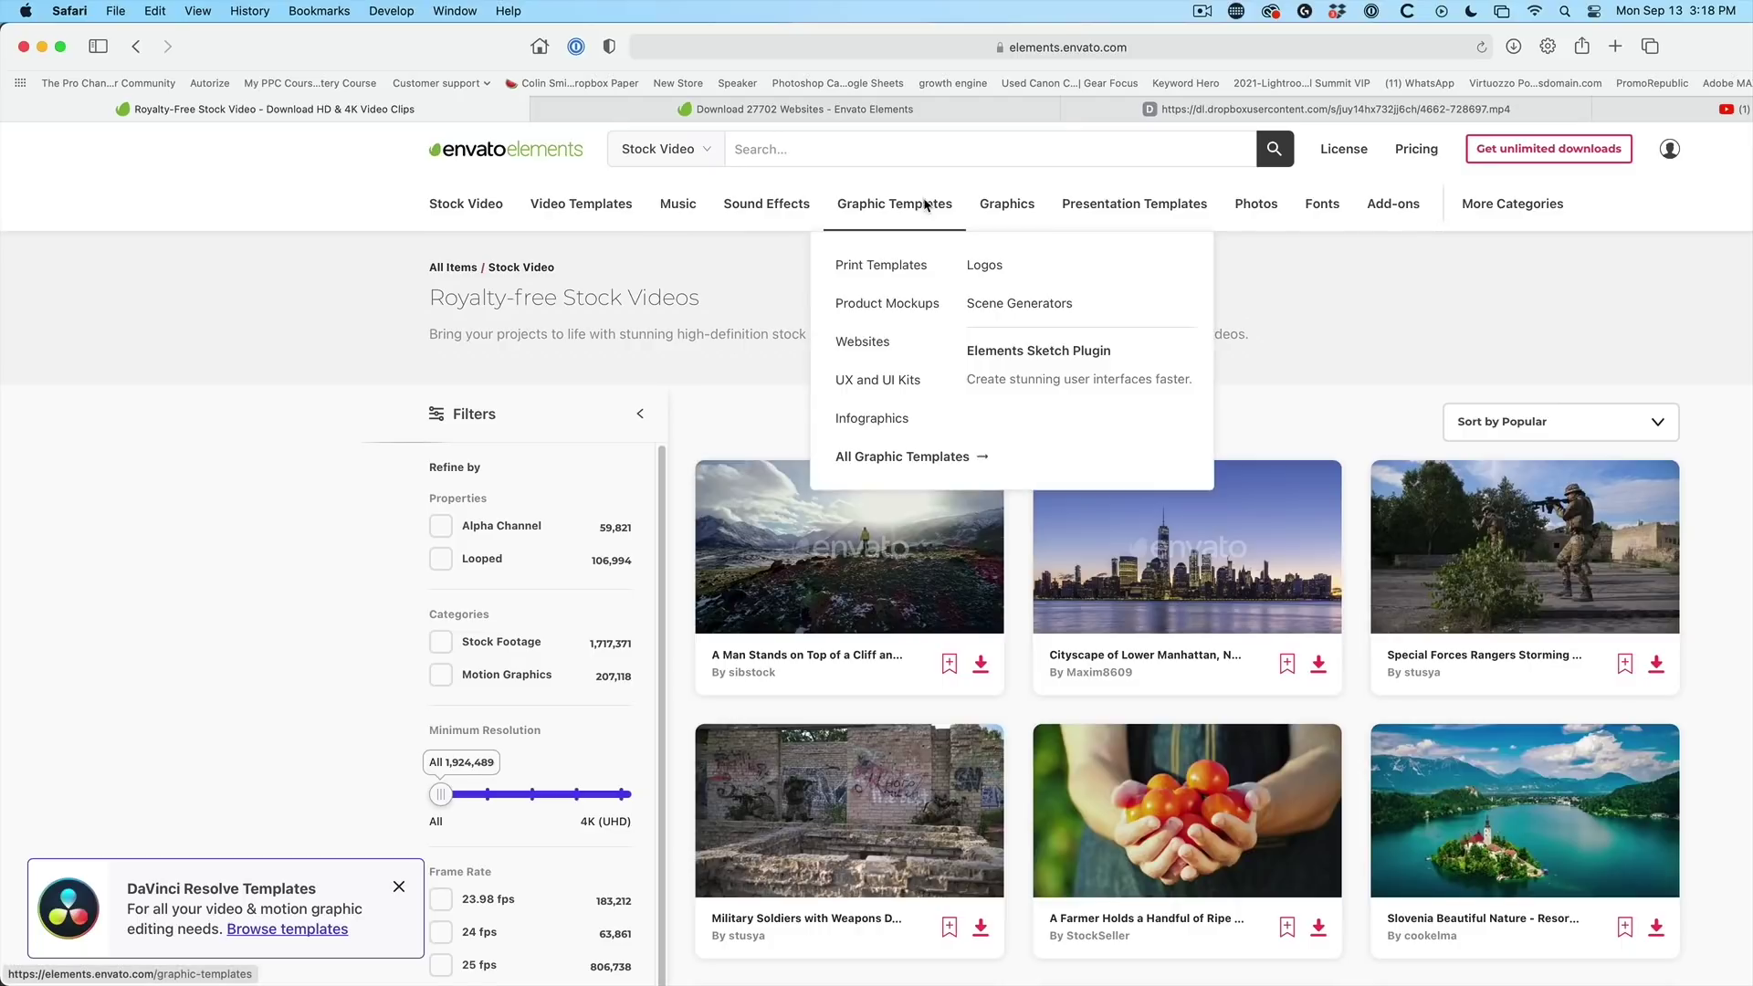
{"action": "left_click", "coordinate": [1014, 199]}
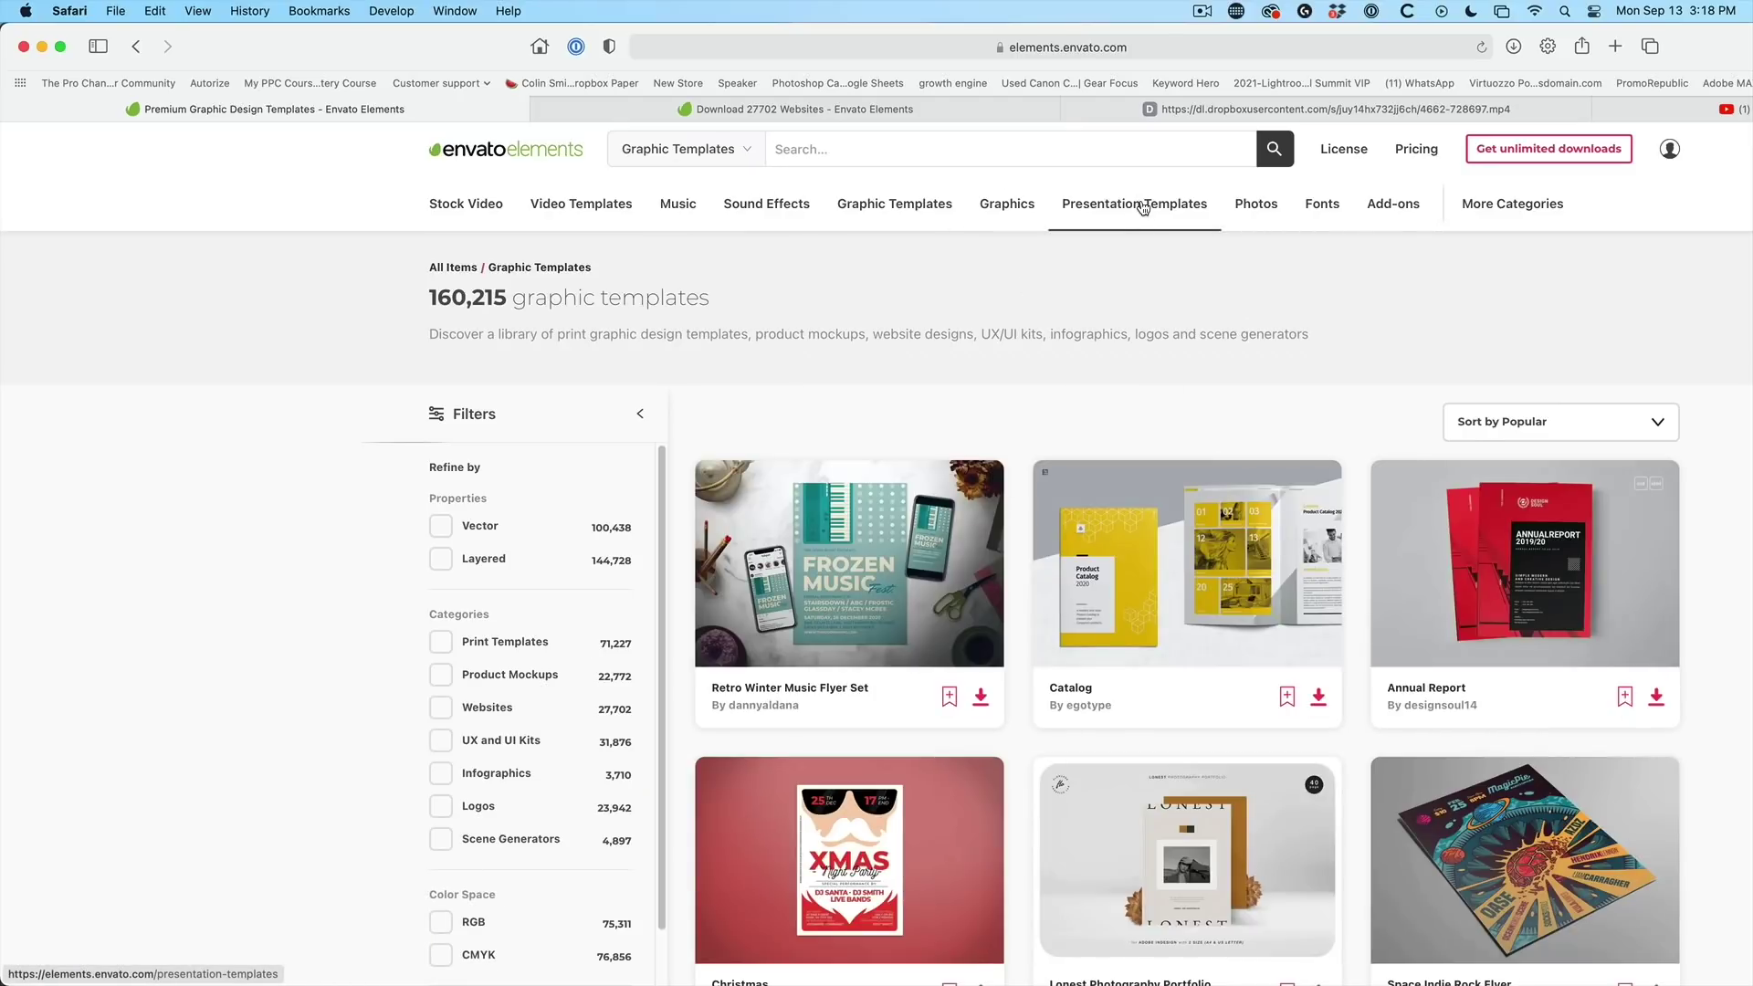
{"action": "left_click", "coordinate": [1144, 208]}
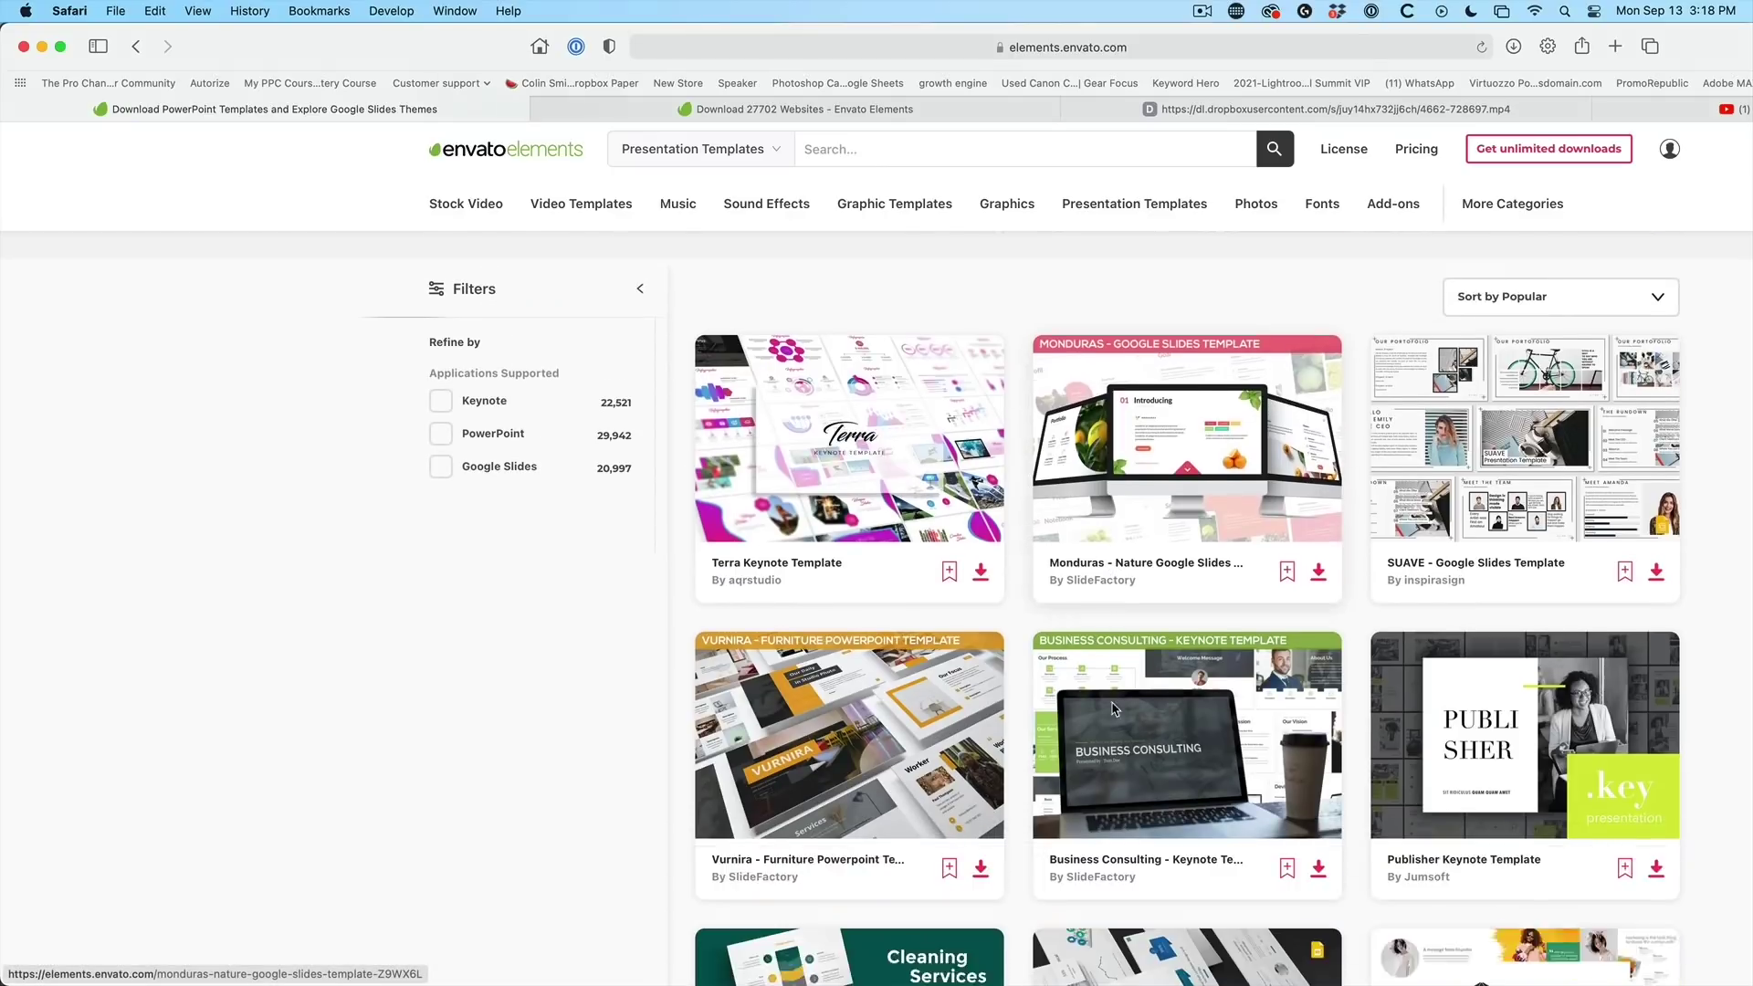
{"action": "scroll", "coordinate": [1112, 709], "scroll_direction": "down", "scroll_amount": 4}
{"action": "scroll", "coordinate": [1029, 663], "scroll_direction": "up", "scroll_amount": 6}
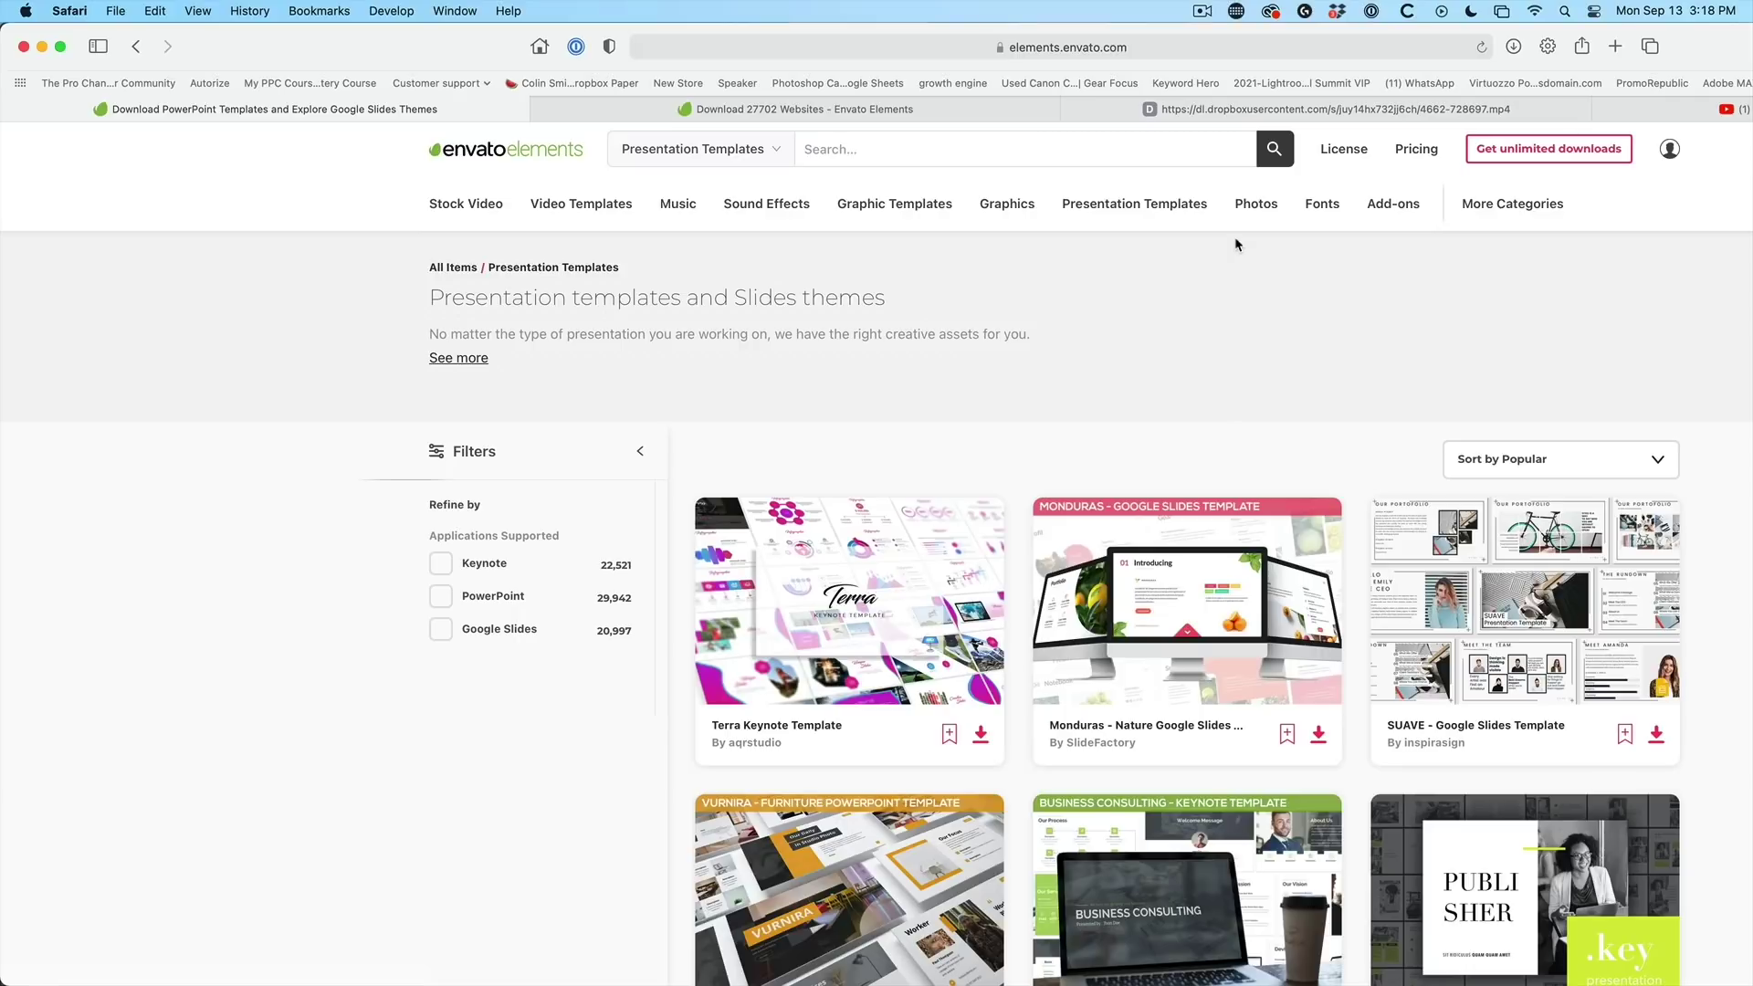
{"action": "mouse_move", "coordinate": [1304, 215]}
{"action": "mouse_move", "coordinate": [1388, 210]}
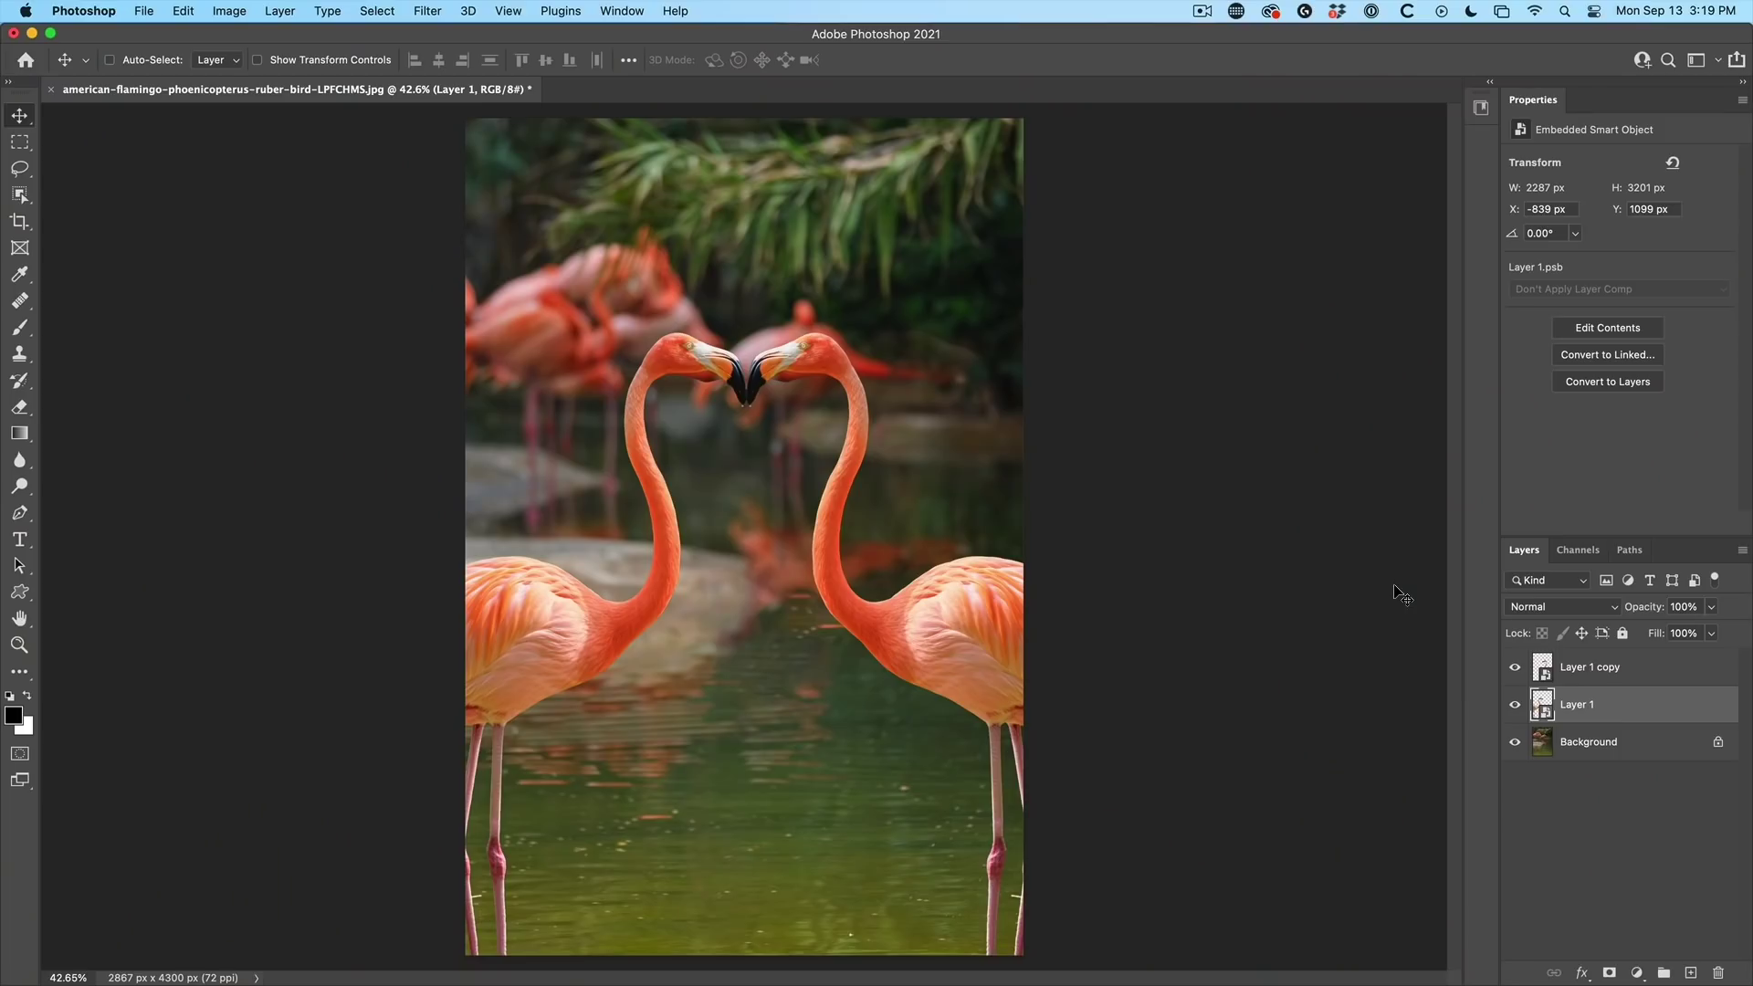
Open Layer 1 copy's smart object as Layer 11.psb and tile both documents vertically.
{"action": "left_click", "coordinate": [1608, 669]}
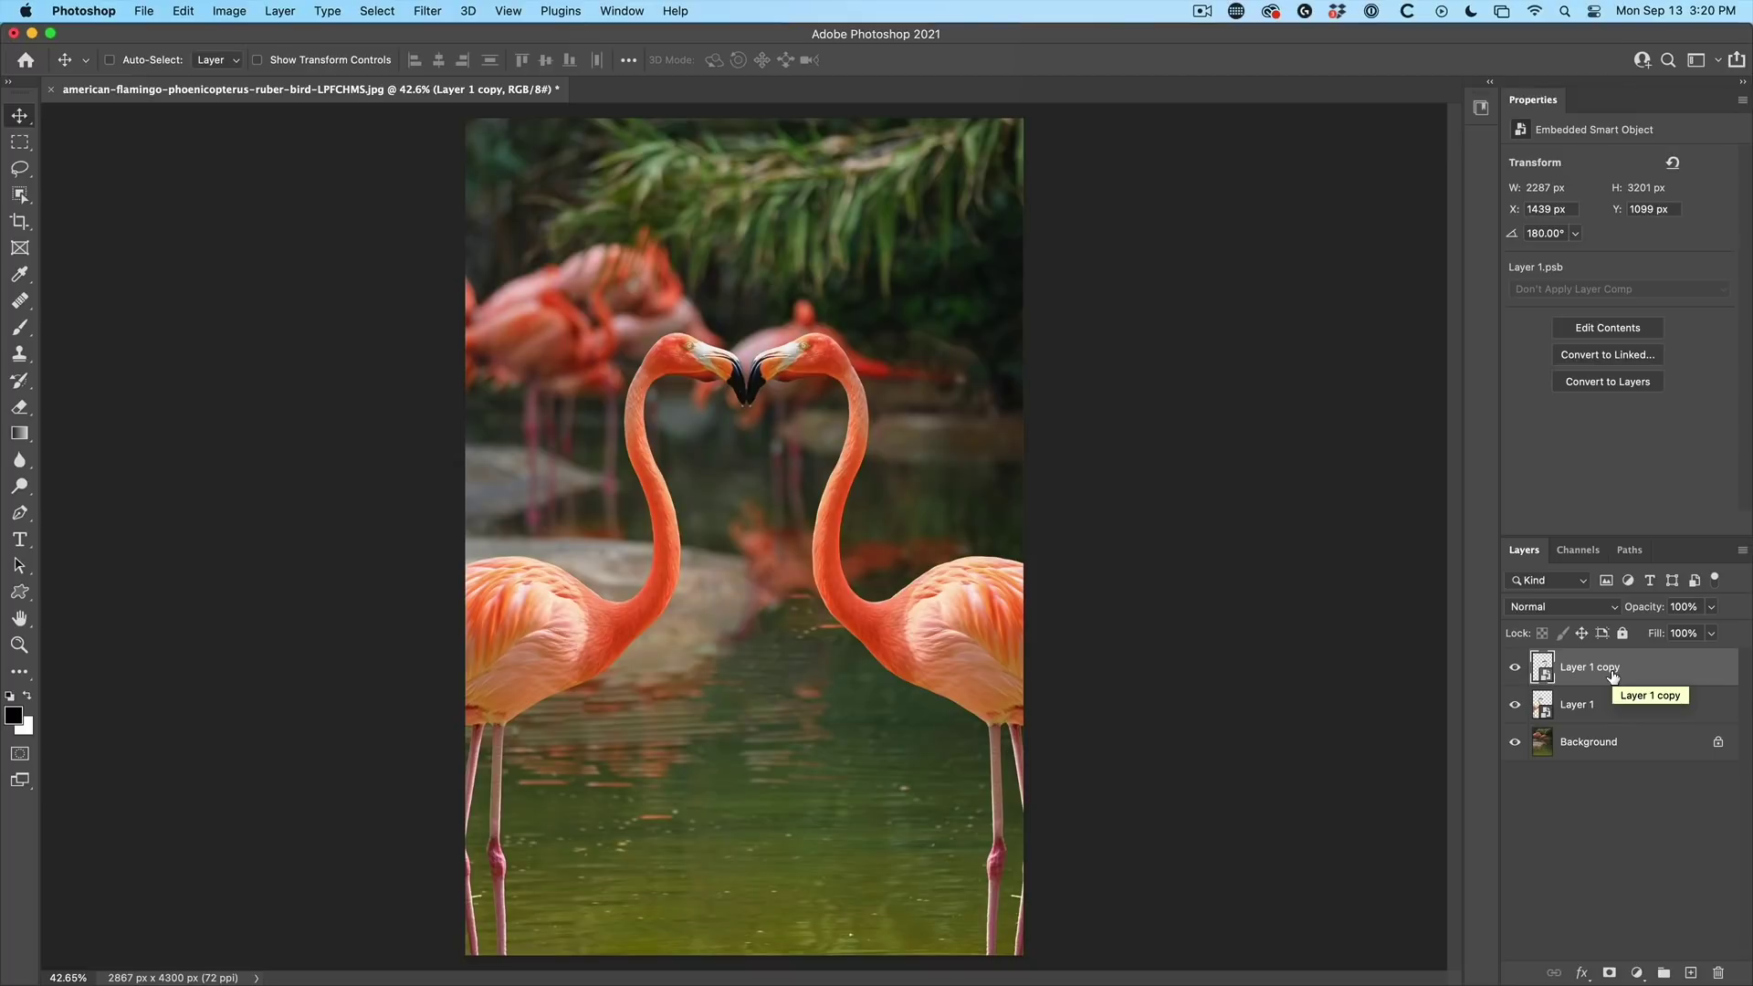
{"action": "double_click", "coordinate": [1542, 669]}
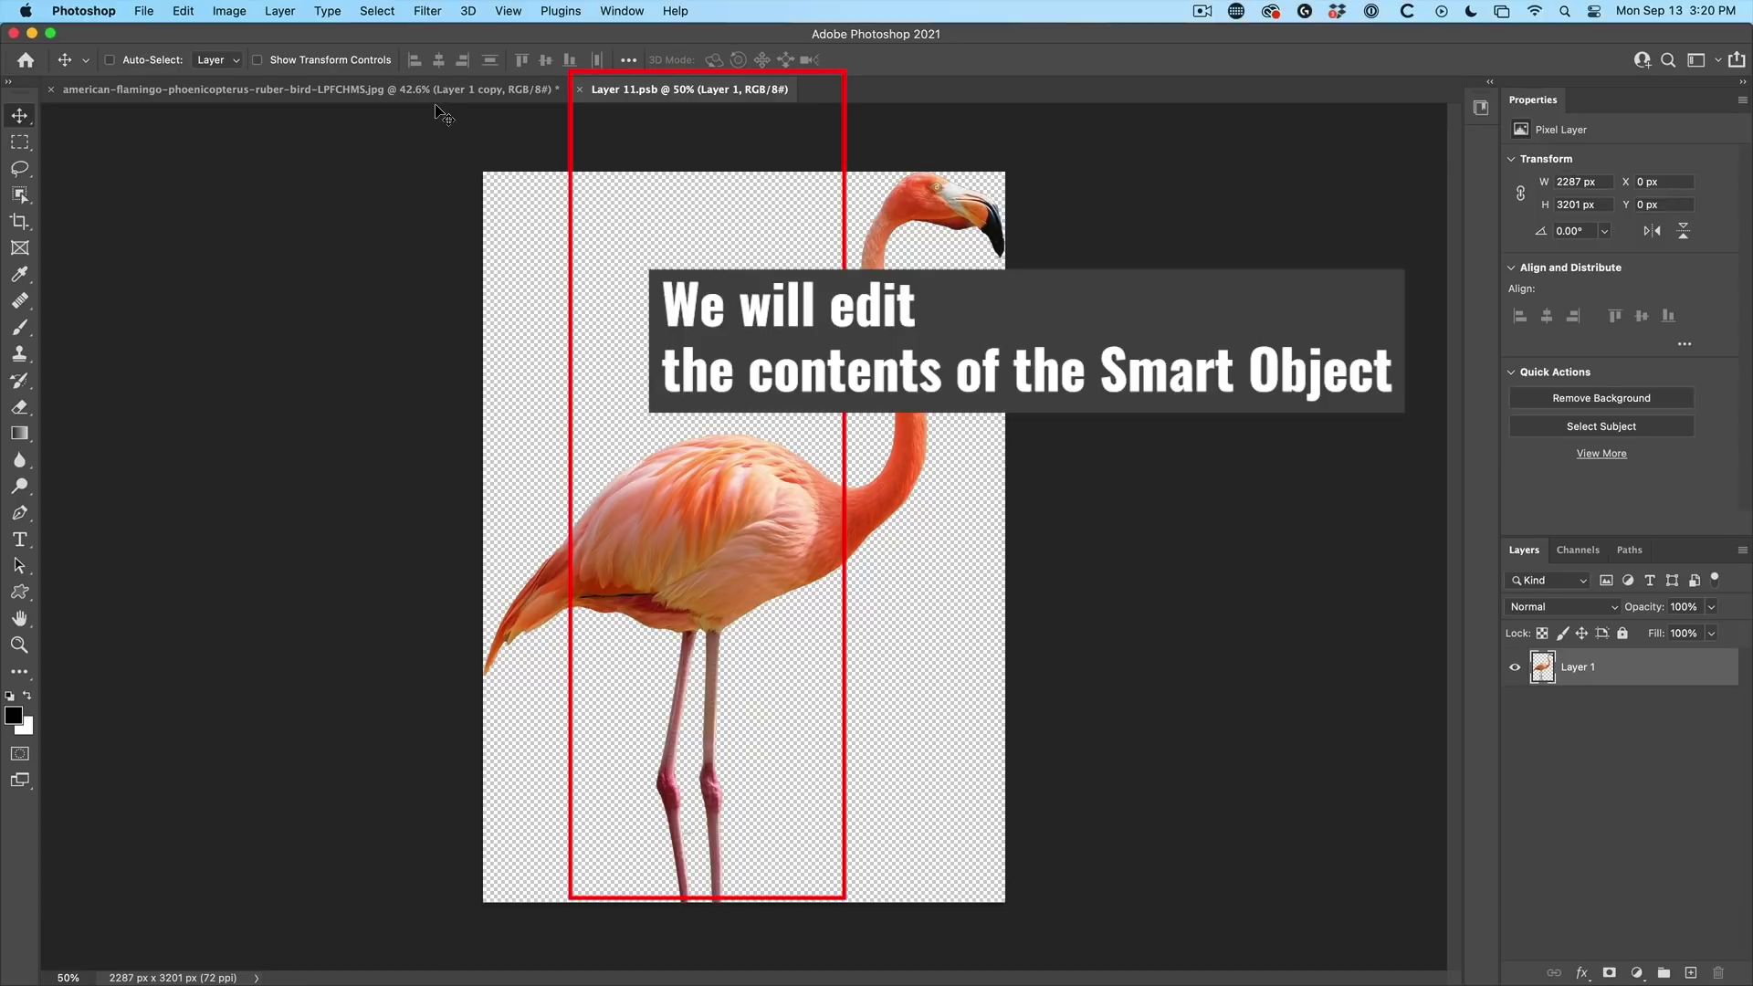
{"action": "left_click", "coordinate": [623, 10]}
{"action": "mouse_move", "coordinate": [624, 32]}
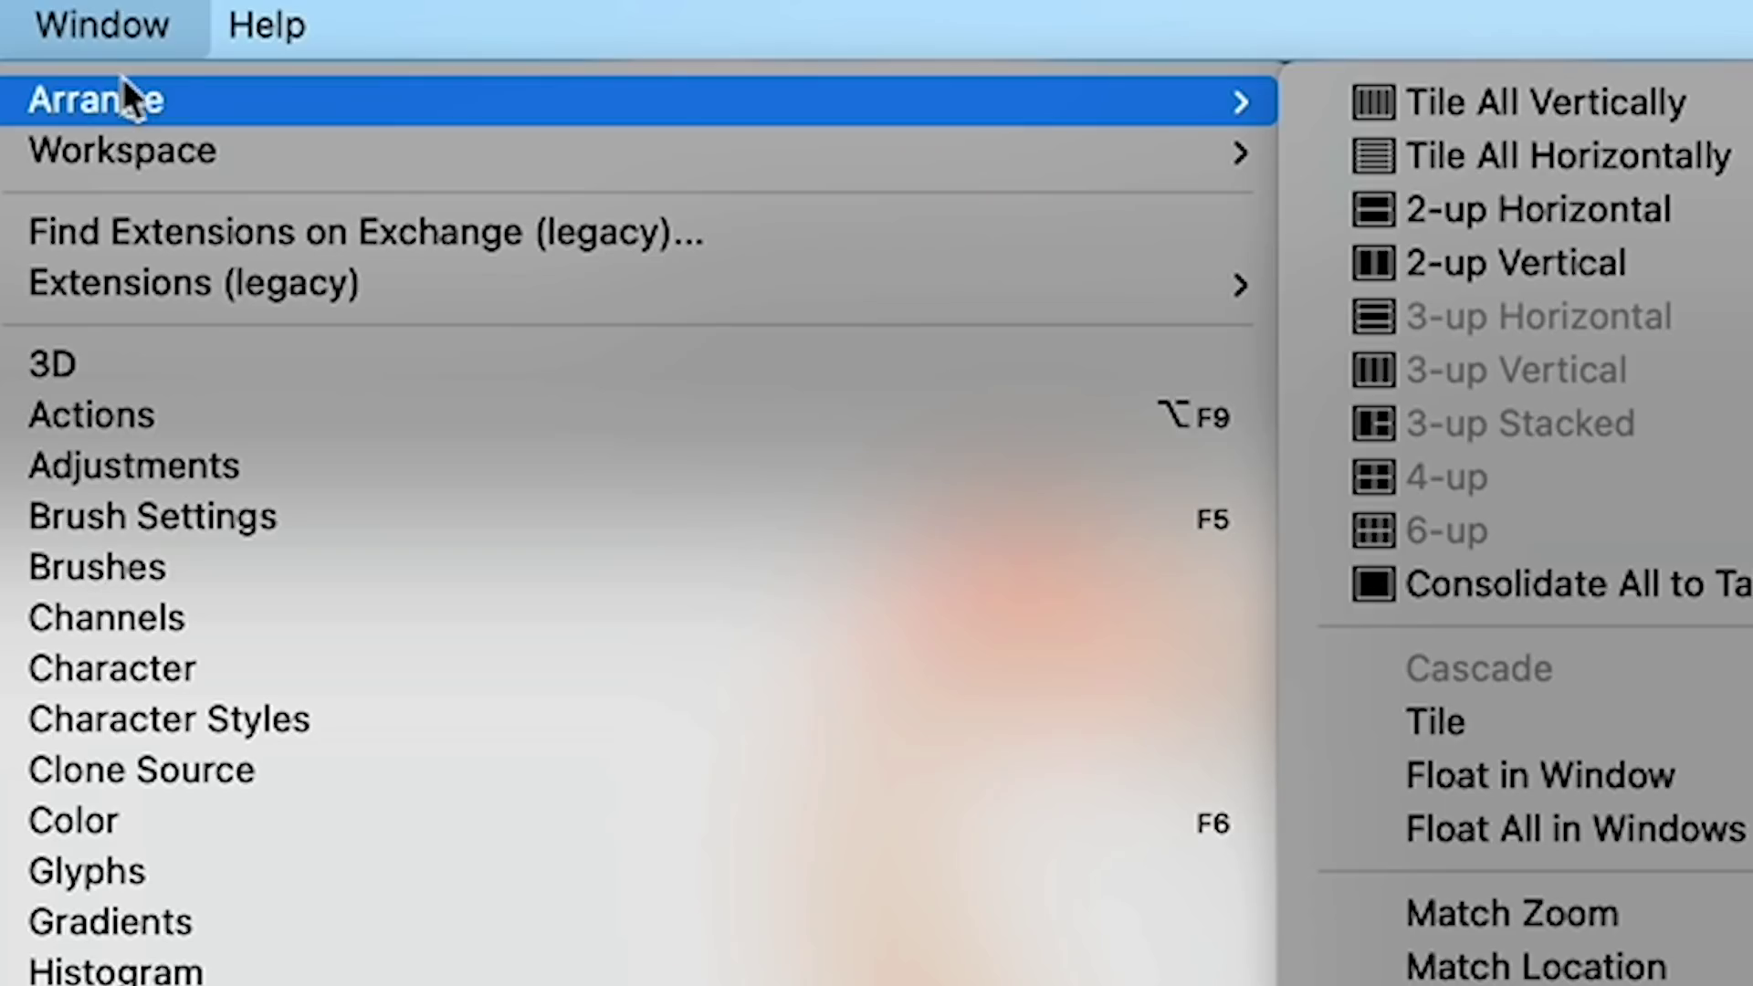
{"action": "left_click", "coordinate": [1380, 99]}
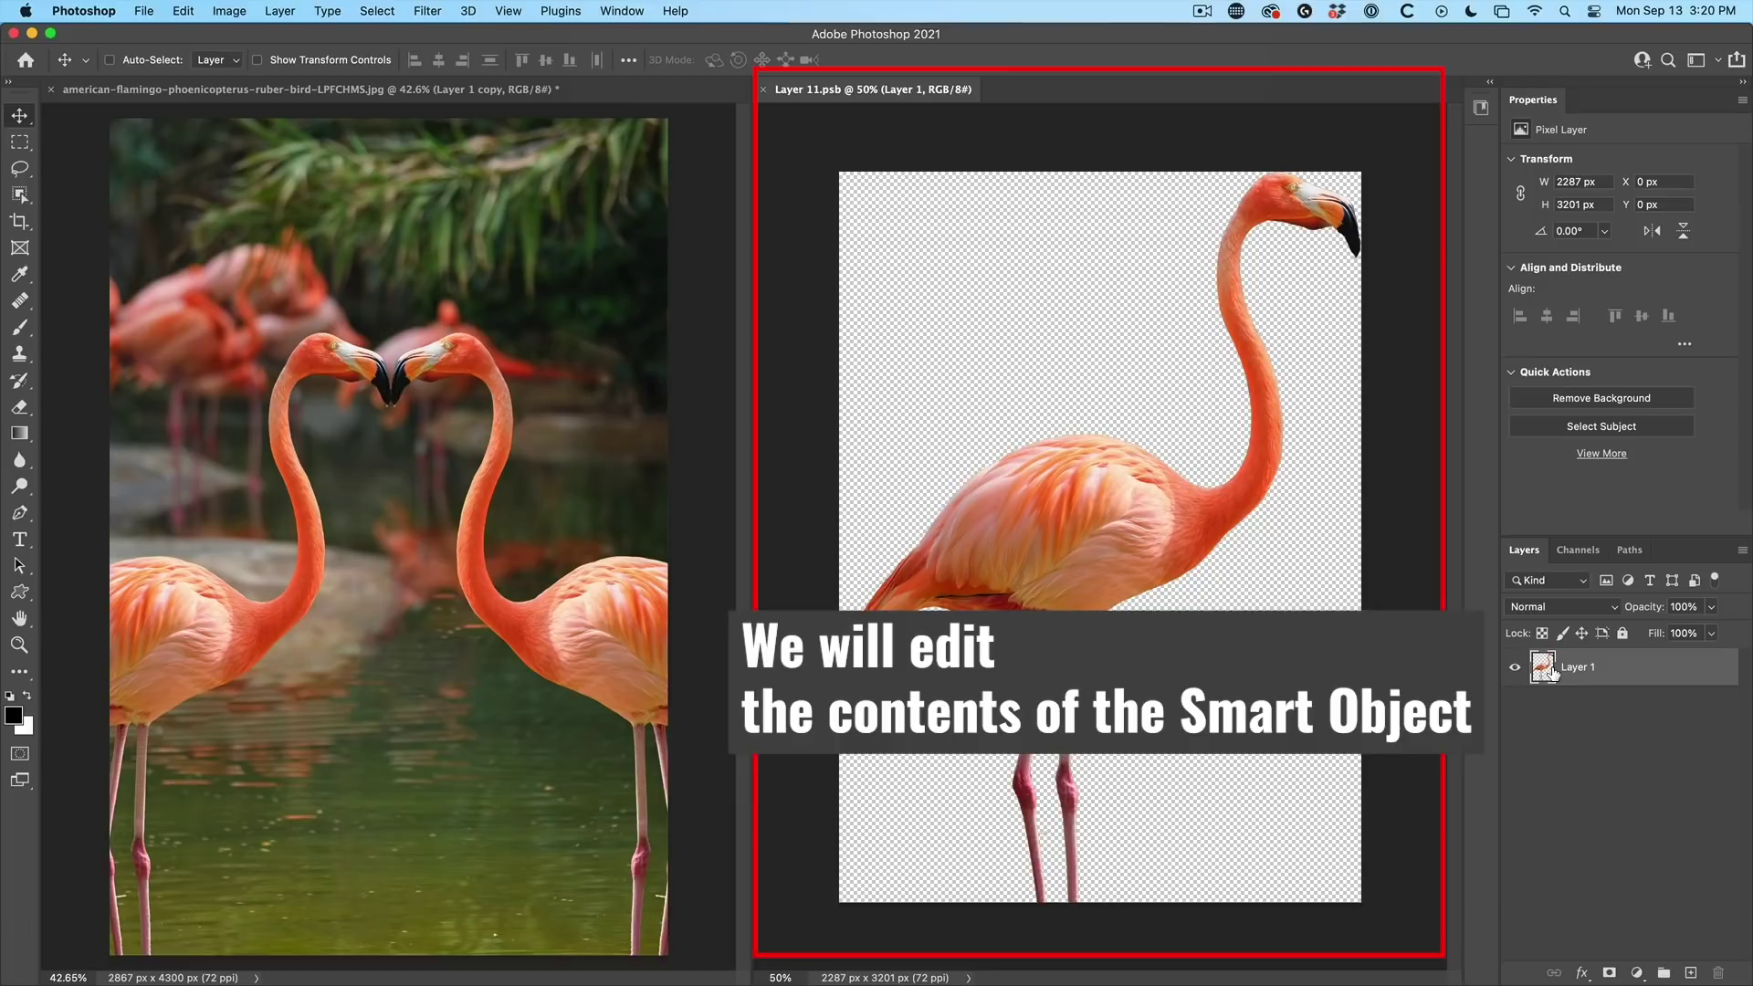
{"action": "left_click", "coordinate": [179, 11]}
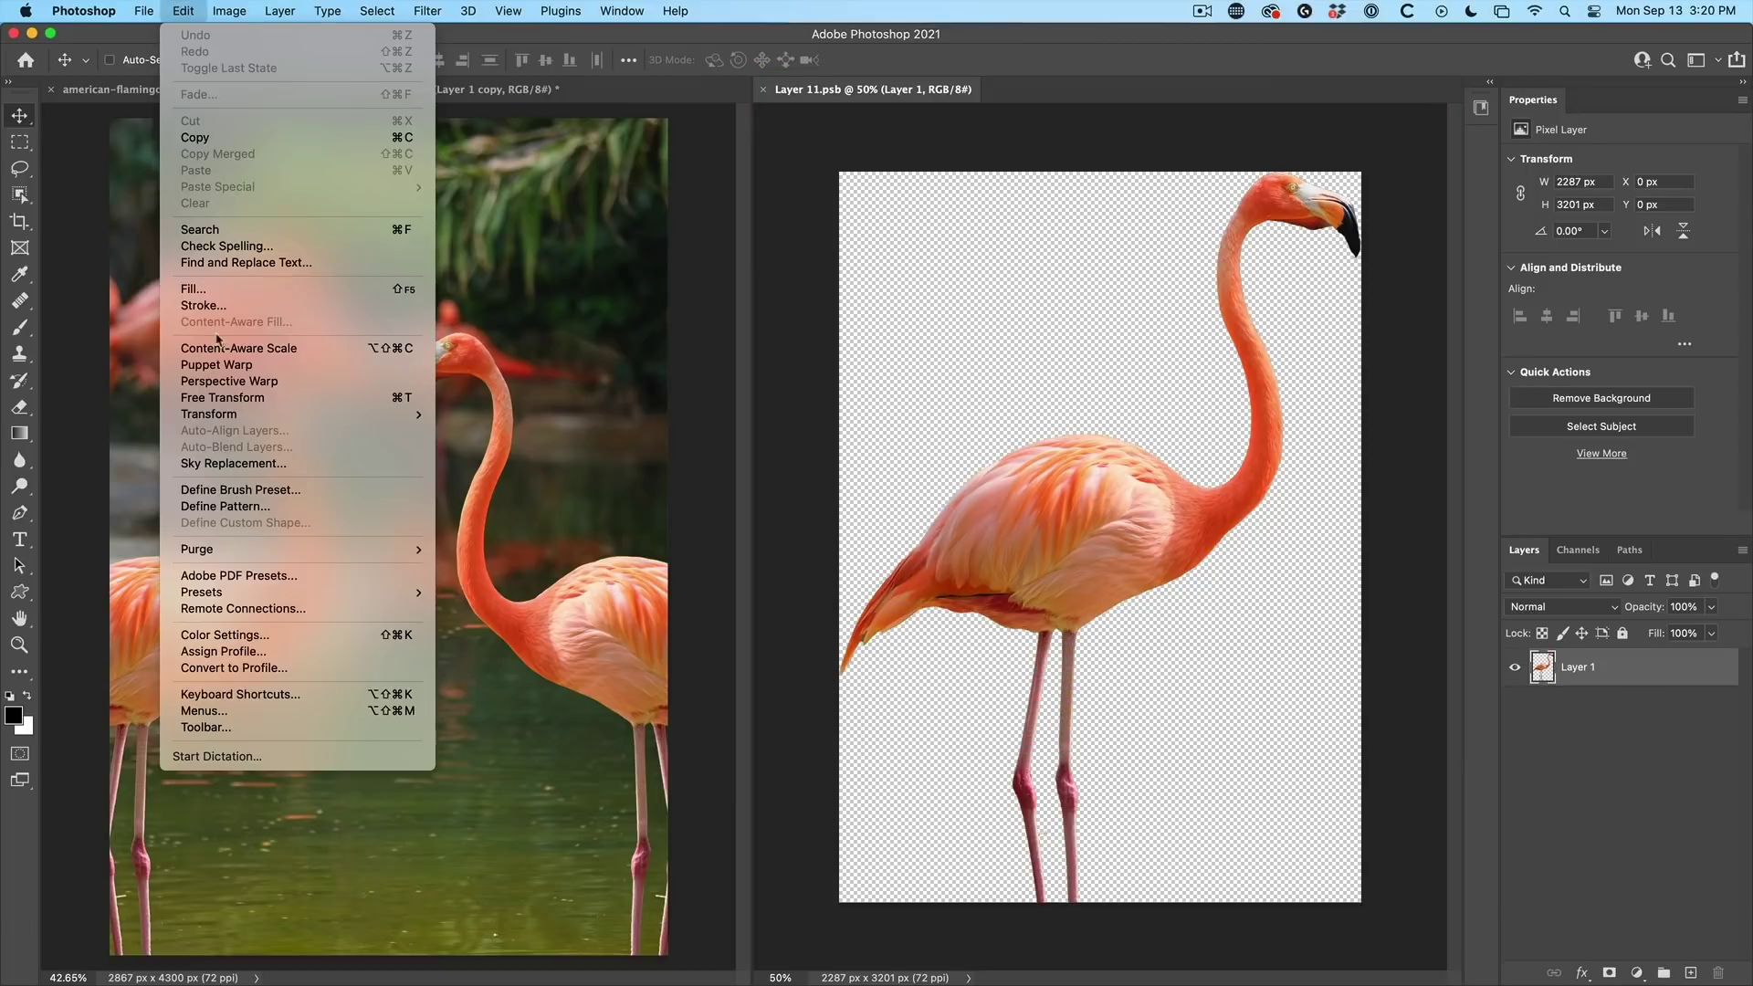
Start Puppet Warp, pin the neck base and tail tip, and bend the neck.
{"action": "left_click", "coordinate": [217, 366]}
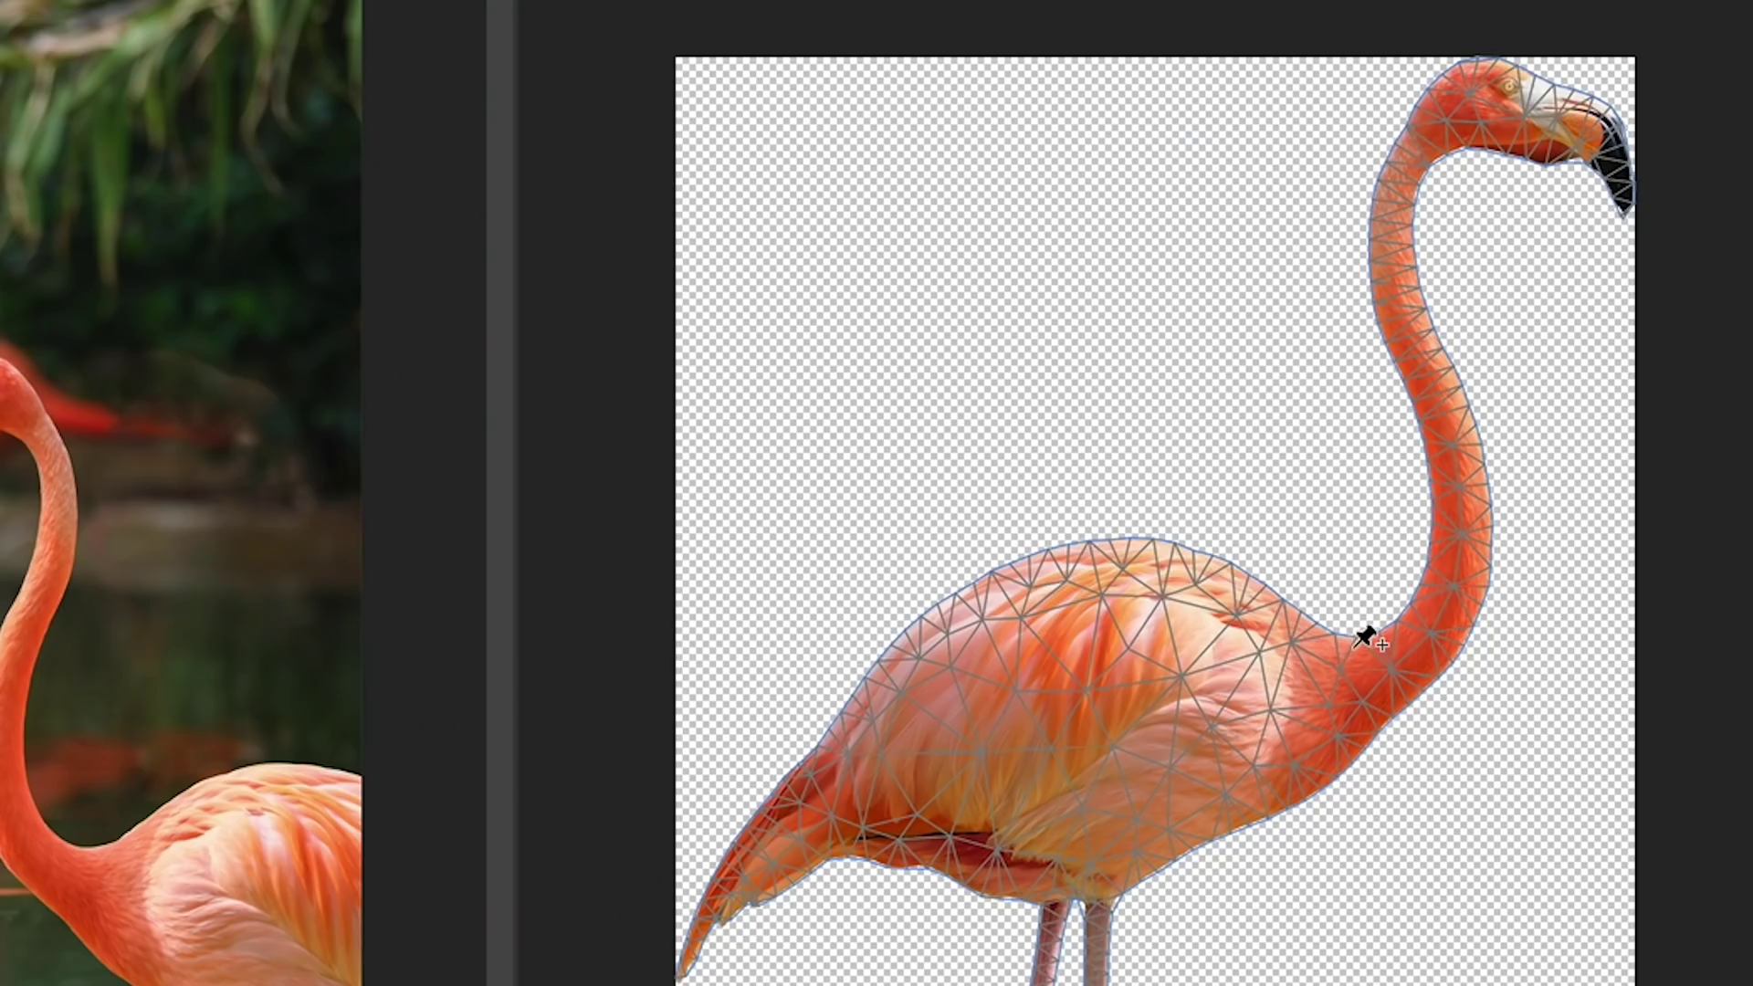
{"action": "left_click", "coordinate": [1389, 717]}
{"action": "left_click", "coordinate": [734, 892]}
{"action": "mouse_move", "coordinate": [1461, 533]}
{"action": "left_mouse_down"}
{"action": "mouse_move", "coordinate": [1521, 546]}
{"action": "mouse_move", "coordinate": [1422, 553]}
{"action": "mouse_move", "coordinate": [1499, 557]}
{"action": "mouse_move", "coordinate": [1426, 552]}
{"action": "mouse_move", "coordinate": [1442, 555]}
{"action": "left_mouse_up"}
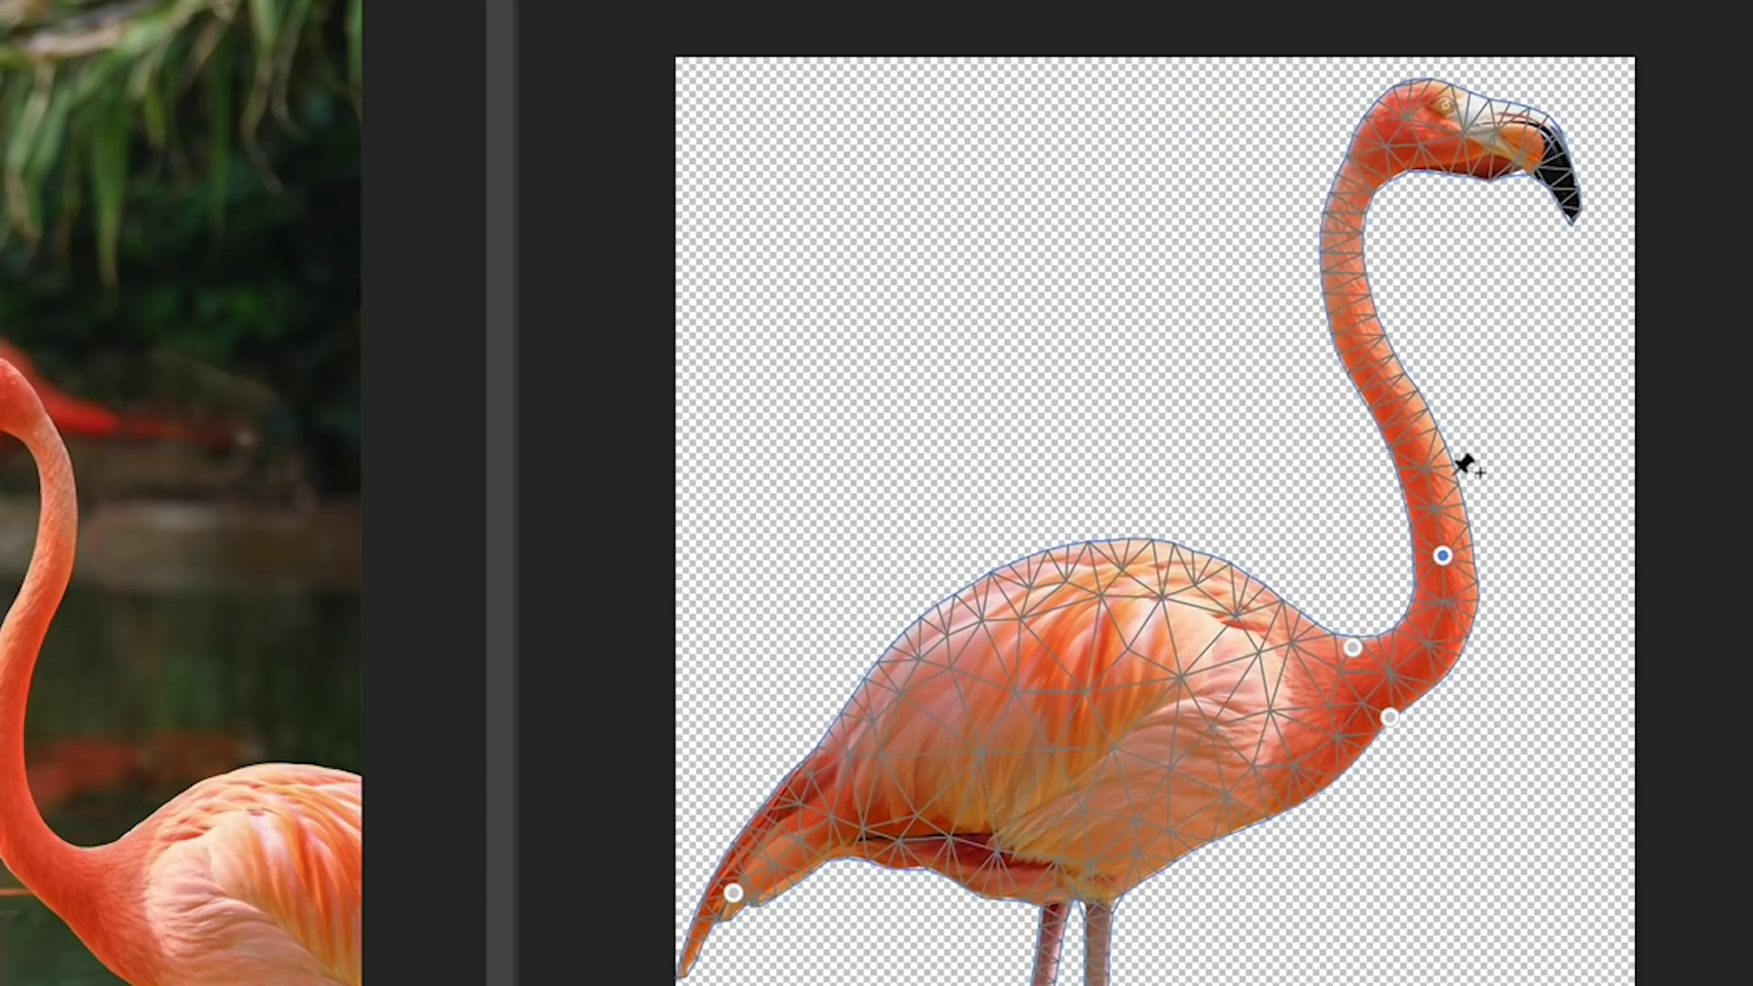
Pin the head and beak, curve the neck outward and curl the beak down, then save.
{"action": "left_click", "coordinate": [1402, 111]}
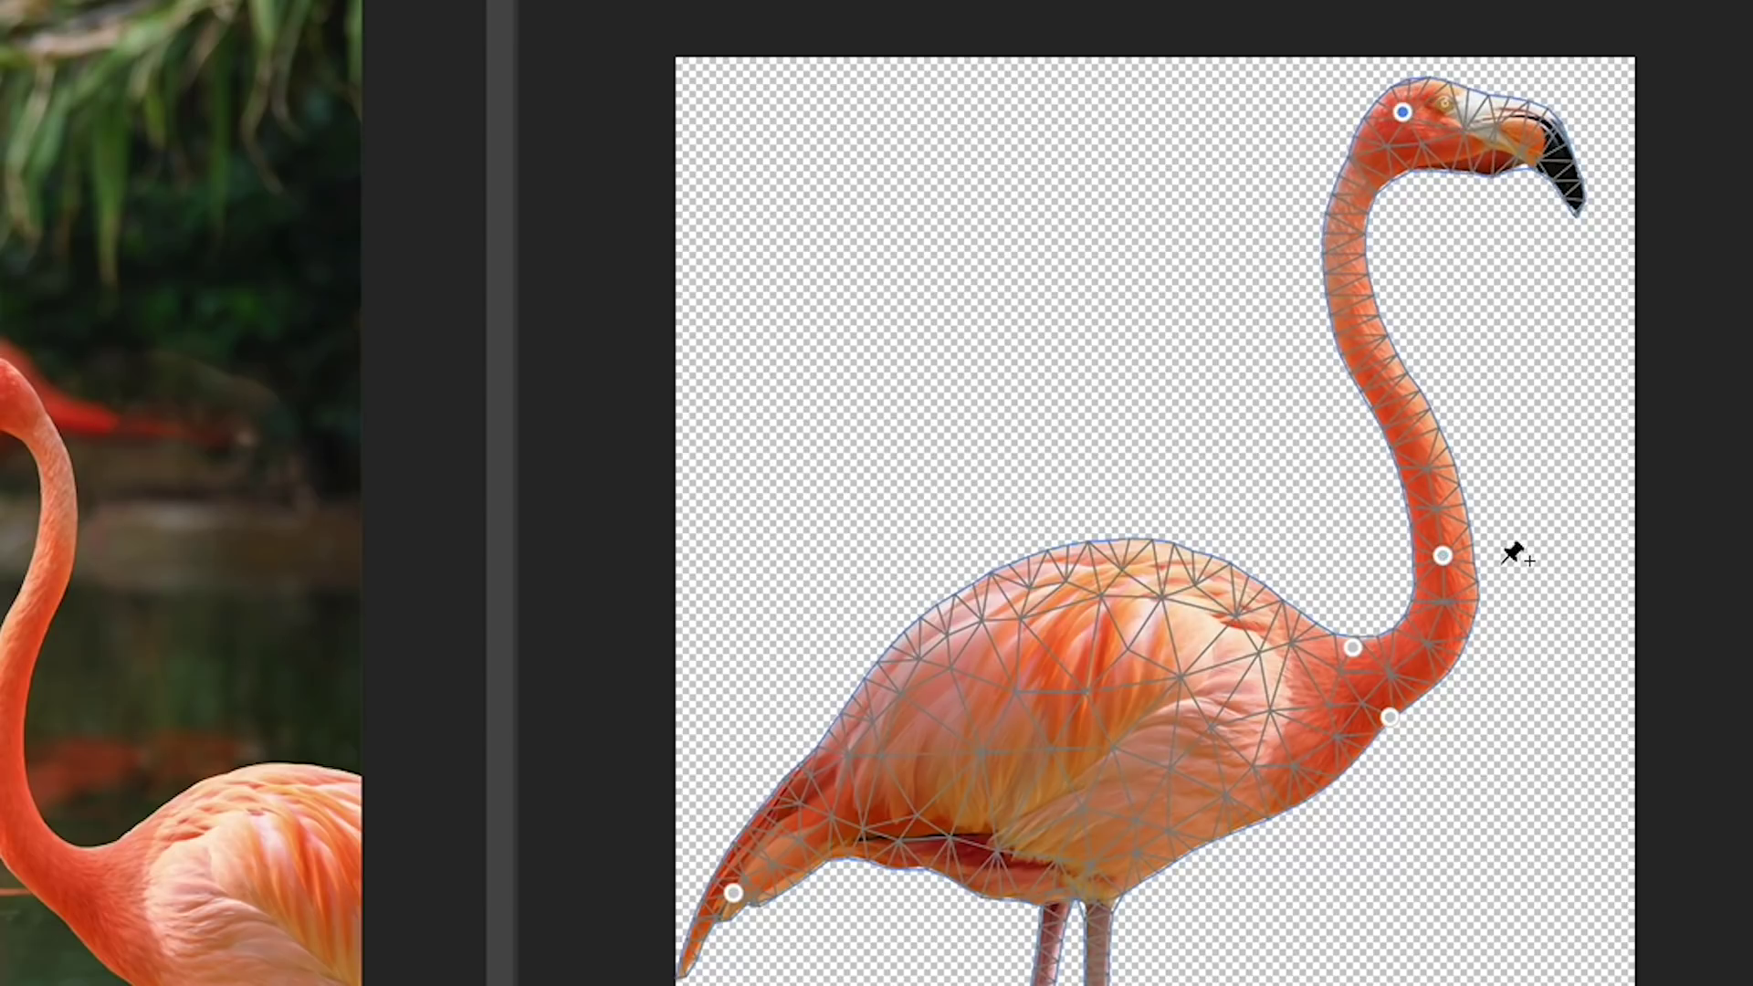
{"action": "left_click_drag", "start_coordinate": [1443, 555], "coordinate": [1536, 589]}
{"action": "left_click", "coordinate": [1597, 83]}
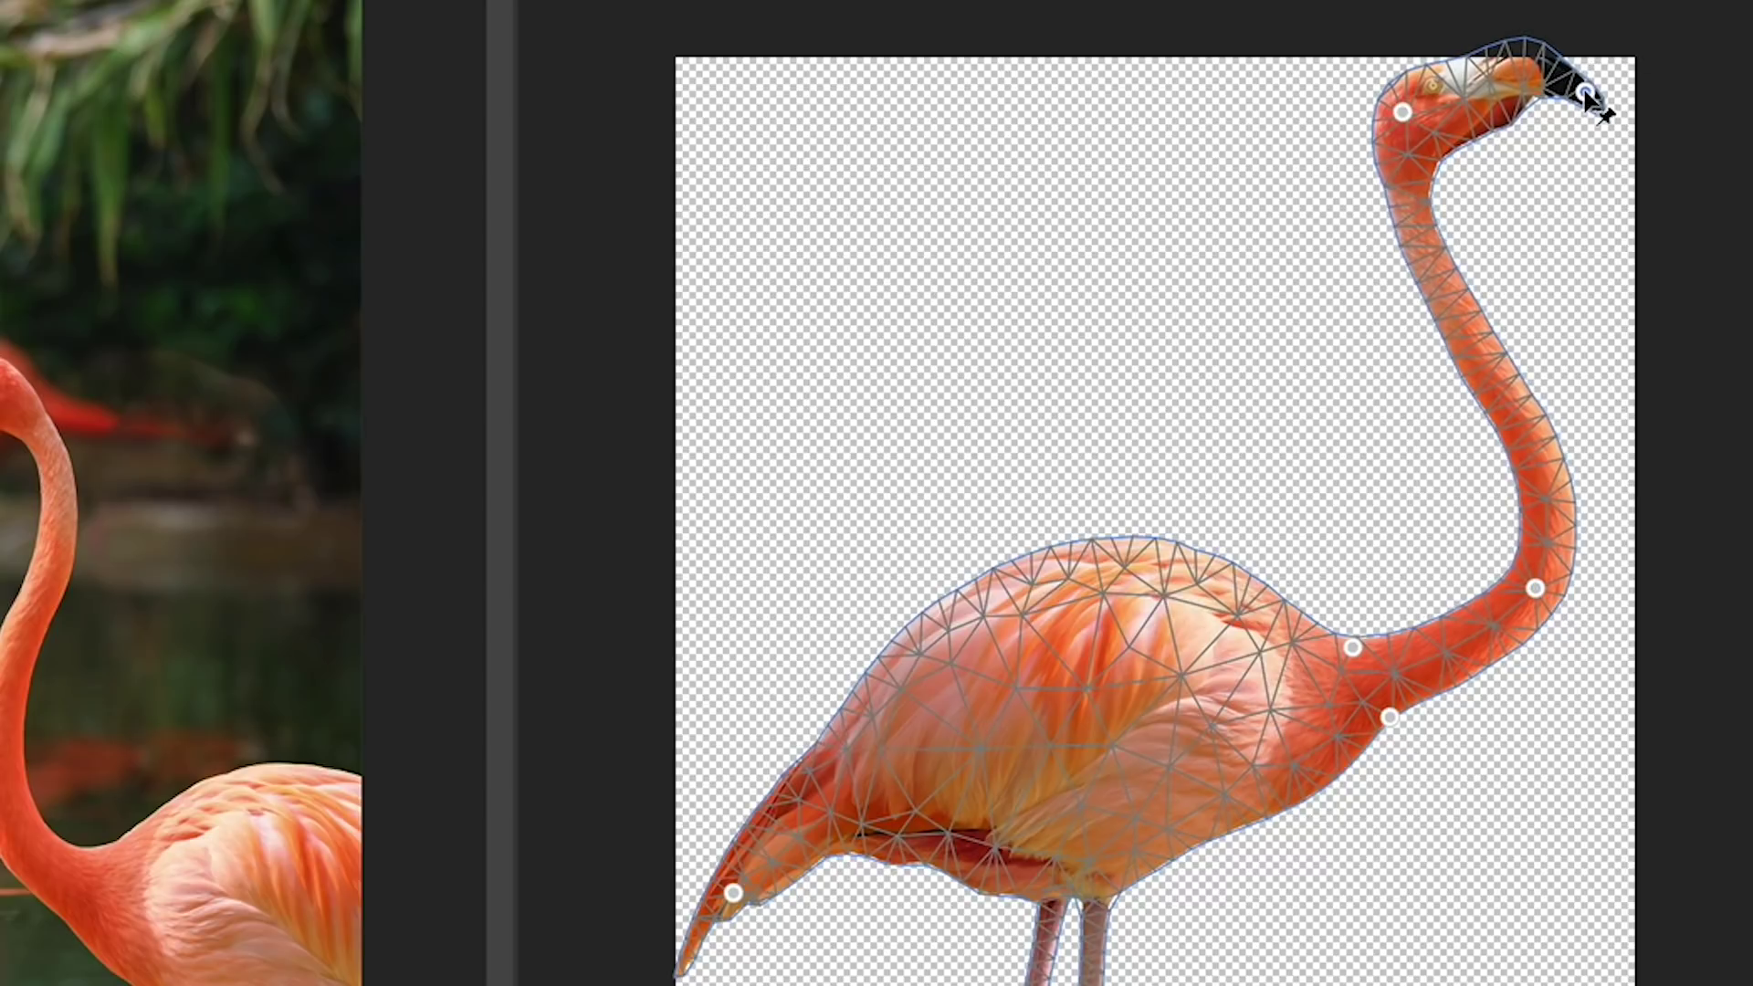
{"action": "left_click_drag", "start_coordinate": [1598, 82], "coordinate": [1585, 260]}
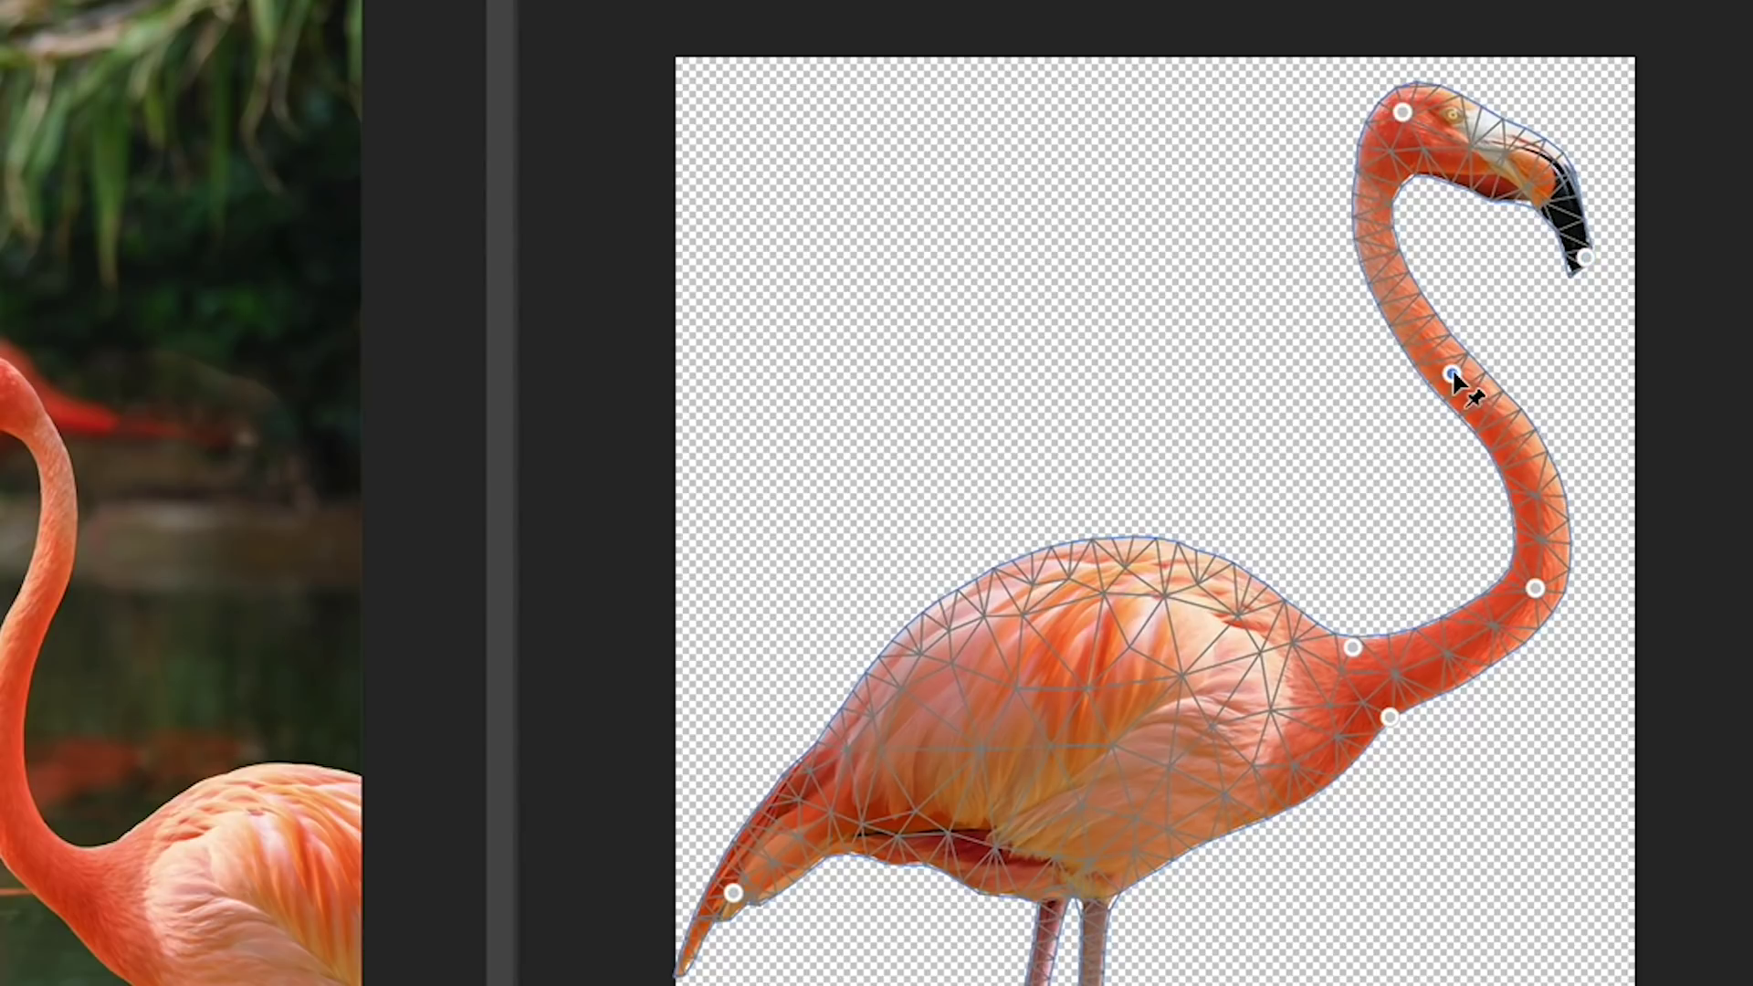
{"action": "mouse_move", "coordinate": [1456, 369]}
{"action": "left_mouse_down"}
{"action": "mouse_move", "coordinate": [1422, 399]}
{"action": "mouse_move", "coordinate": [1432, 380]}
{"action": "left_mouse_up"}
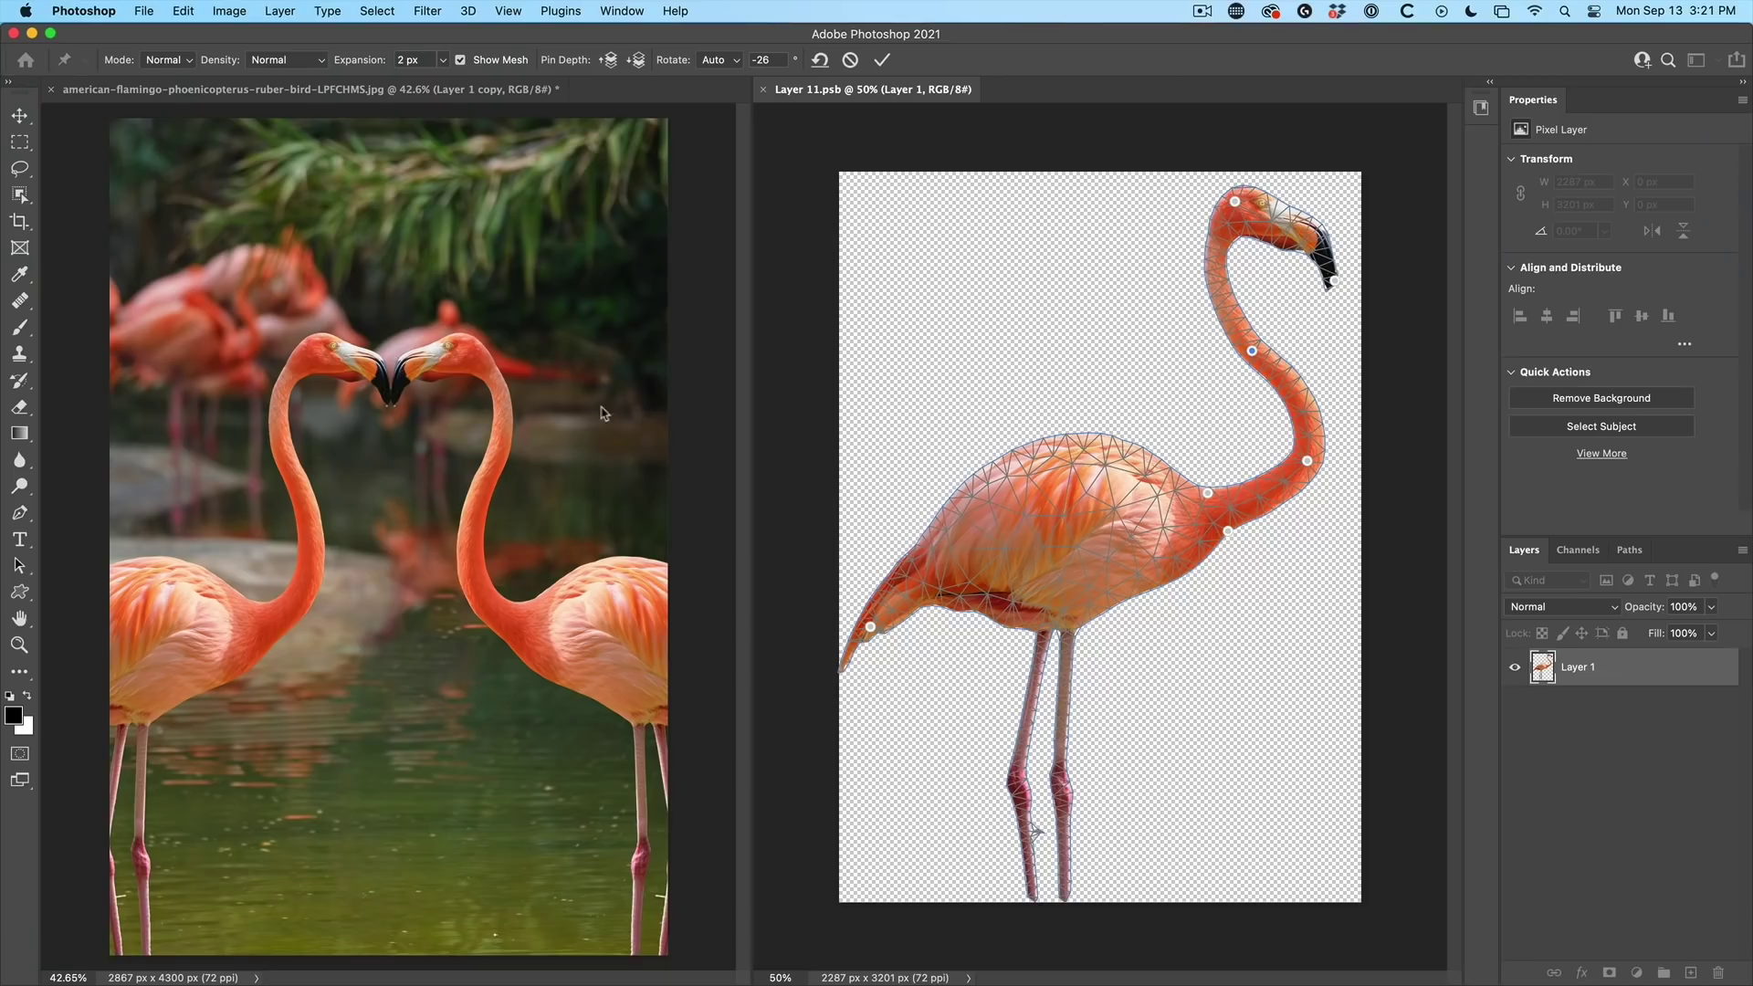
{"action": "key", "text": "super+s"}
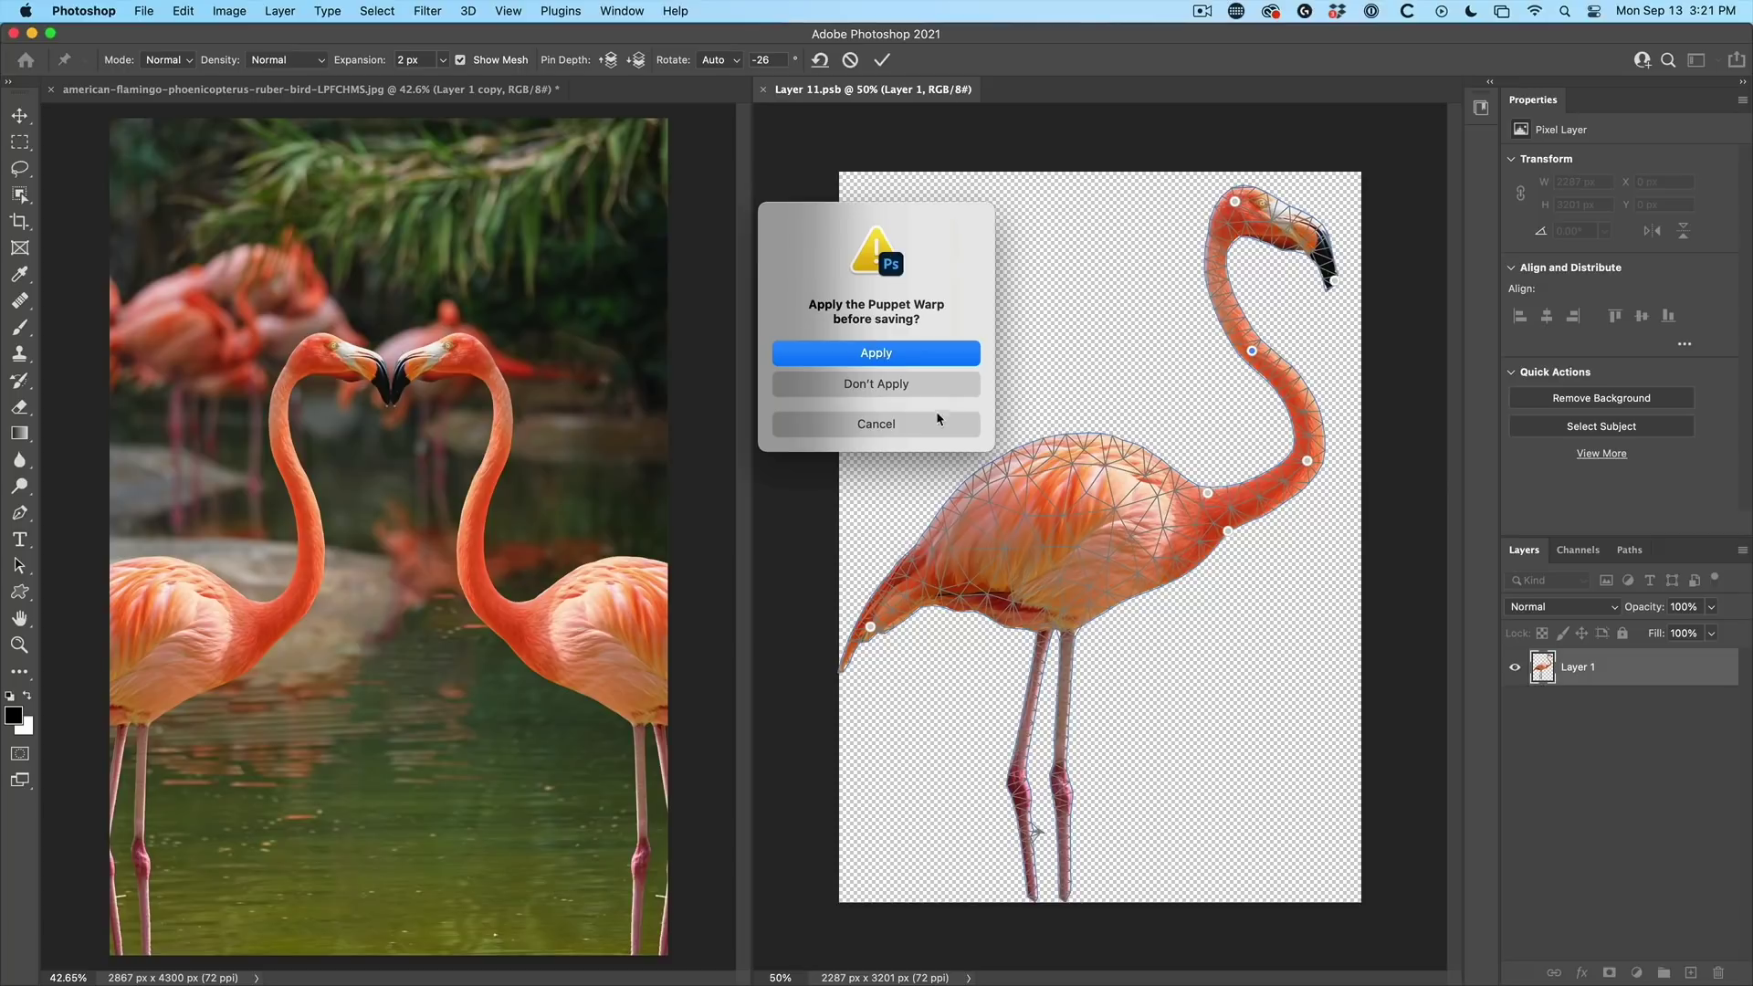
{"action": "left_click", "coordinate": [933, 356]}
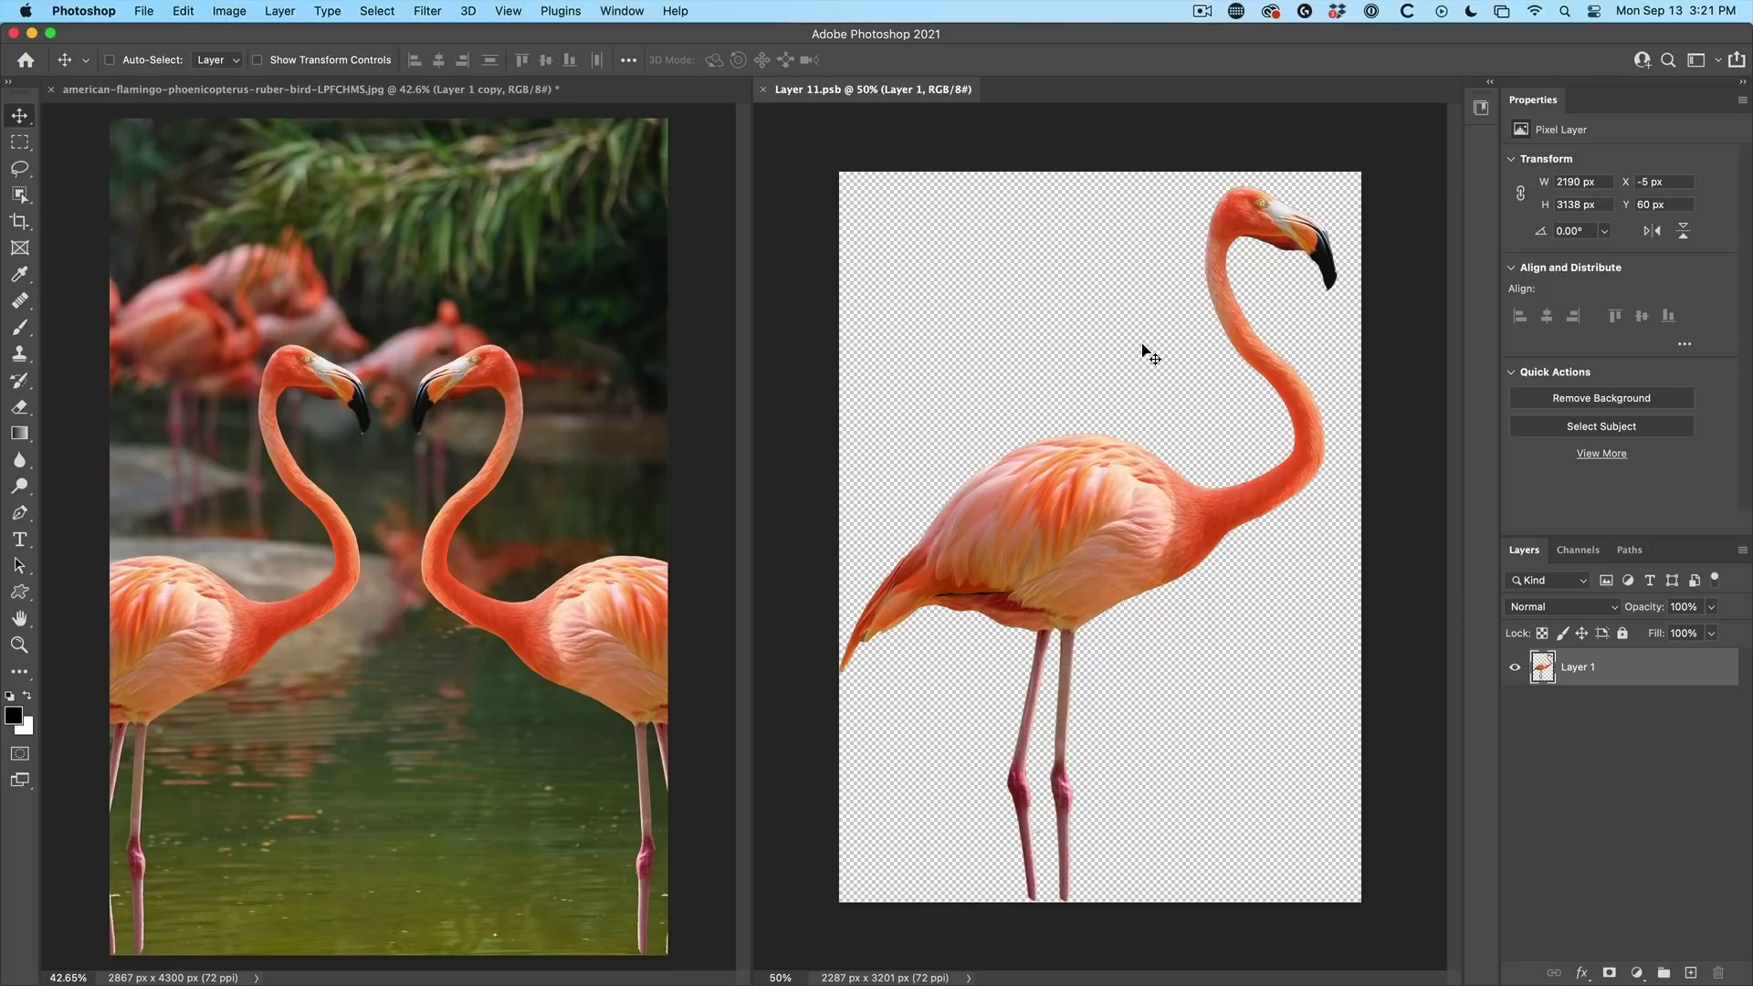
Slide Layer 1 copy left and Layer 1 right until the beaks meet, then return to Layer 11.psb.
{"action": "left_click", "coordinate": [550, 172]}
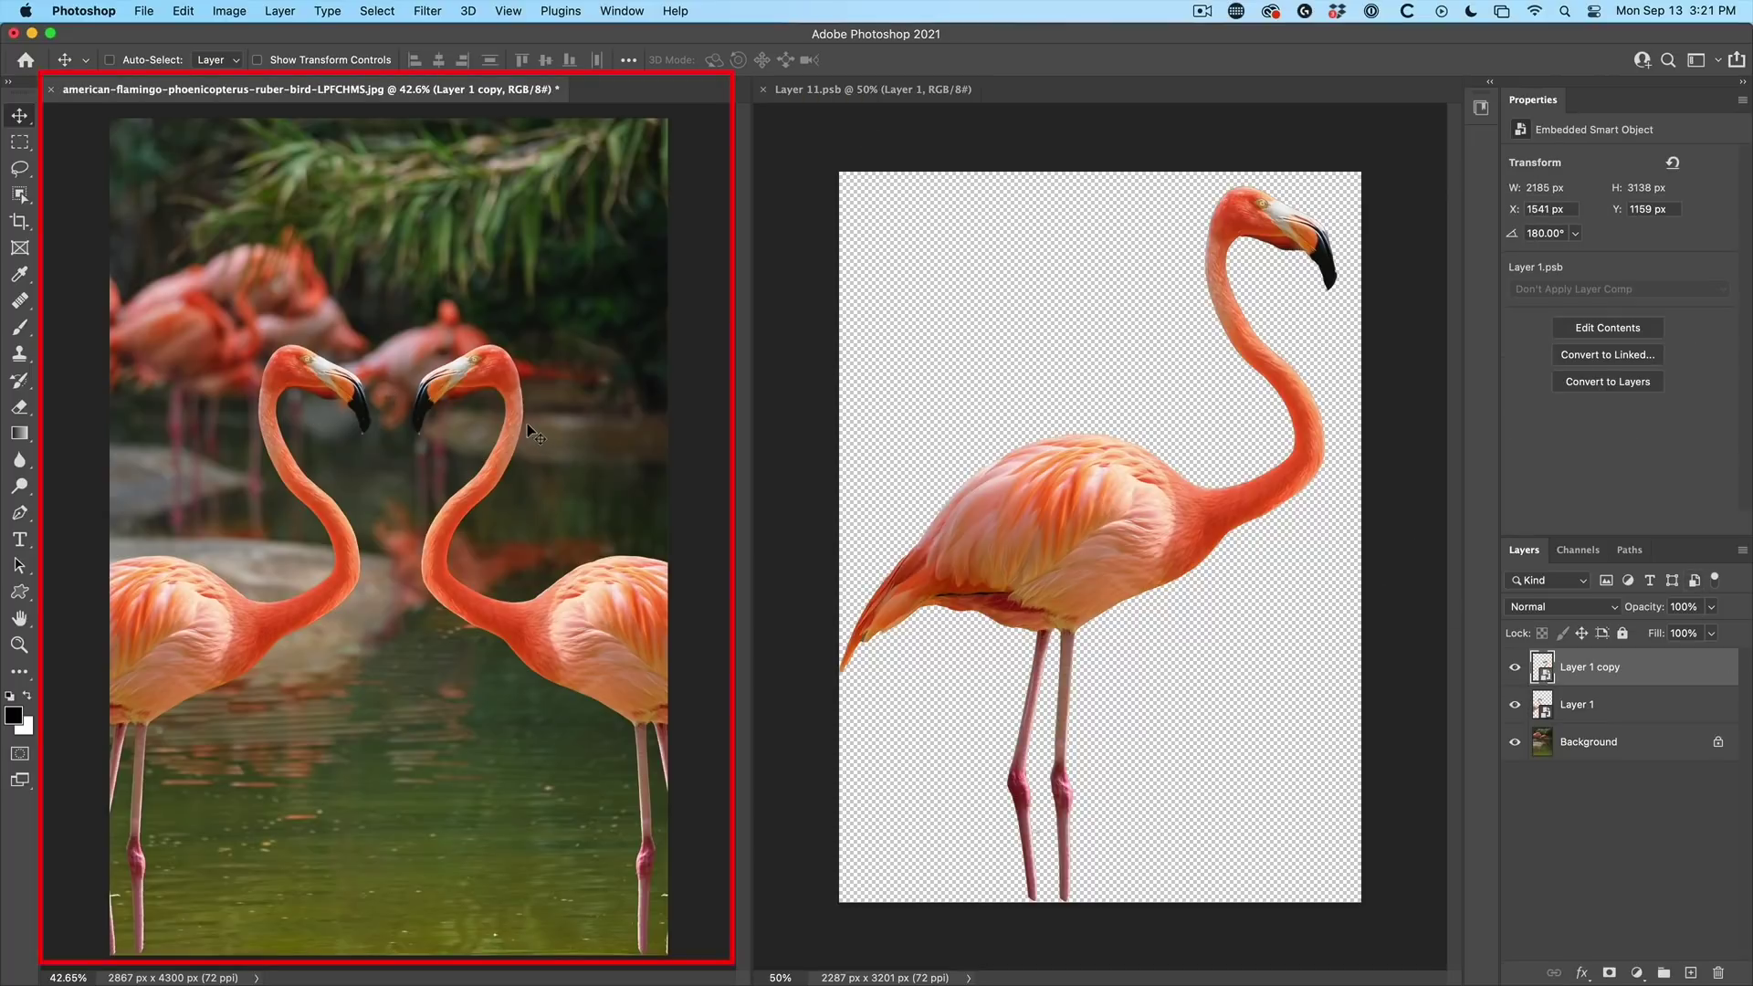
{"action": "left_click_drag", "start_coordinate": [530, 424], "coordinate": [495, 420]}
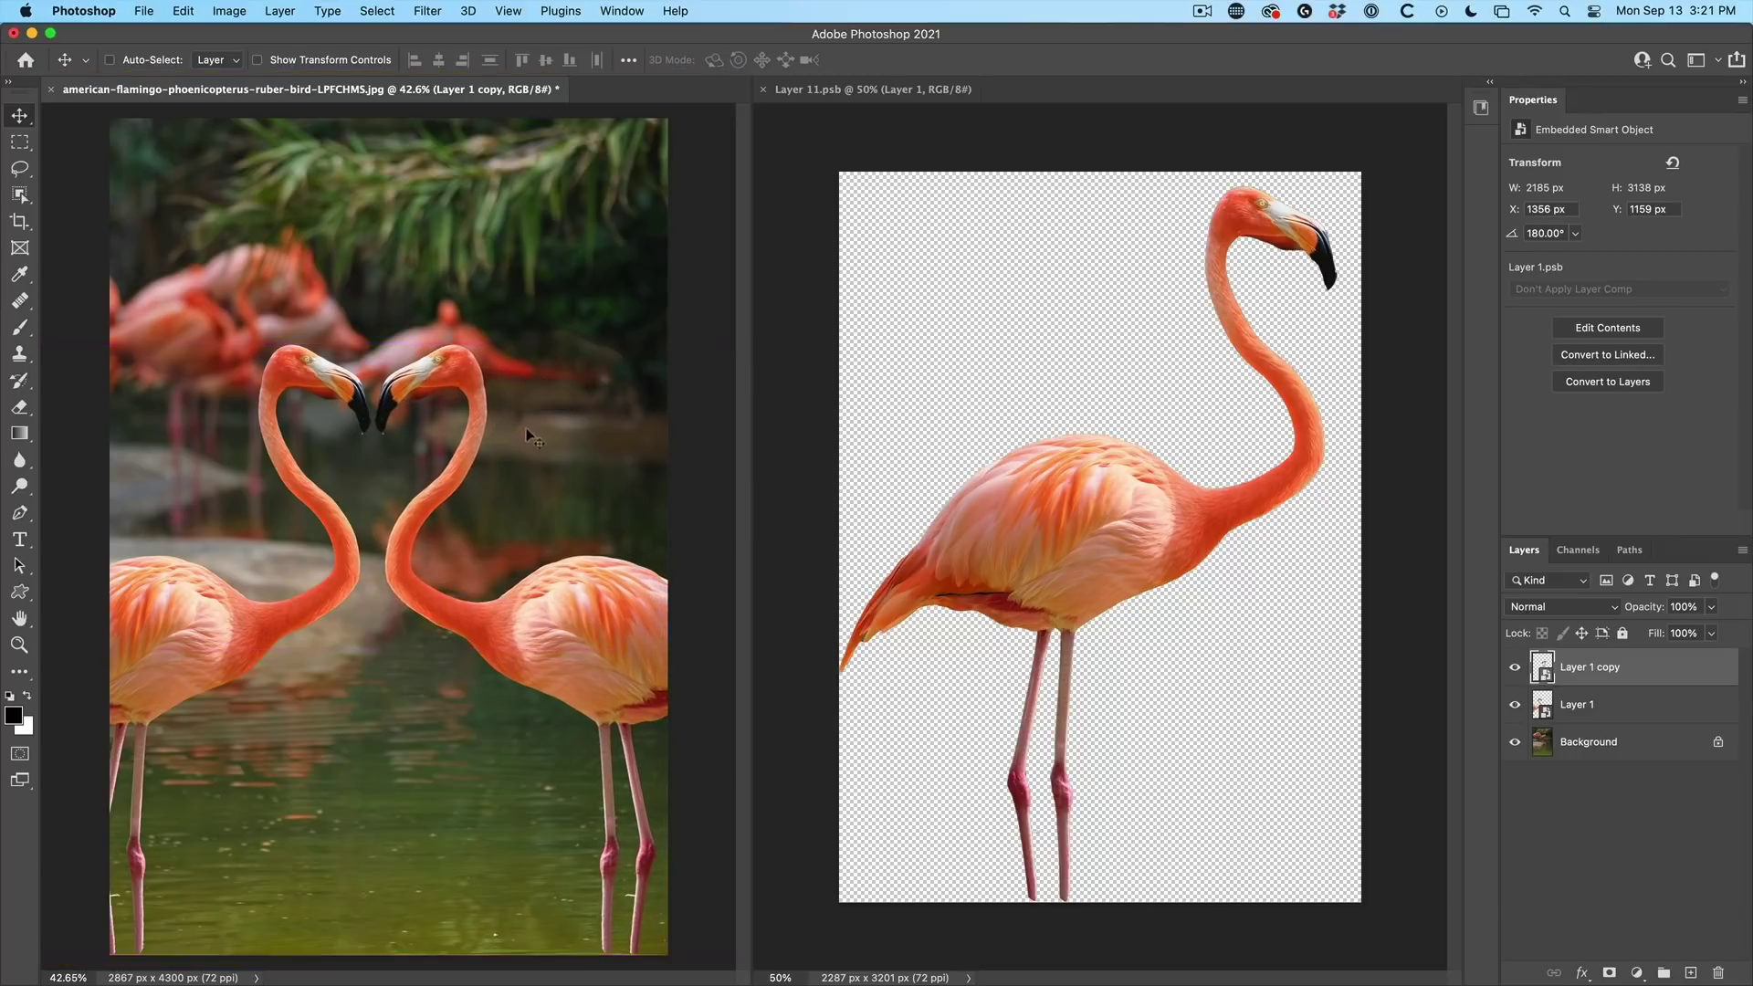
{"action": "left_click", "coordinate": [1535, 708]}
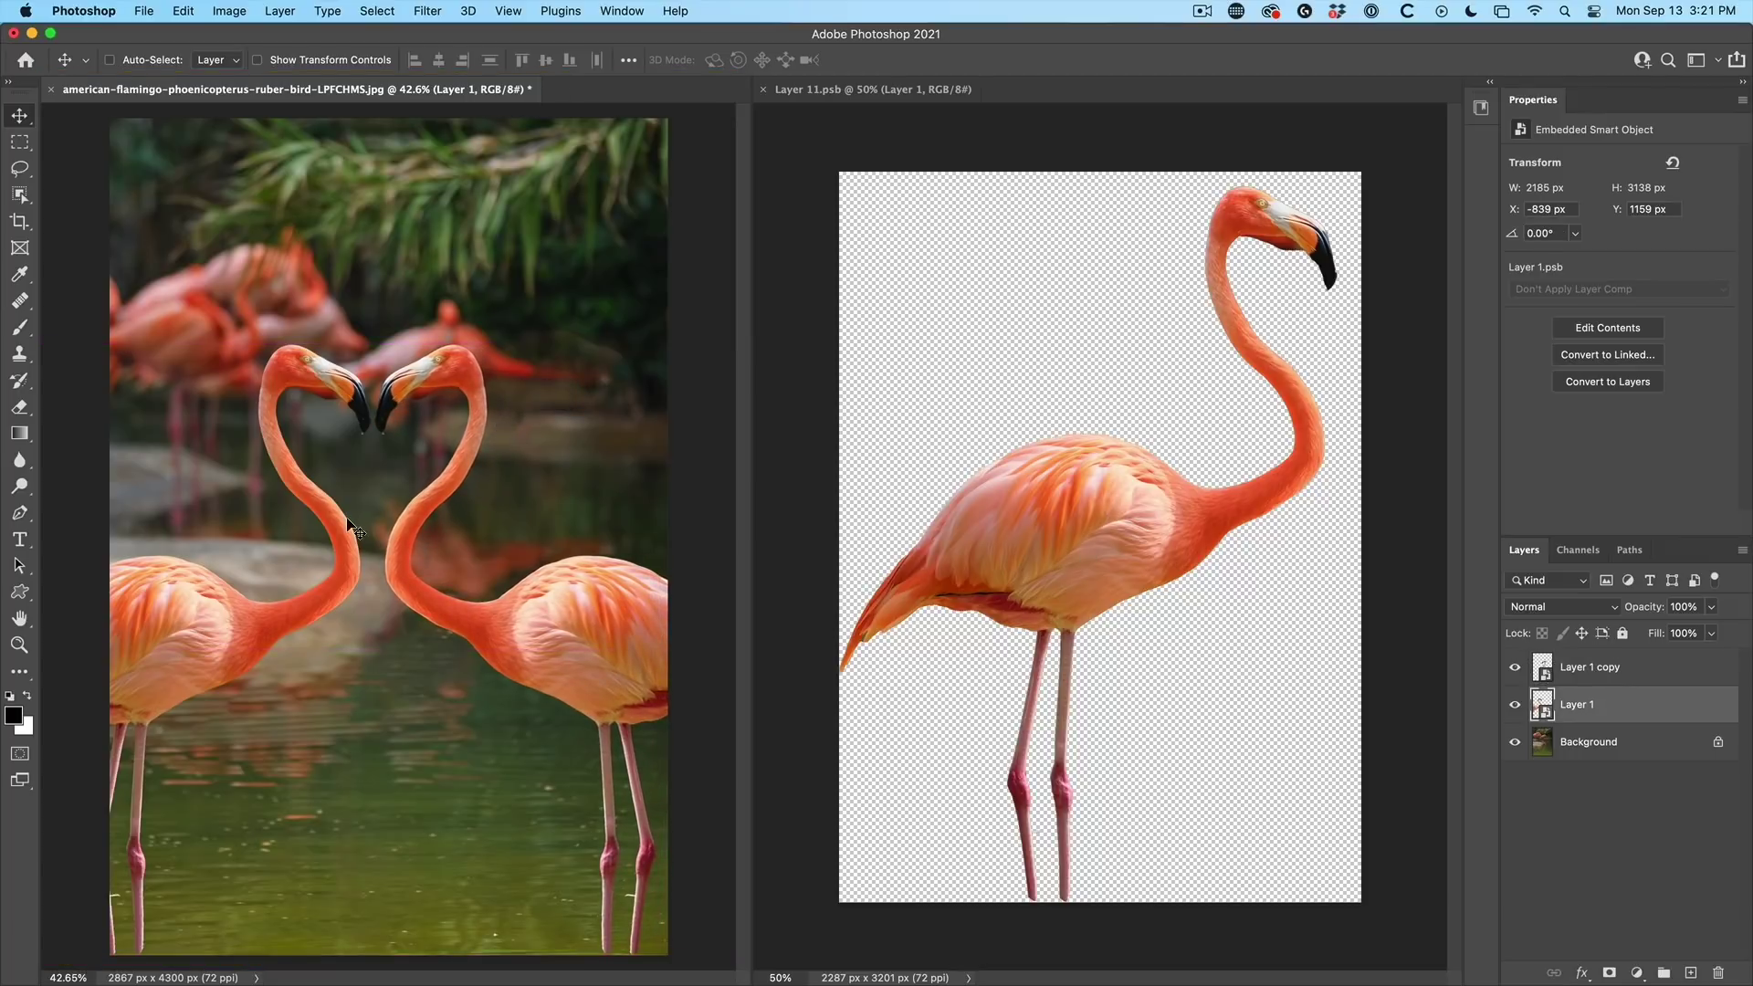
{"action": "left_click_drag", "start_coordinate": [321, 530], "coordinate": [403, 552]}
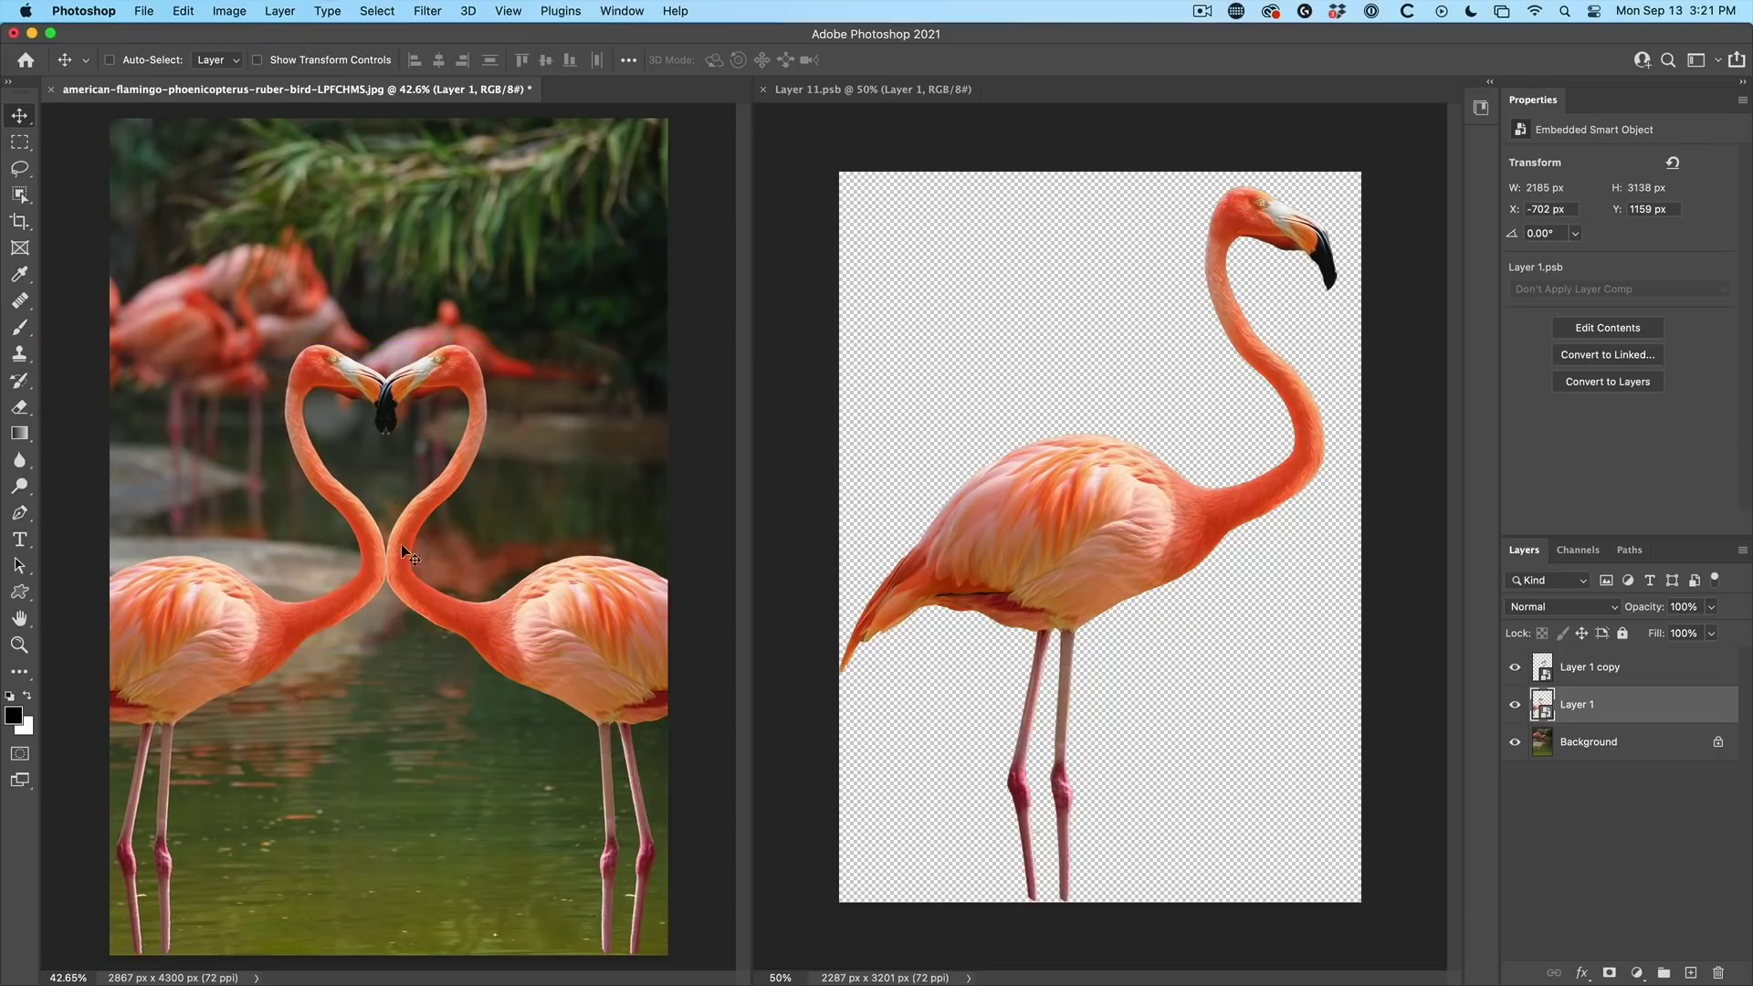
{"action": "left_click", "coordinate": [858, 97]}
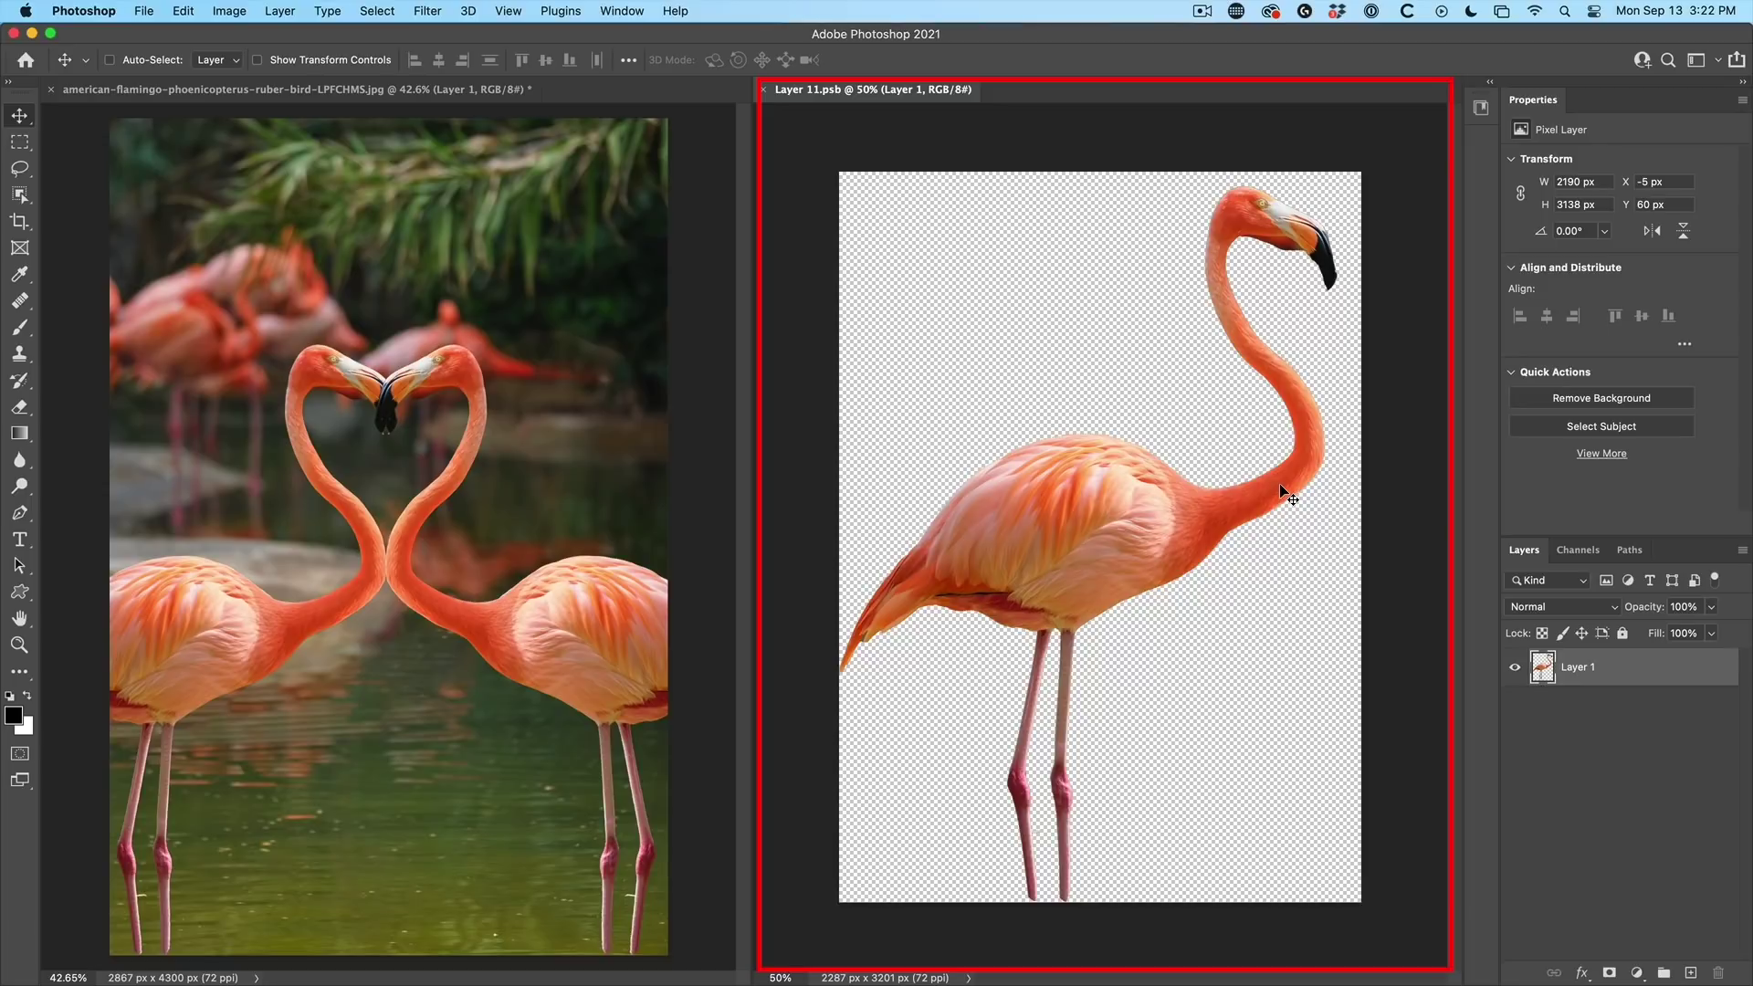
{"action": "left_click", "coordinate": [181, 10]}
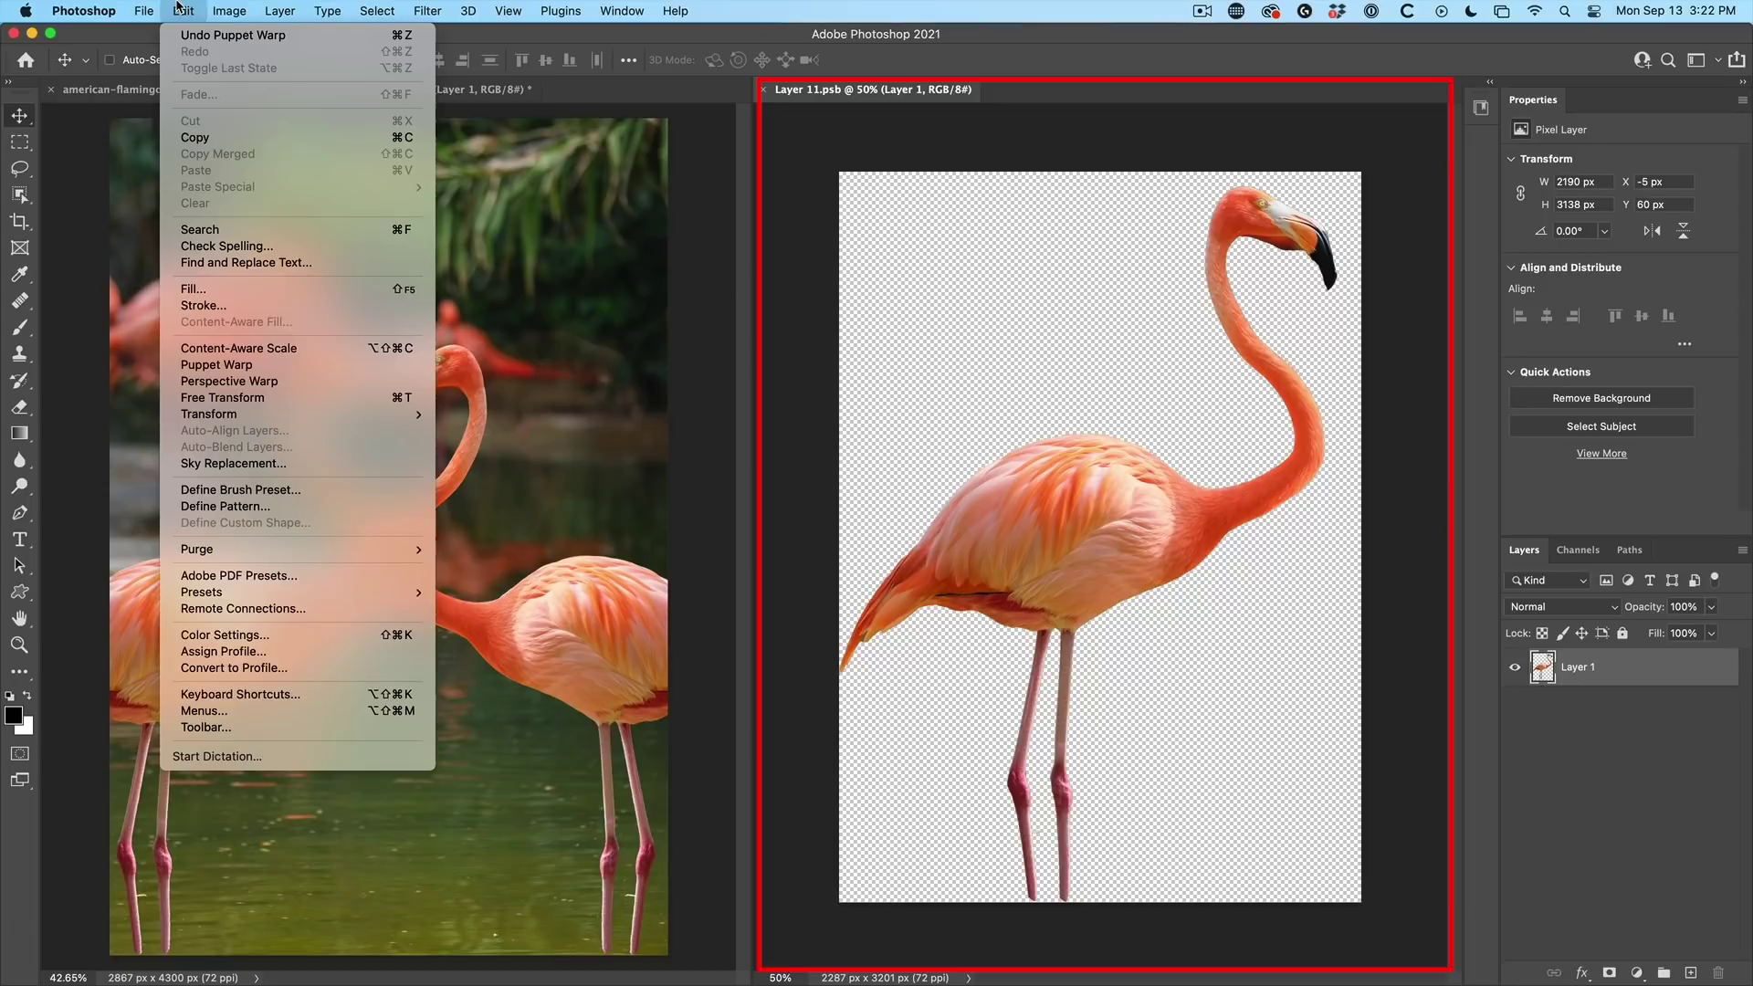
Puppet Warp the flamingo again, pinning the neck and pulling the head left.
{"action": "left_click", "coordinate": [277, 368]}
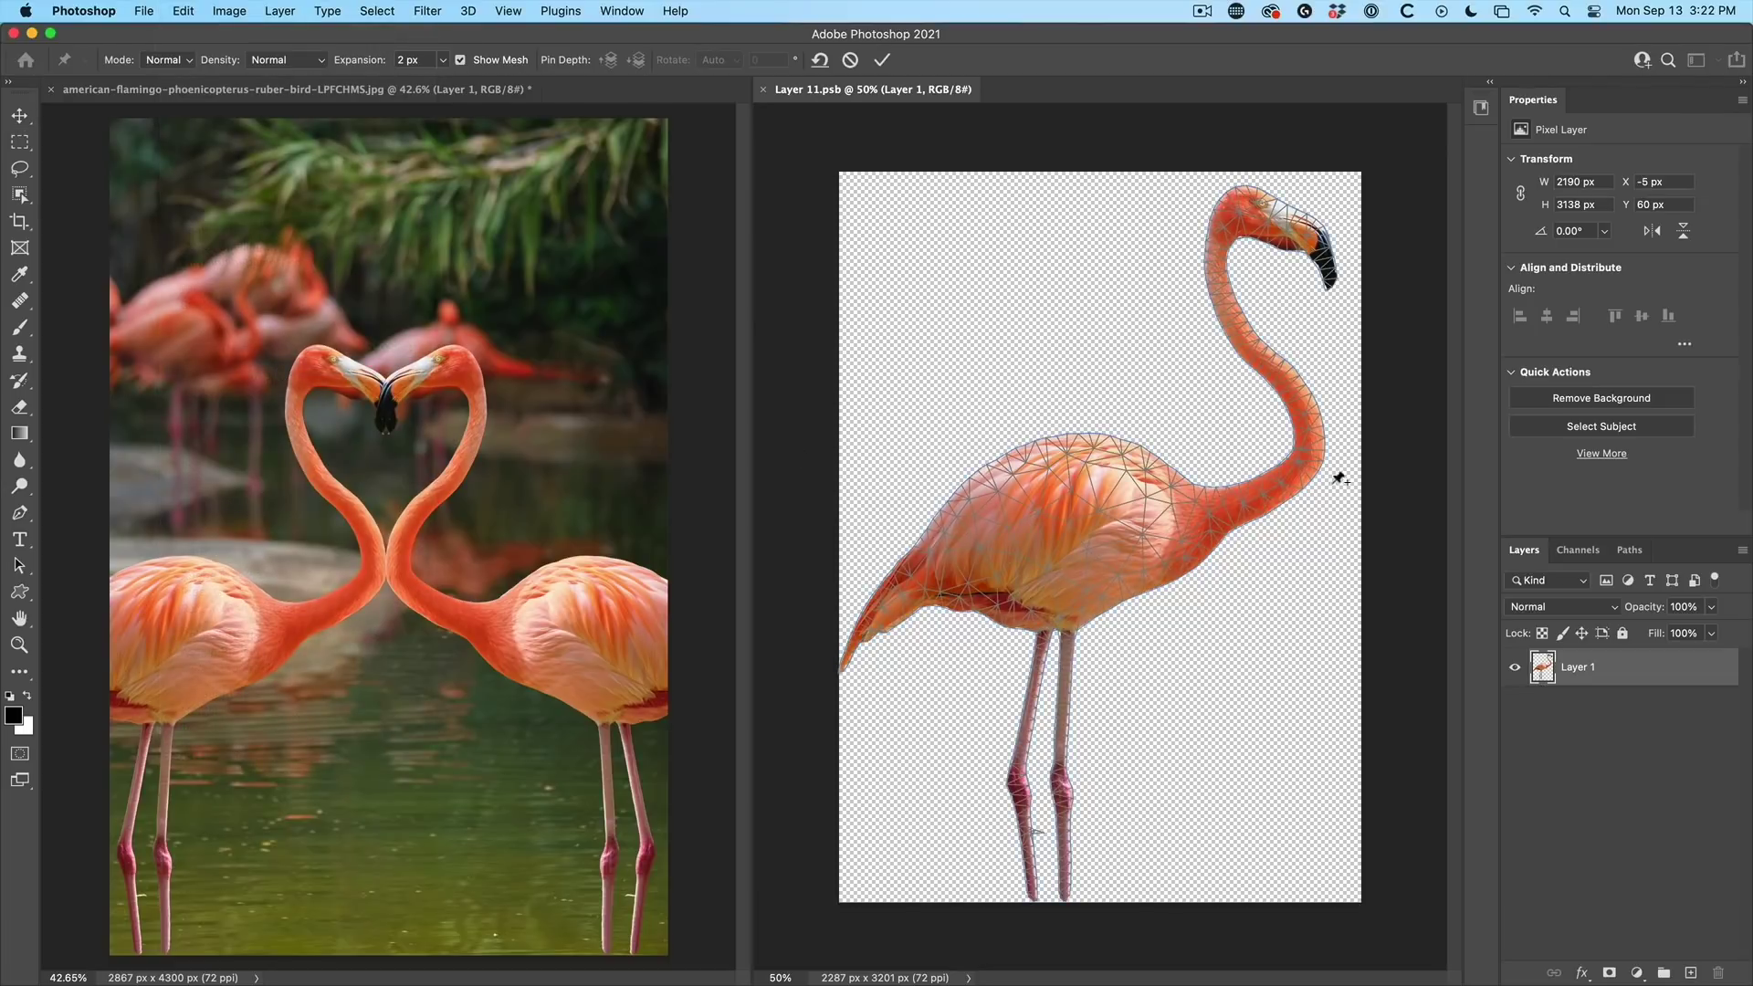
{"action": "left_click", "coordinate": [1311, 444]}
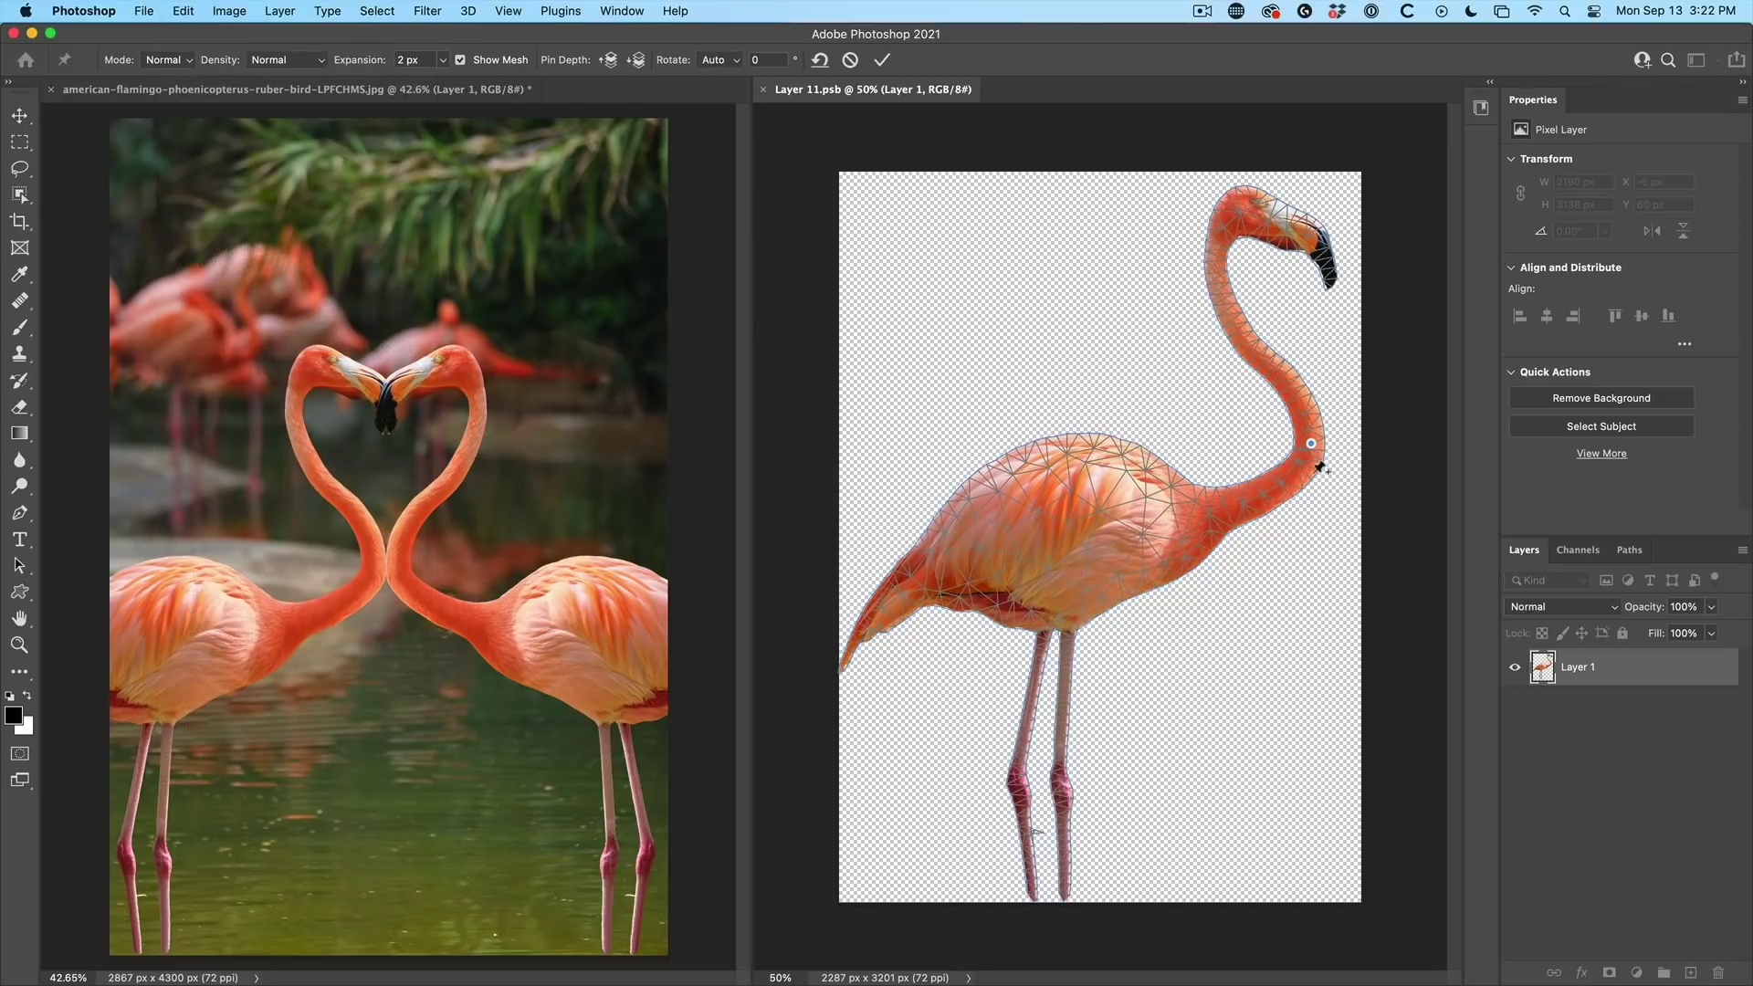
{"action": "left_click", "coordinate": [1173, 486]}
{"action": "left_click_drag", "start_coordinate": [1179, 547], "coordinate": [1177, 567]}
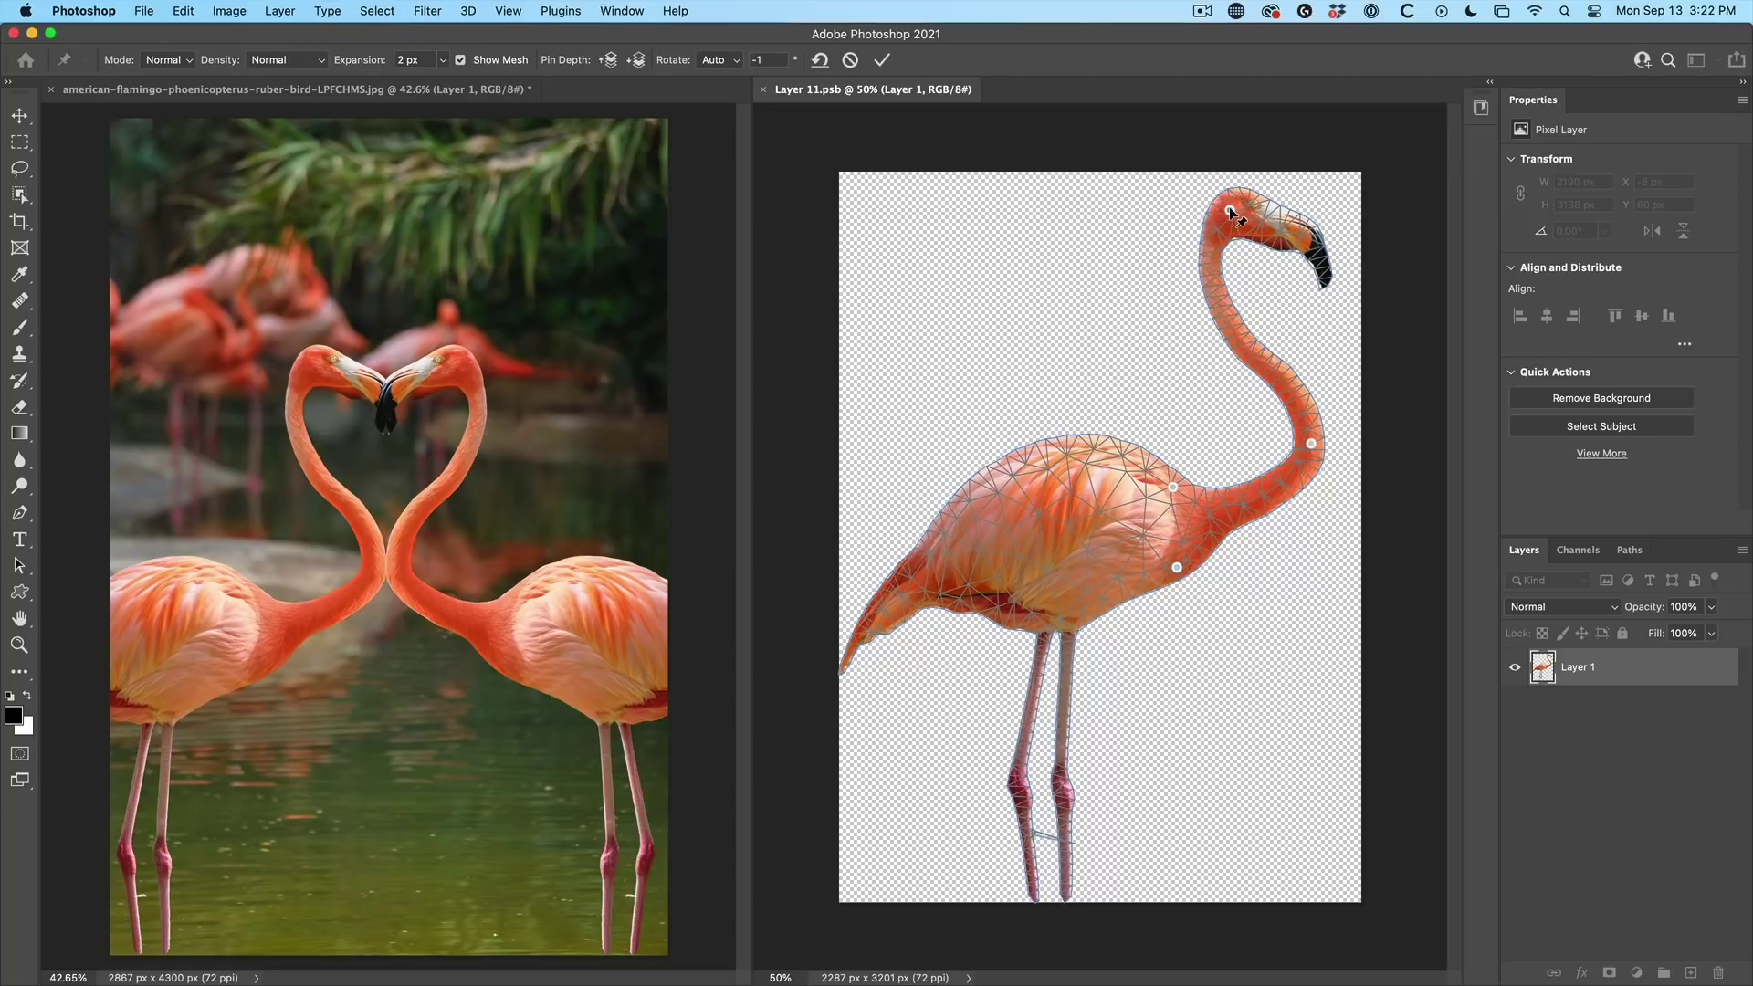
{"action": "left_click_drag", "start_coordinate": [1229, 206], "coordinate": [1201, 215]}
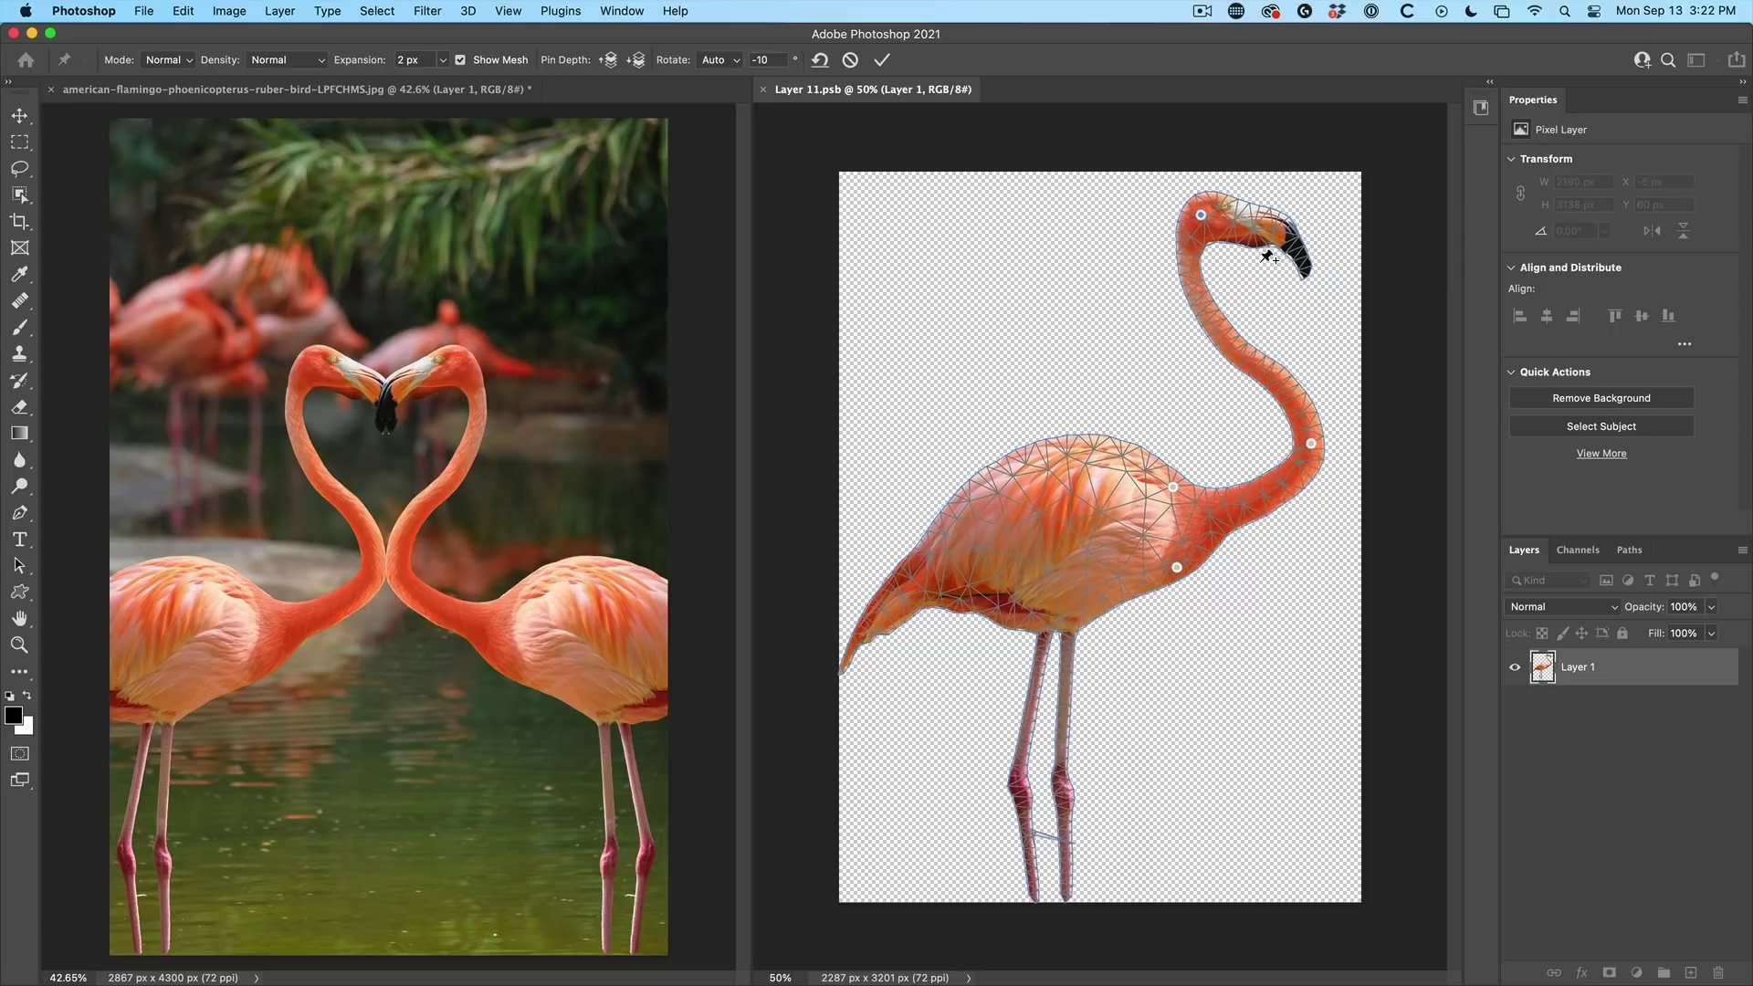
Save Layer 11.psb with the warp applied, then view the pond scene with the right flamingo hidden.
{"action": "key", "text": "super+s"}
{"action": "left_click", "coordinate": [892, 365]}
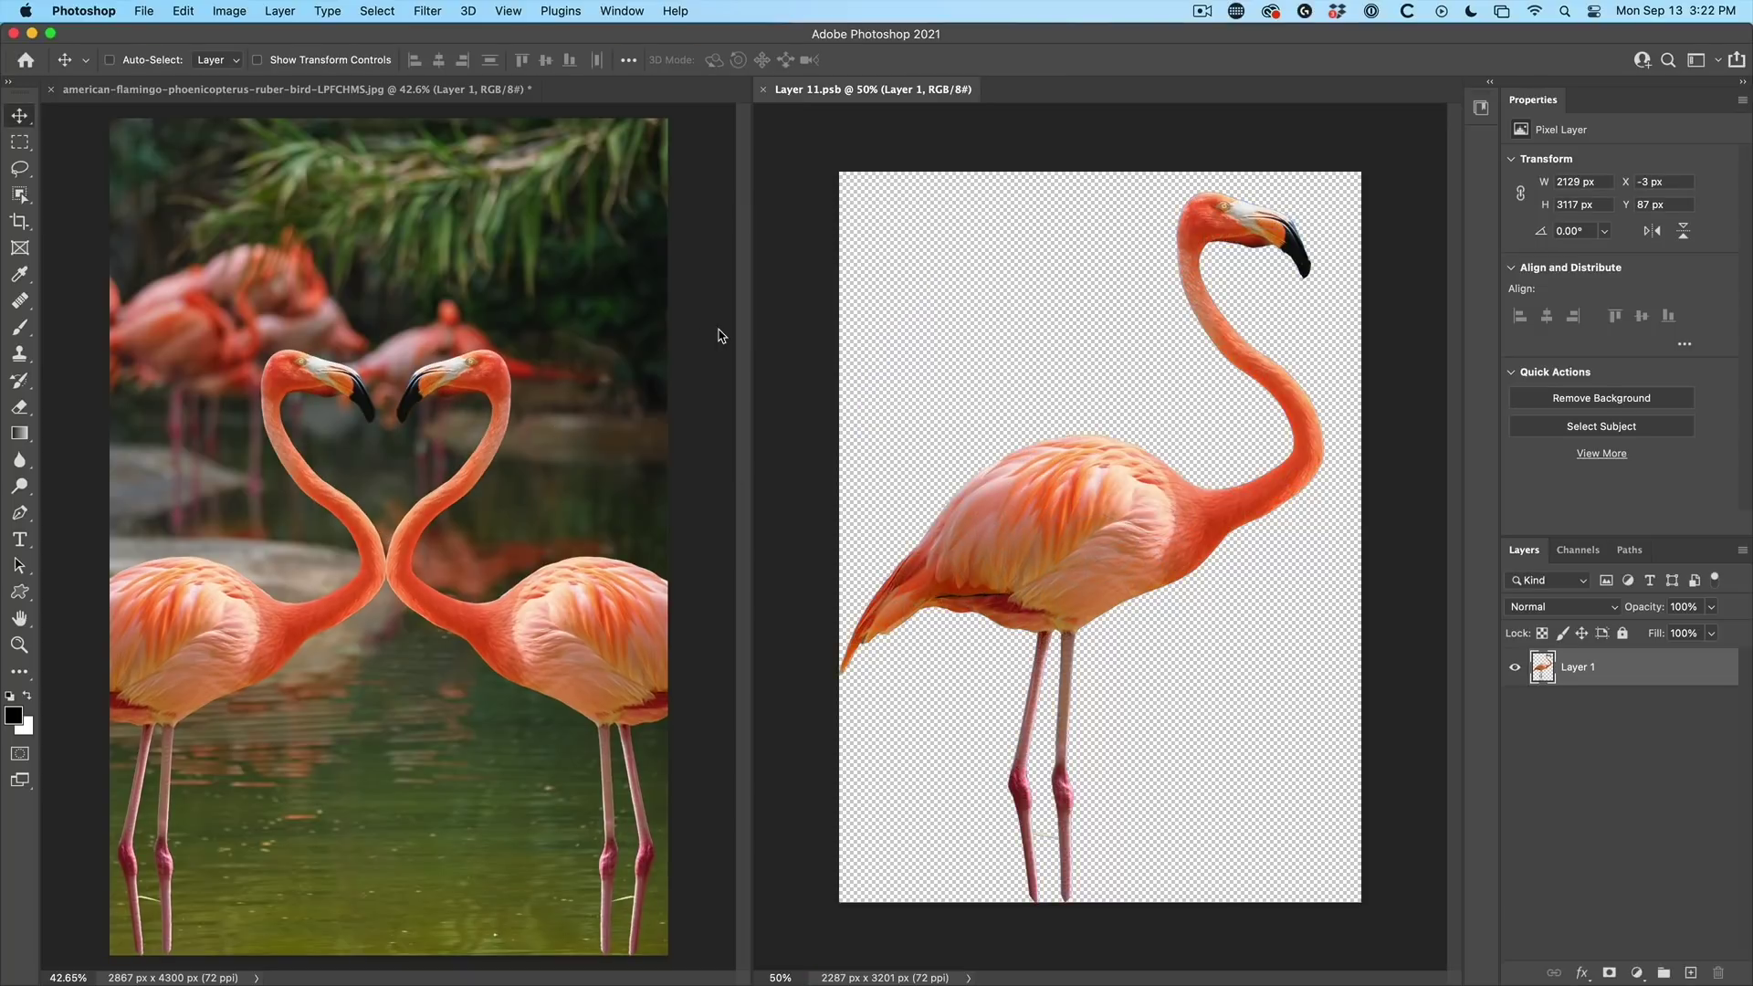
{"action": "left_click", "coordinate": [548, 493]}
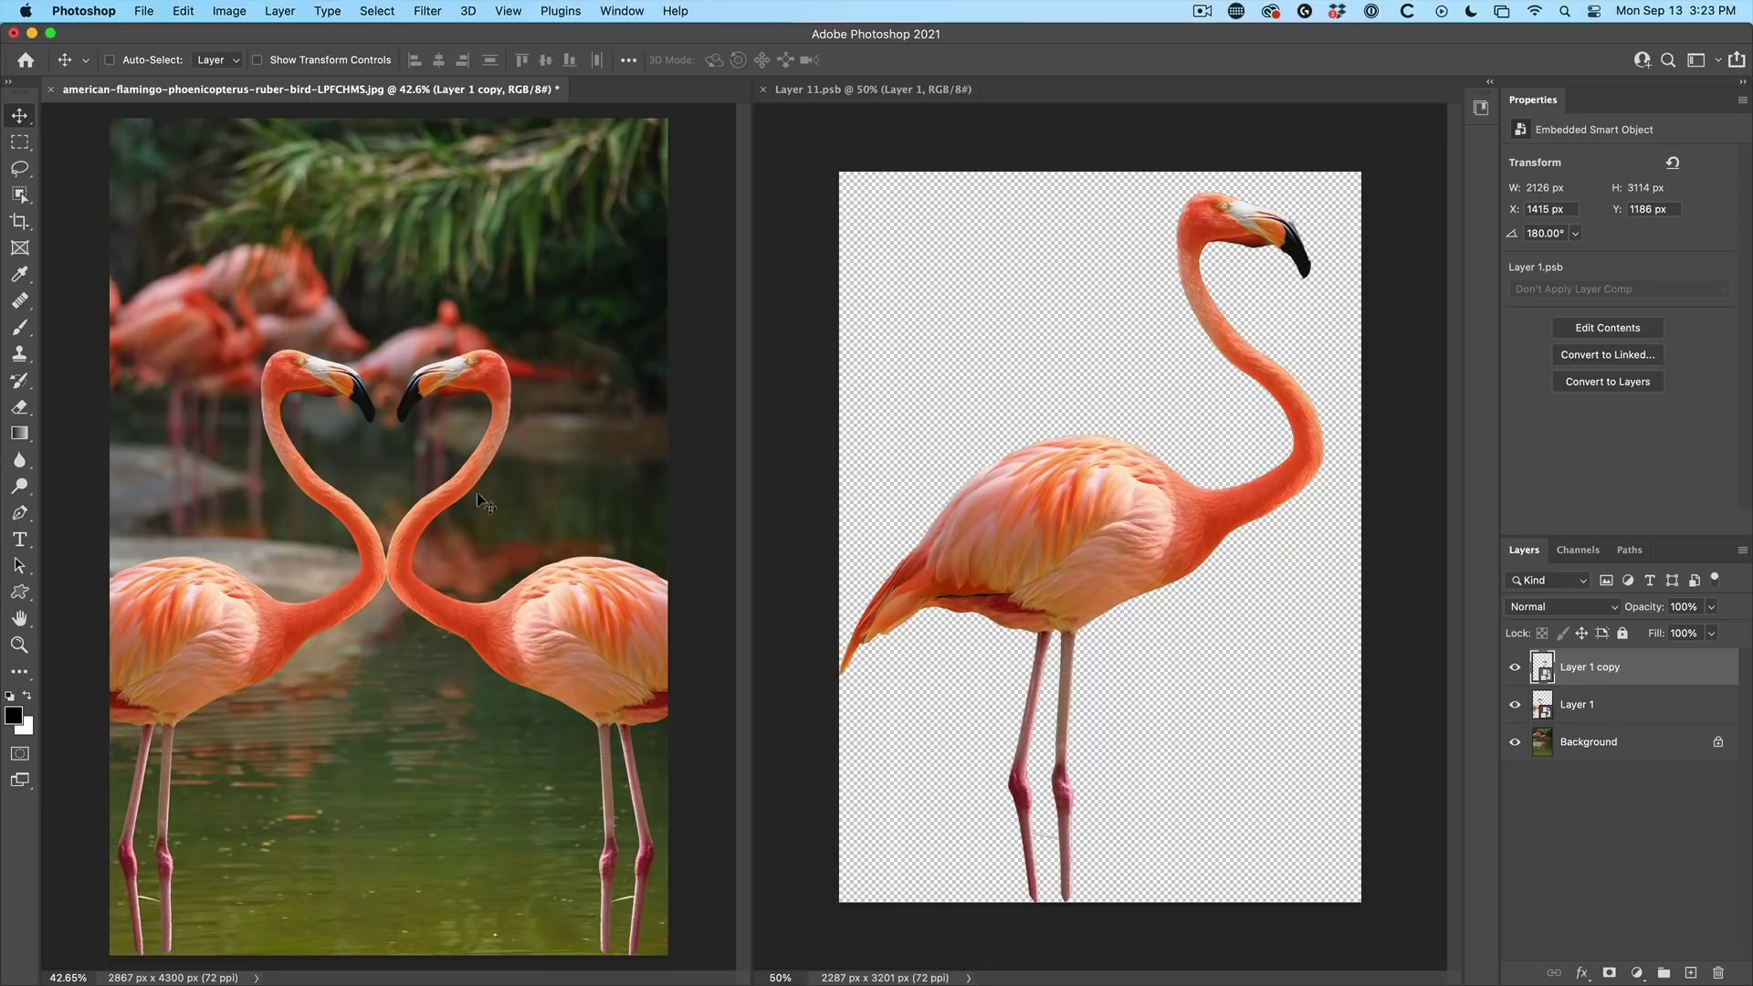
{"action": "left_click", "coordinate": [1515, 668]}
Show the right flamingo again, close Layer 11.psb, and start Puppet Warp on Layer 1 copy.
{"action": "left_click", "coordinate": [1516, 669]}
{"action": "left_click", "coordinate": [785, 89]}
{"action": "left_click", "coordinate": [763, 89]}
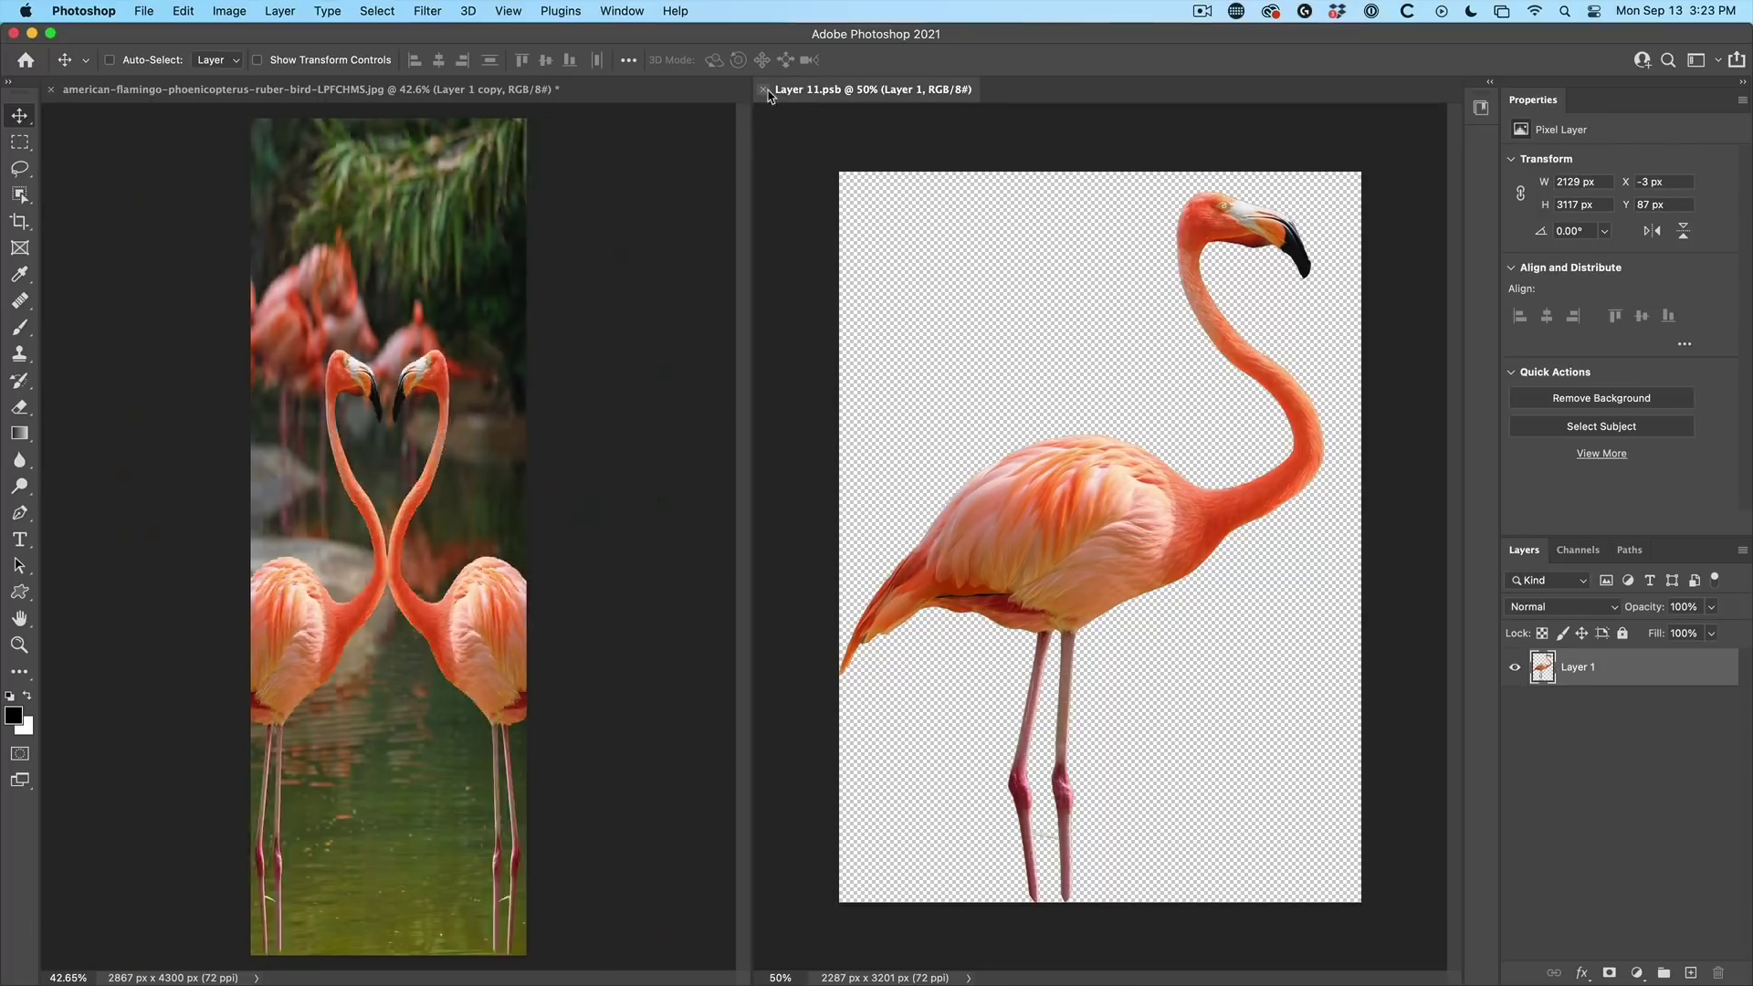
{"action": "left_click", "coordinate": [183, 11]}
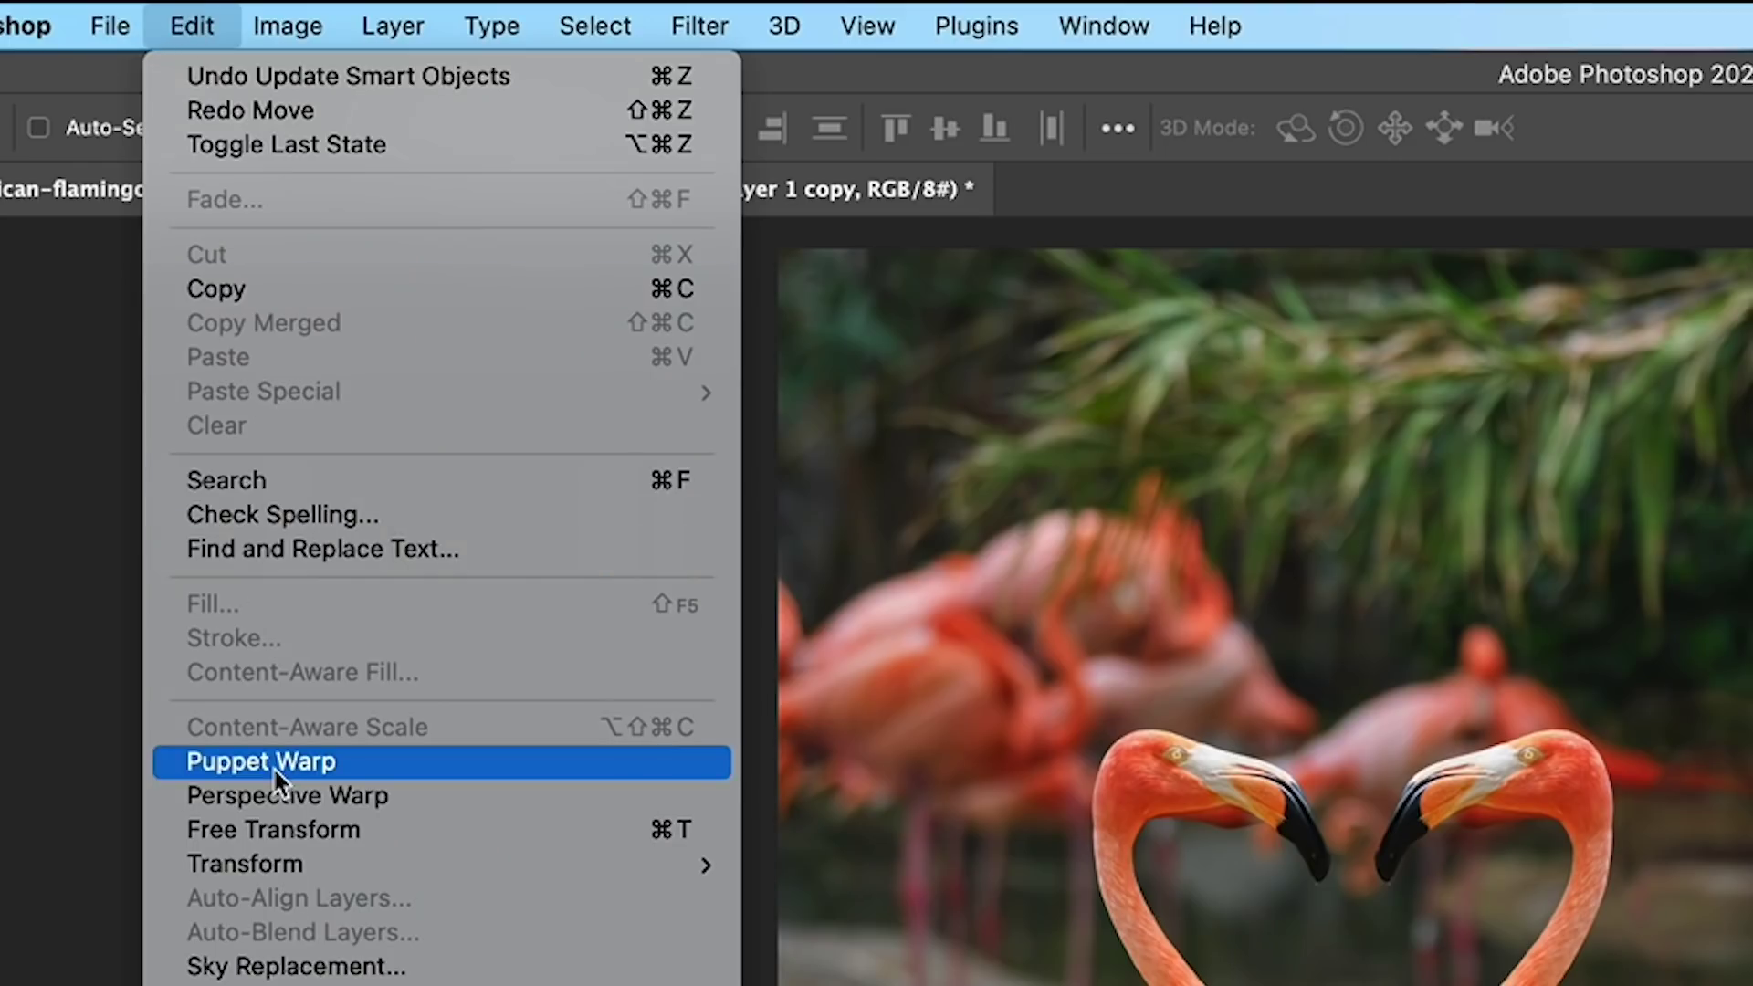
{"action": "left_click", "coordinate": [272, 765]}
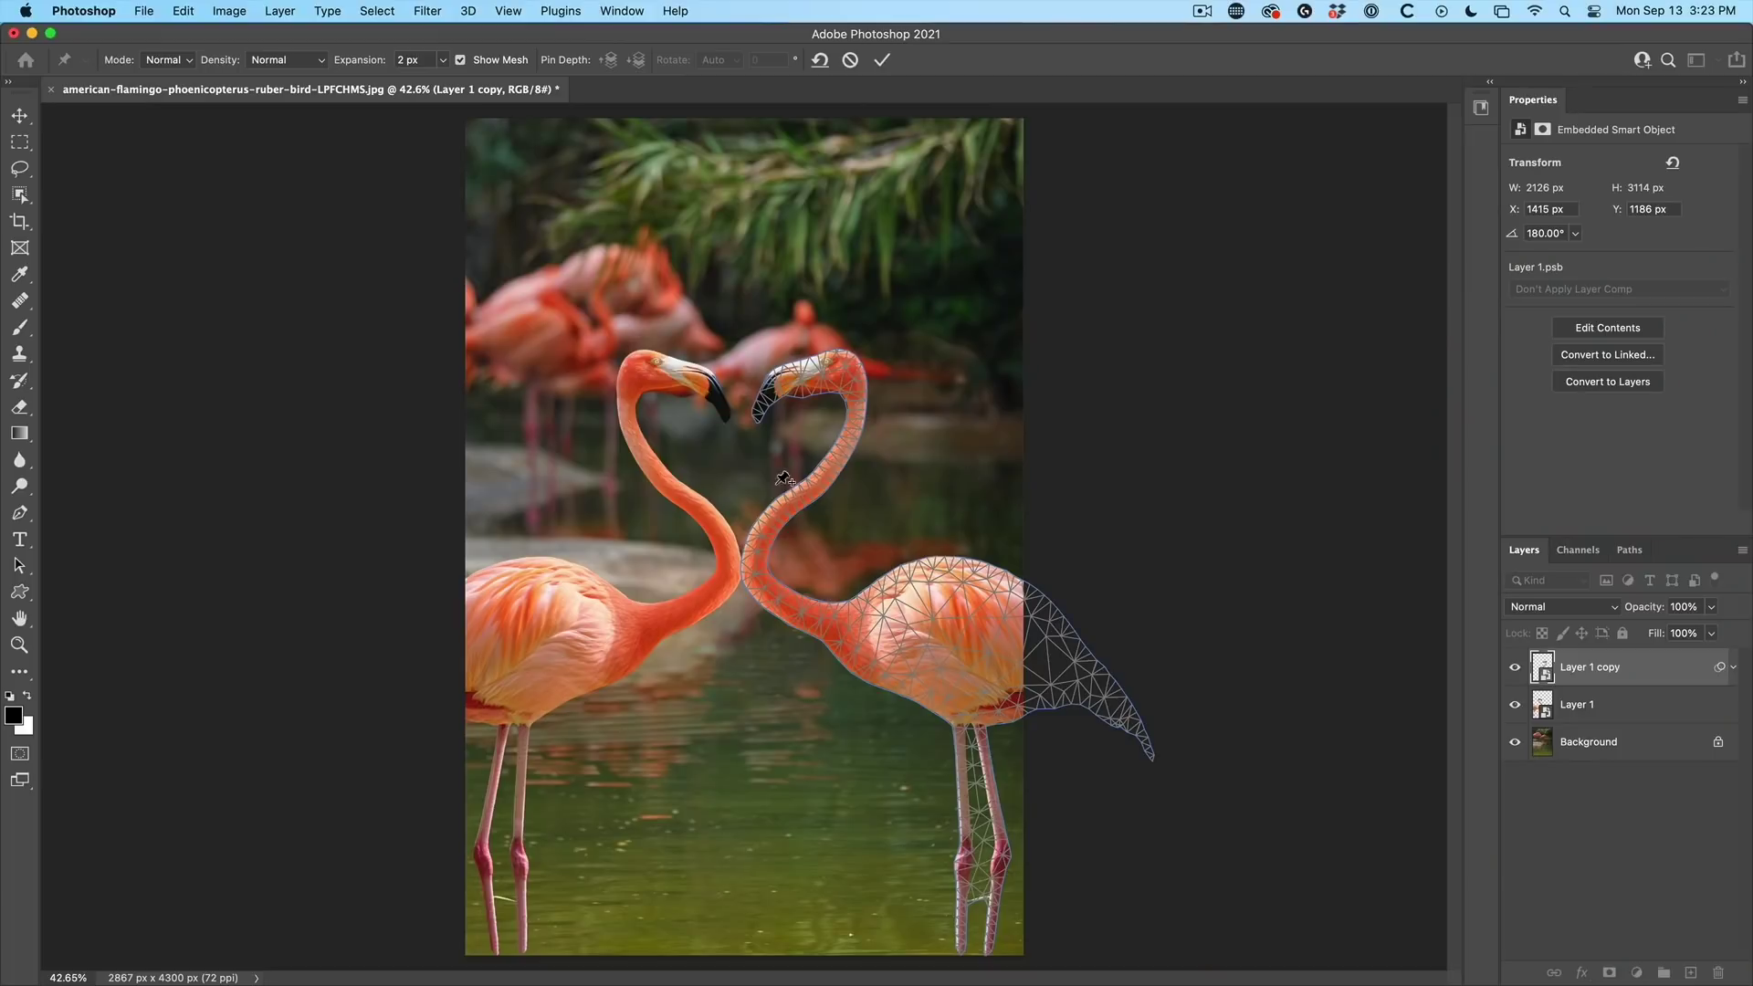